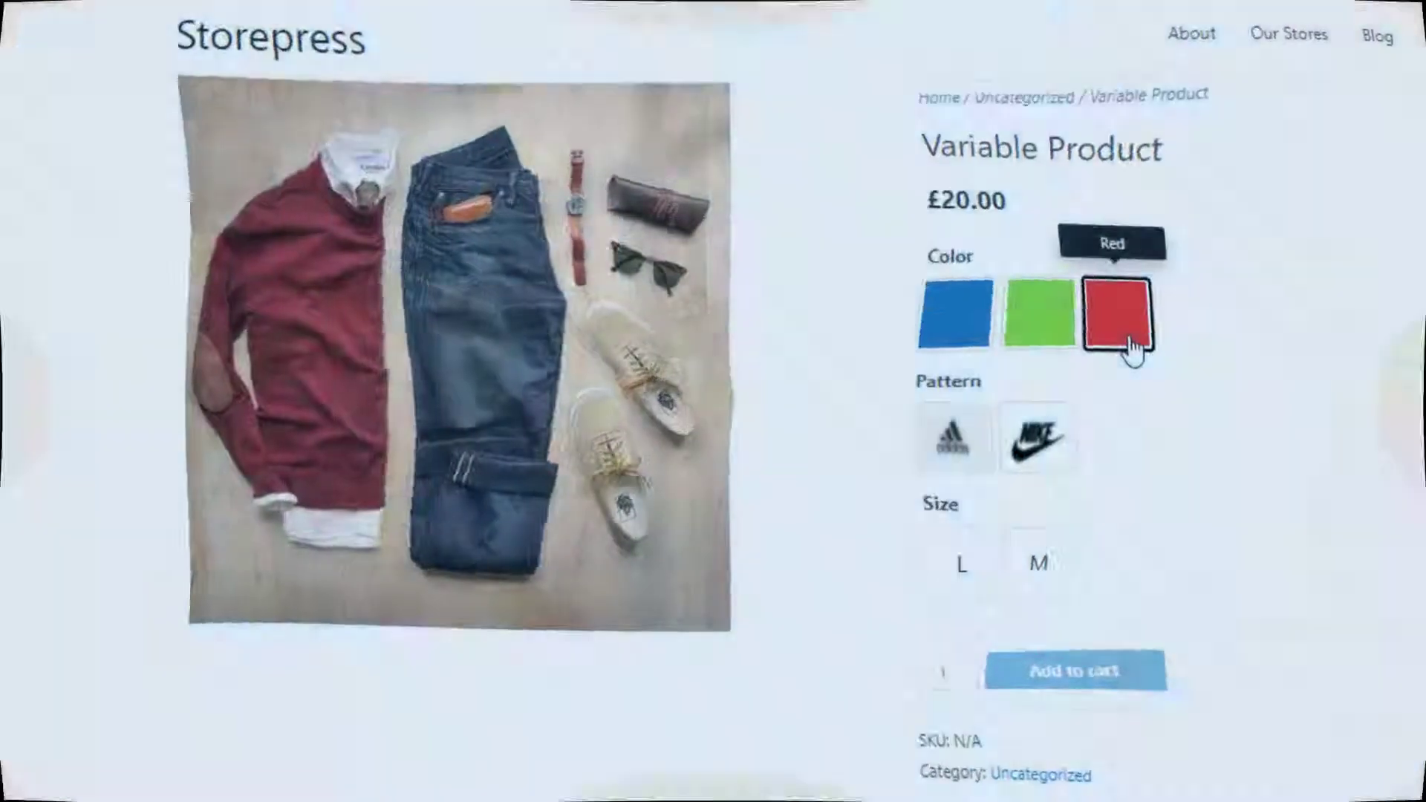
# Step: Preview the Red, Adidas, M variation of Variable Product and view its gallery video on the shop page
pyautogui.click(1115, 327)
pyautogui.click(958, 457)
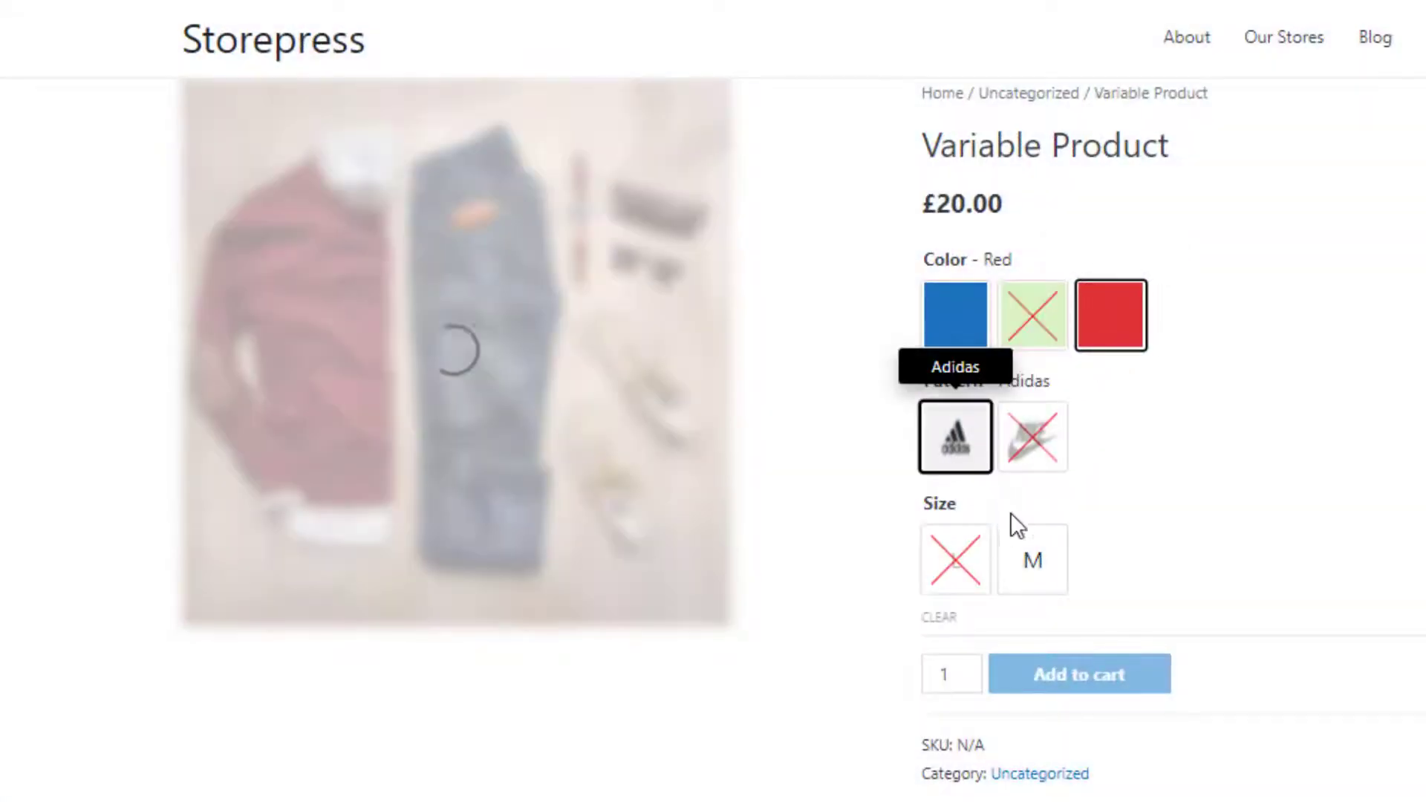
pyautogui.click(1035, 563)
pyautogui.click(378, 728)
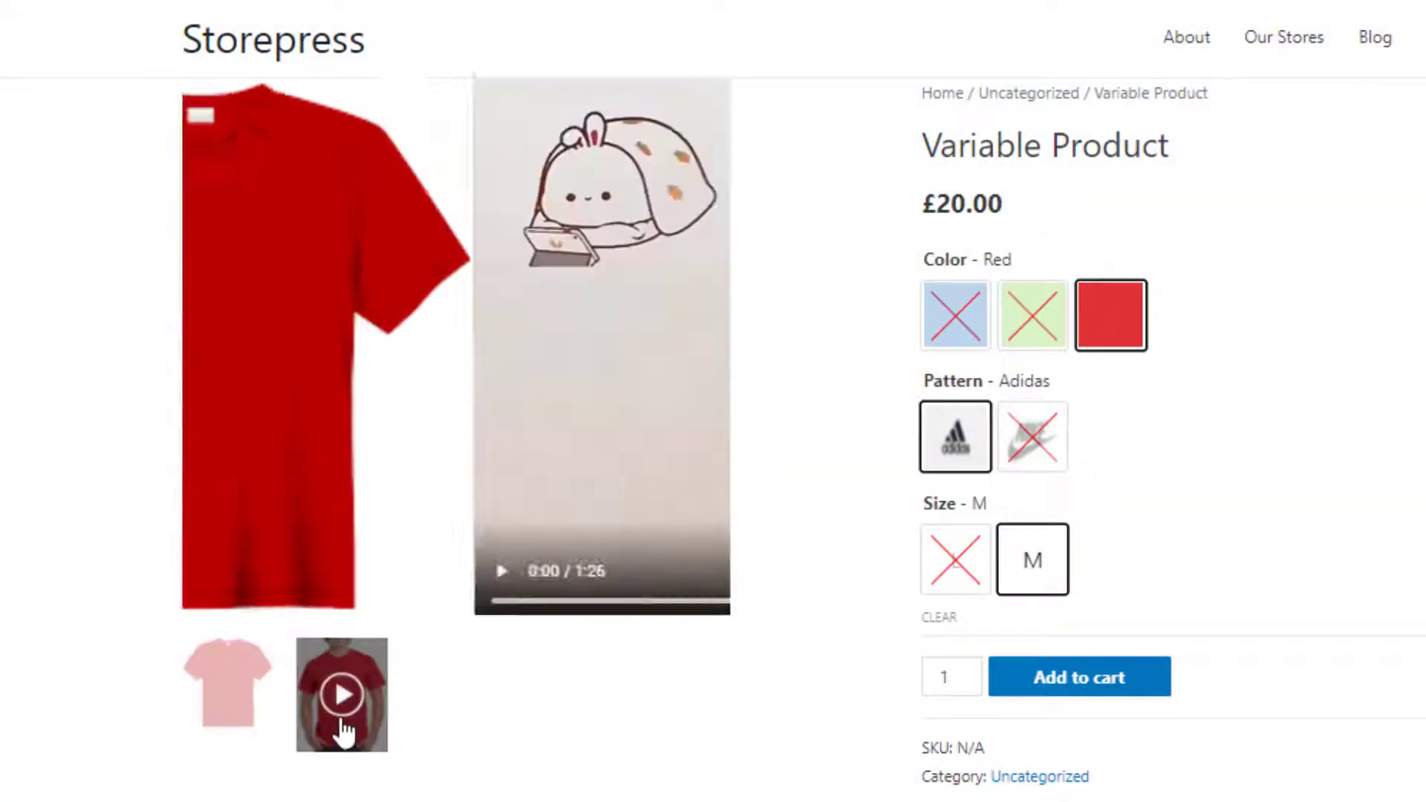
pyautogui.click(213, 581)
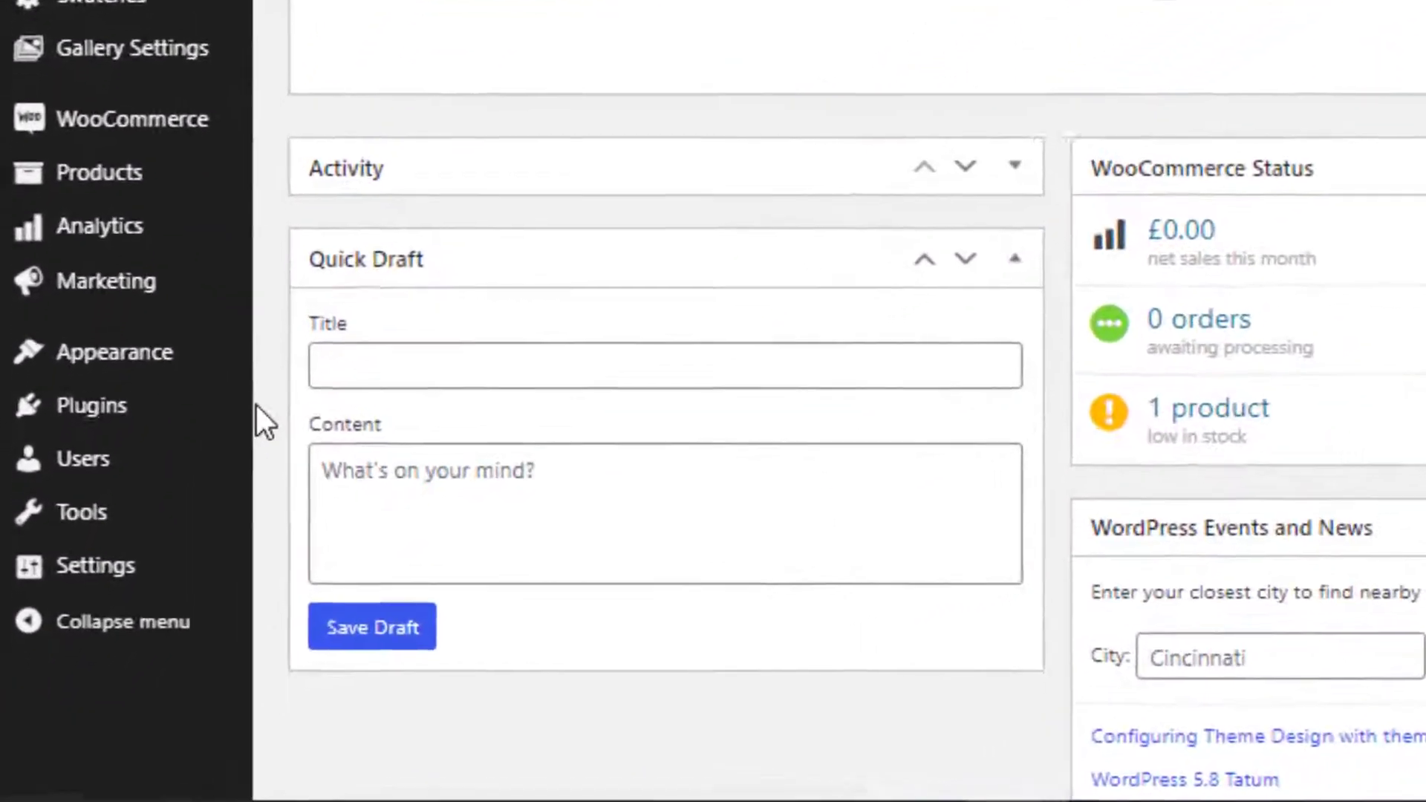
# Step: Search for the "additional variation Images Gallery" plugin, then install and activate Additional Variation Images Gallery for WooCommerce
pyautogui.moveTo(156, 554)
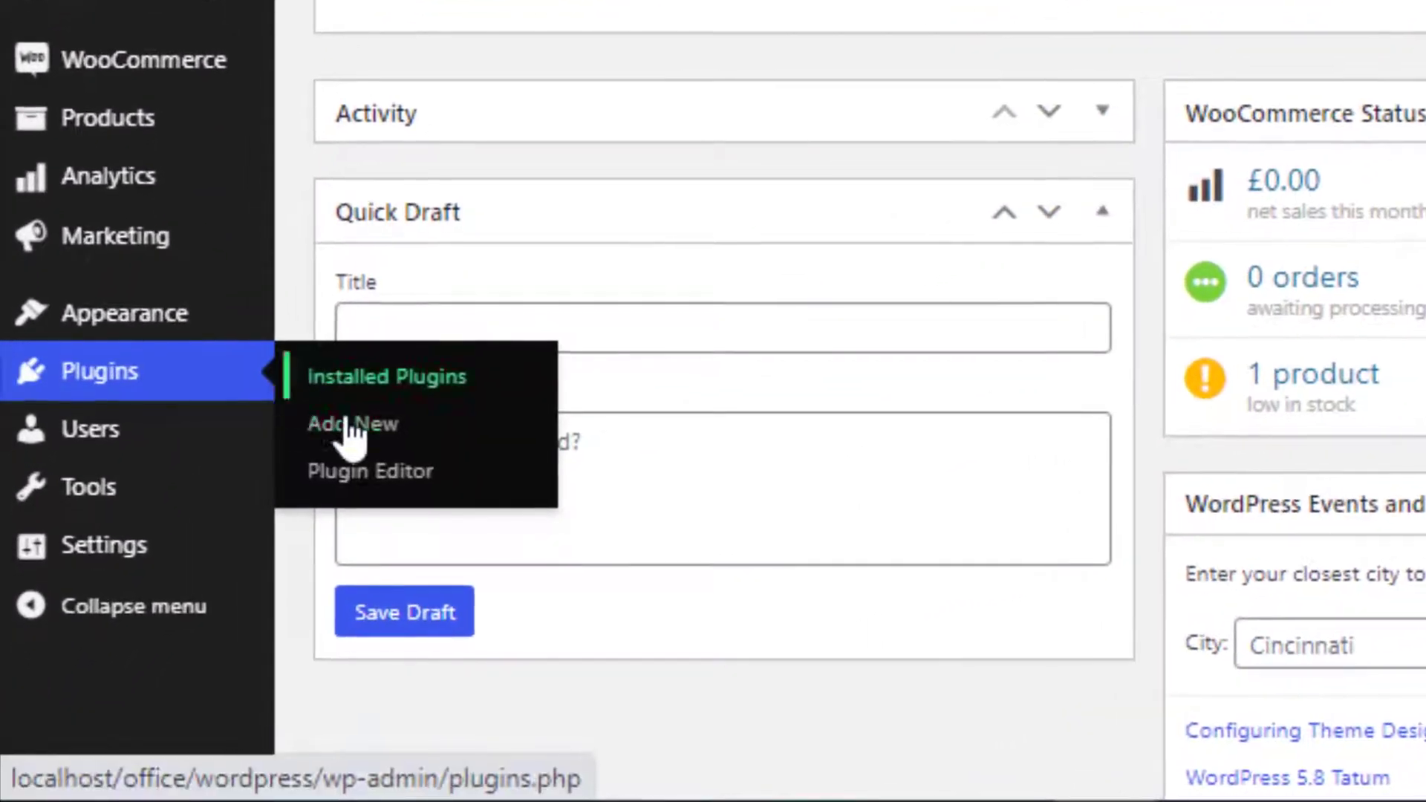
pyautogui.click(349, 429)
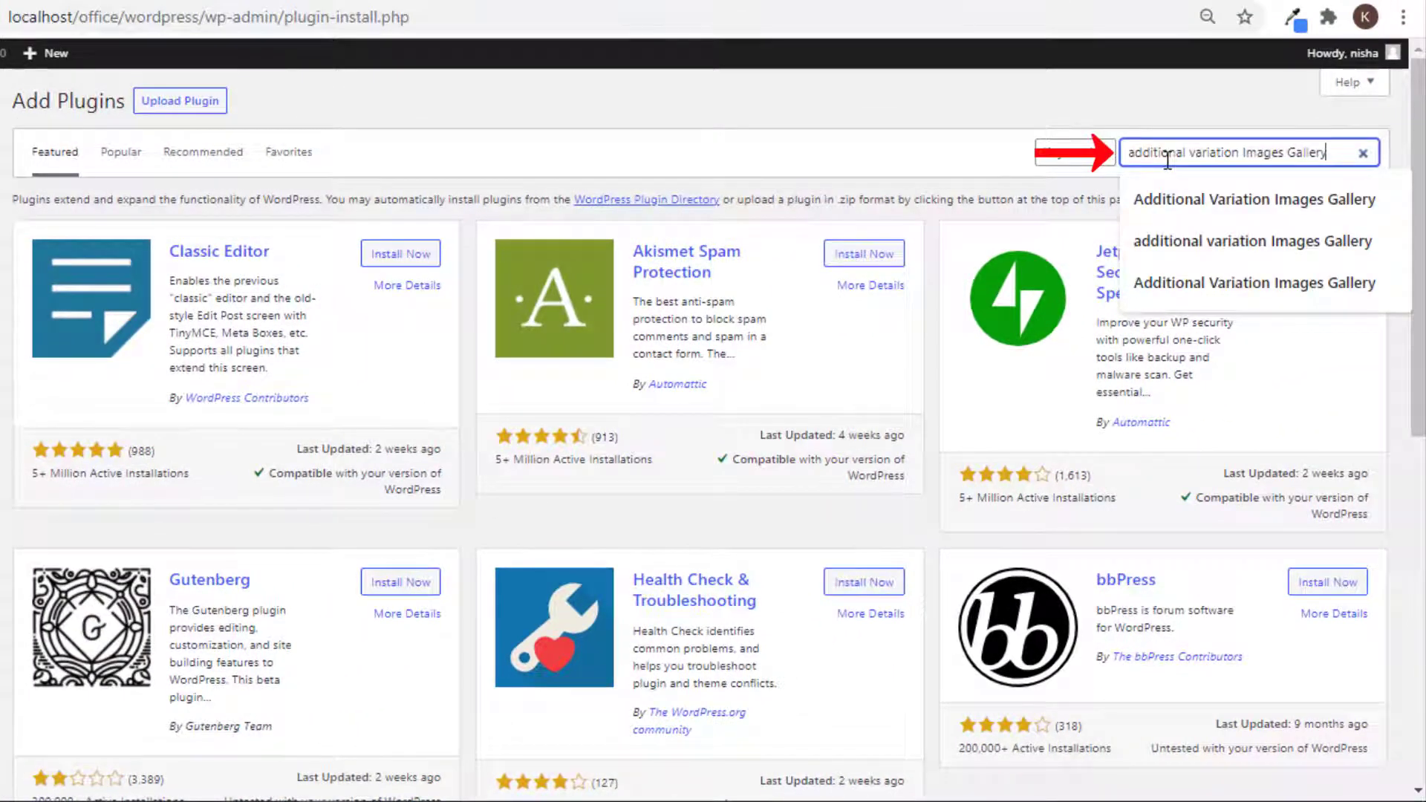
pyautogui.press('Return')
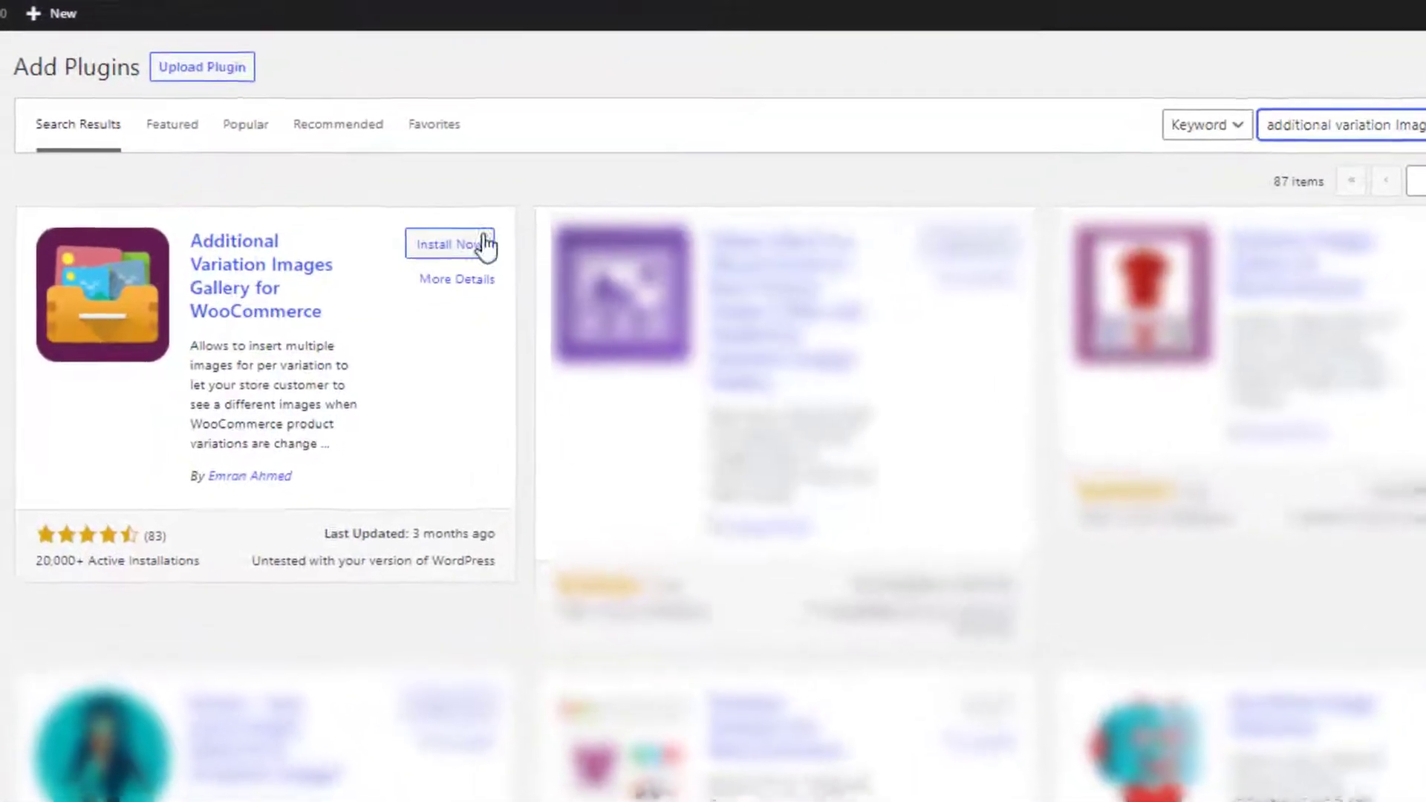
pyautogui.click(401, 256)
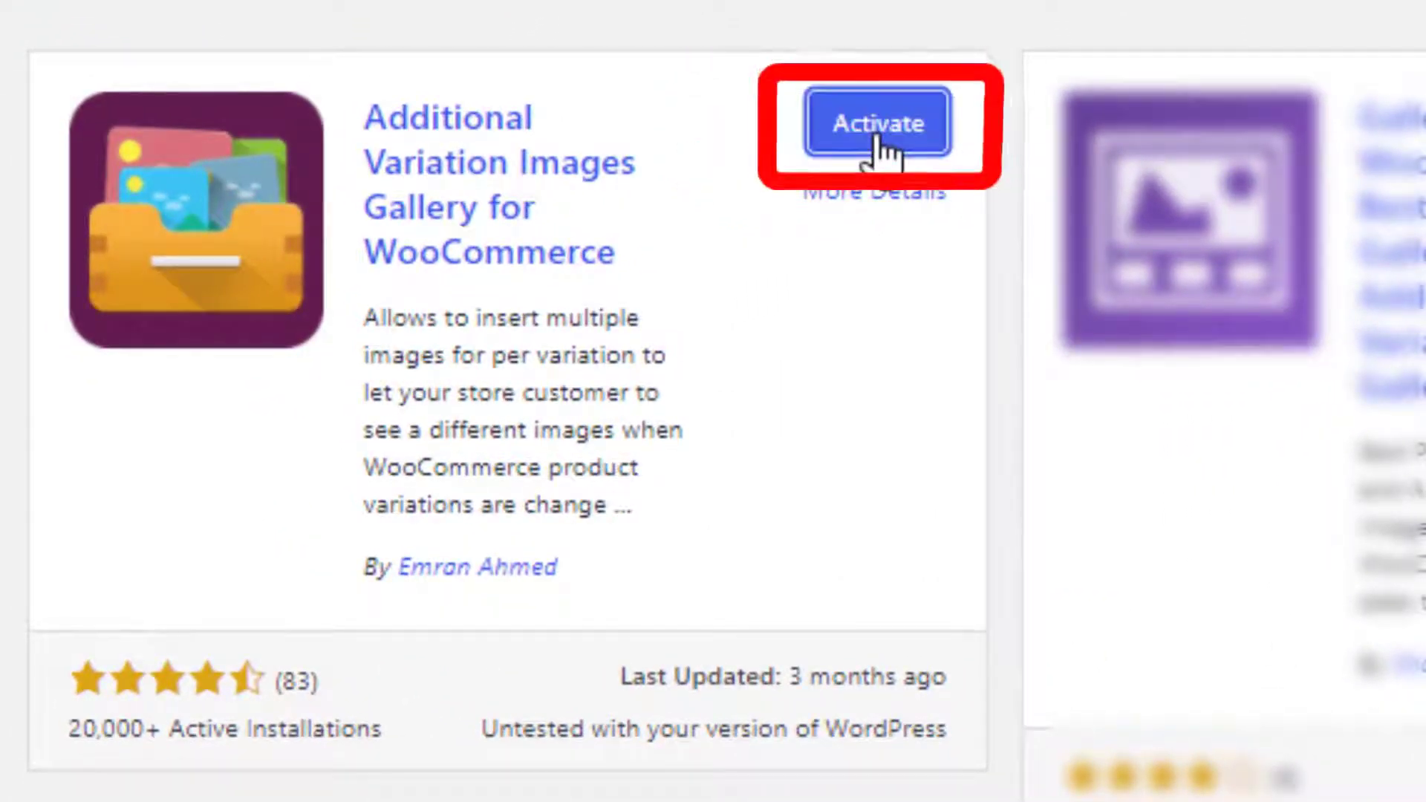
pyautogui.click(878, 123)
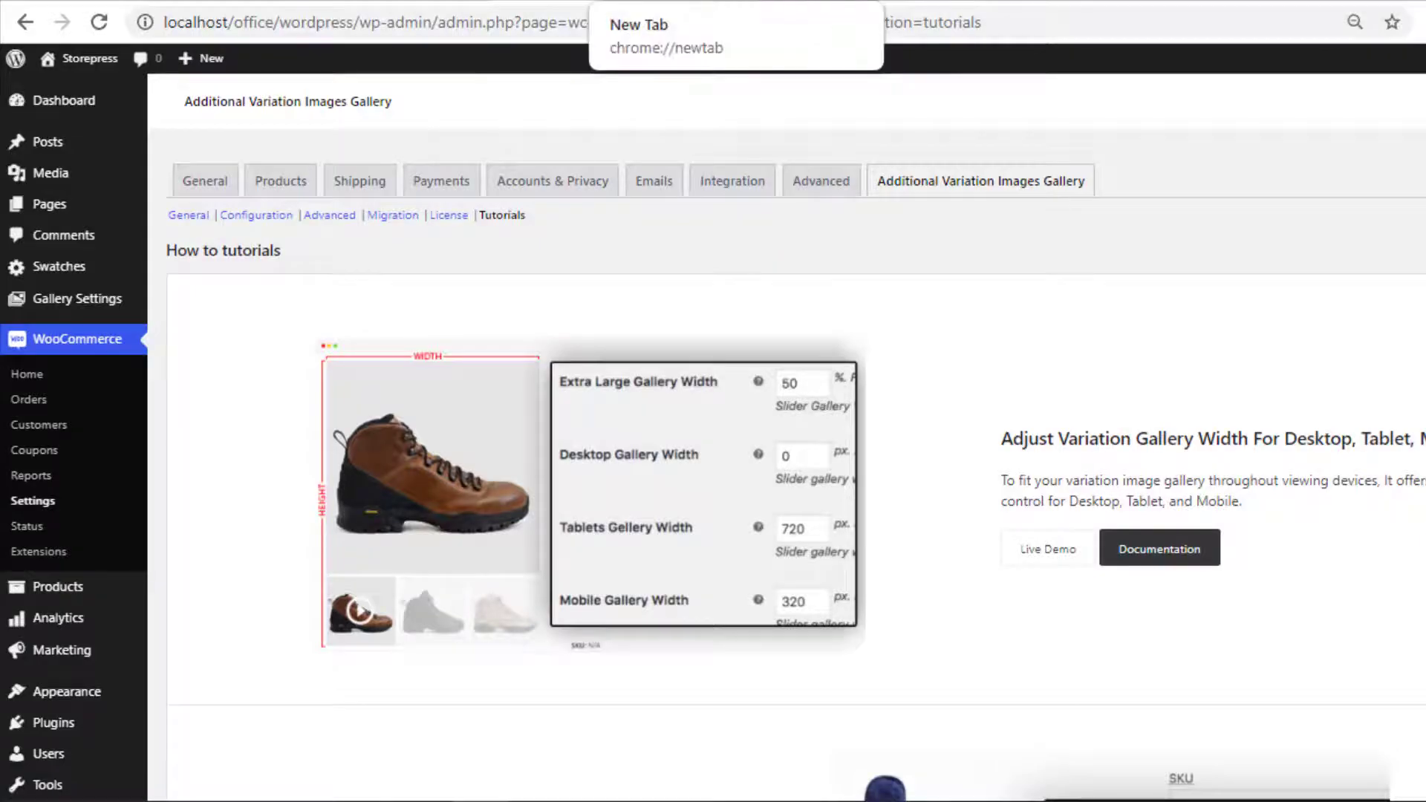
# Step: Open getwooplugins.com in a new browser tab and go to the Additional Variation Images Gallery For WooCommerce plugin page
pyautogui.click(661, 0)
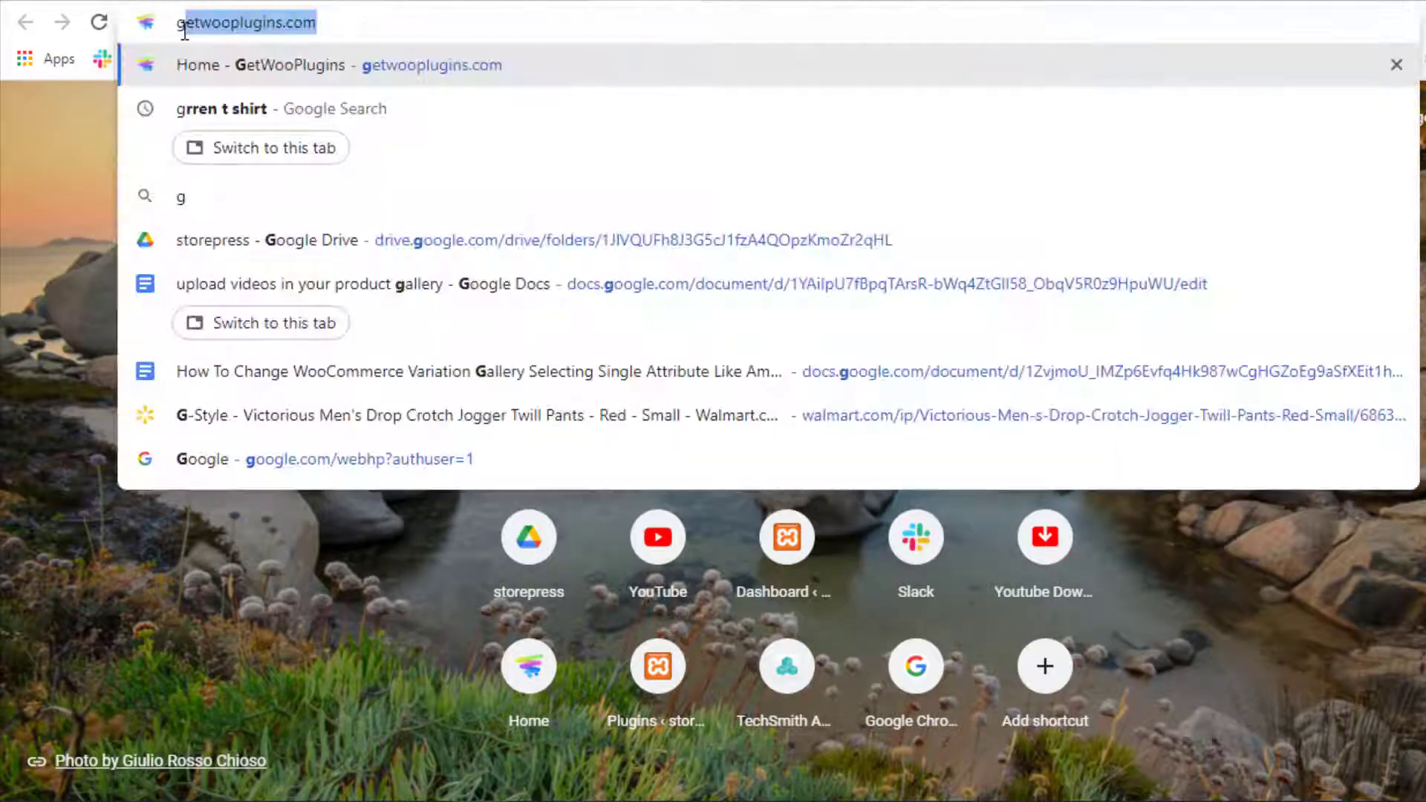
pyautogui.click(190, 24)
pyautogui.write('g')
pyautogui.press('Return')
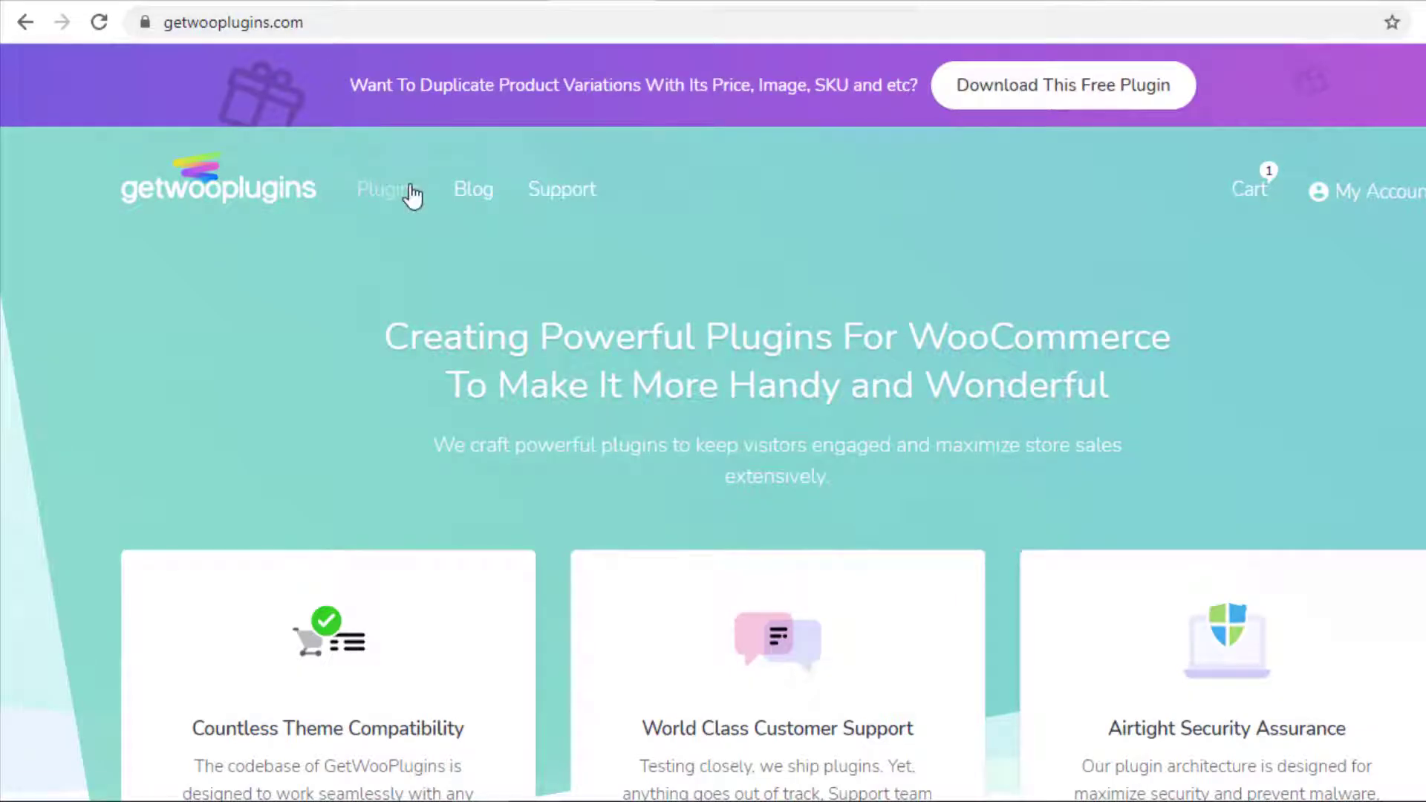
pyautogui.click(411, 194)
pyautogui.scroll(-5, 698, 297)
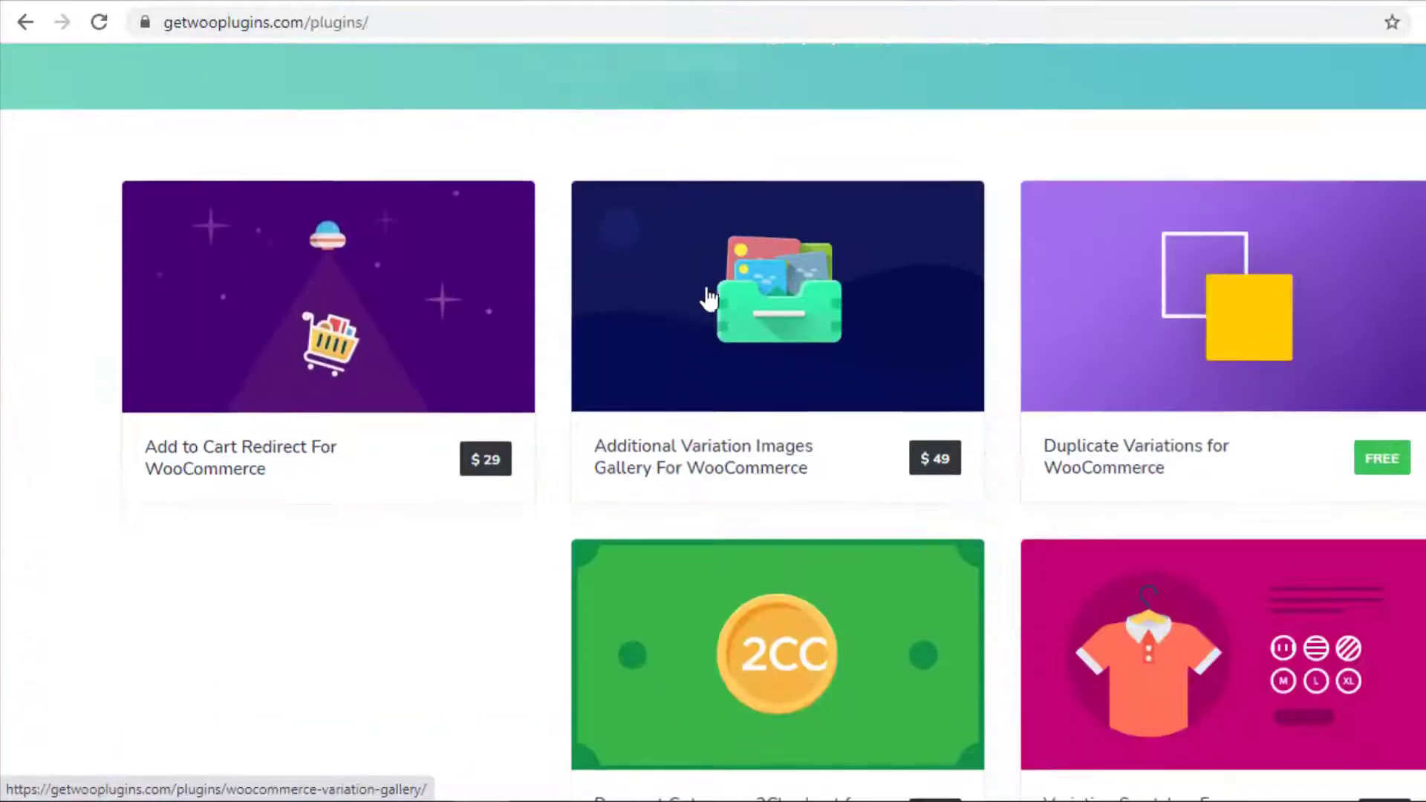
pyautogui.click(711, 470)
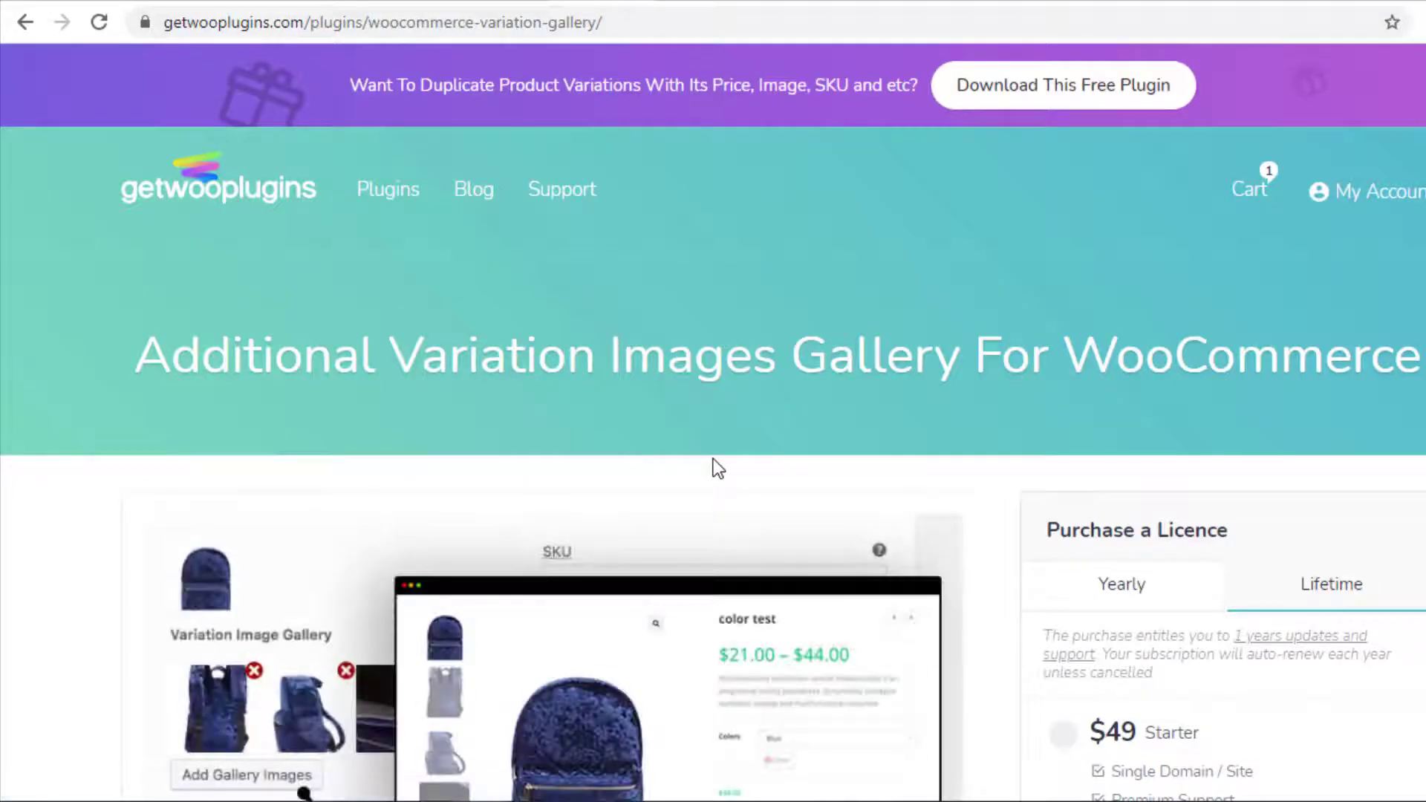
# Step: Compare the yearly and lifetime licence options on the plugin's purchase page
pyautogui.scroll(-5, 1028, 496)
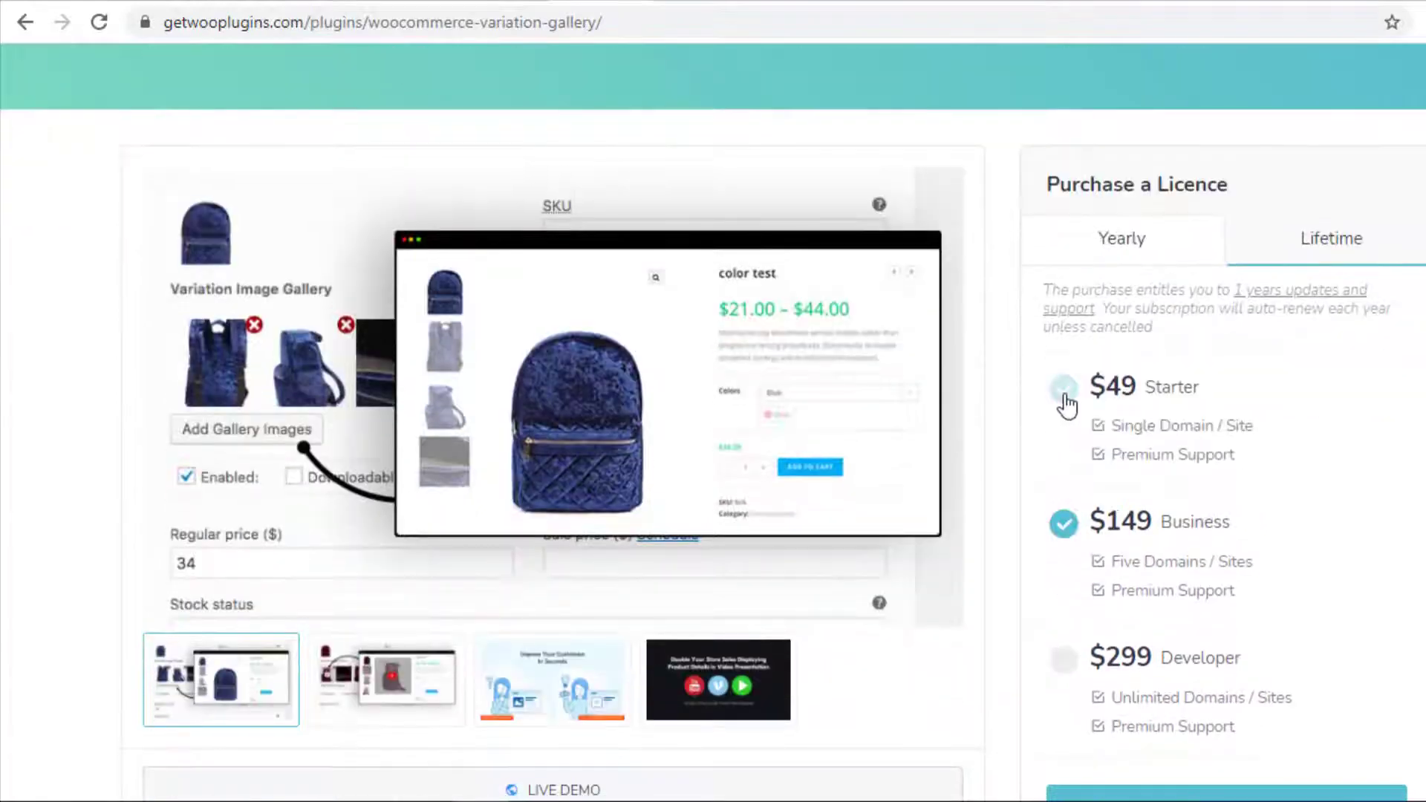
pyautogui.click(1064, 389)
pyautogui.click(1070, 668)
pyautogui.click(1341, 252)
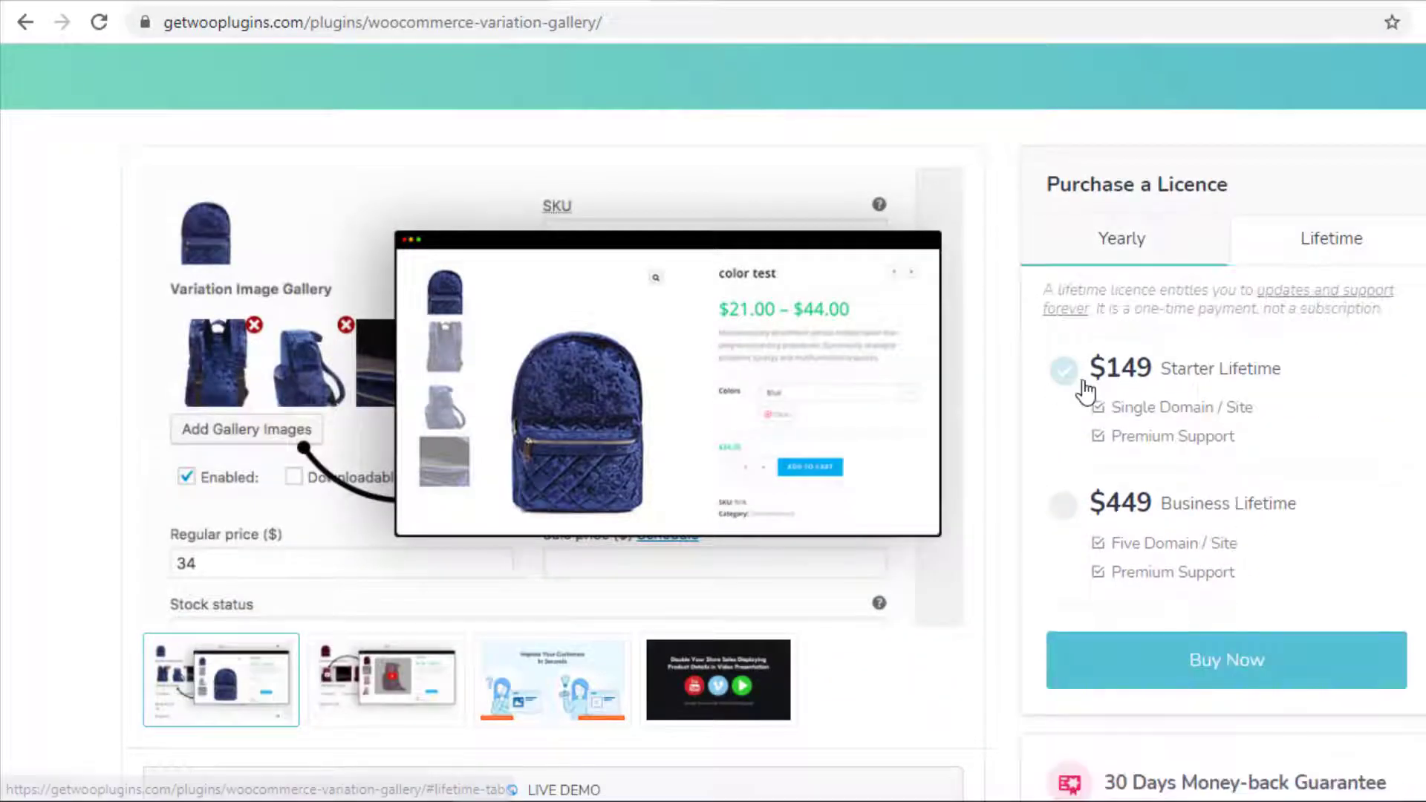
pyautogui.click(1066, 505)
# Step: Choose the yearly $149 Business licence, check the billing details and proceed to 2Checkout
pyautogui.click(1135, 255)
pyautogui.click(1064, 525)
pyautogui.scroll(-5, 1146, 534)
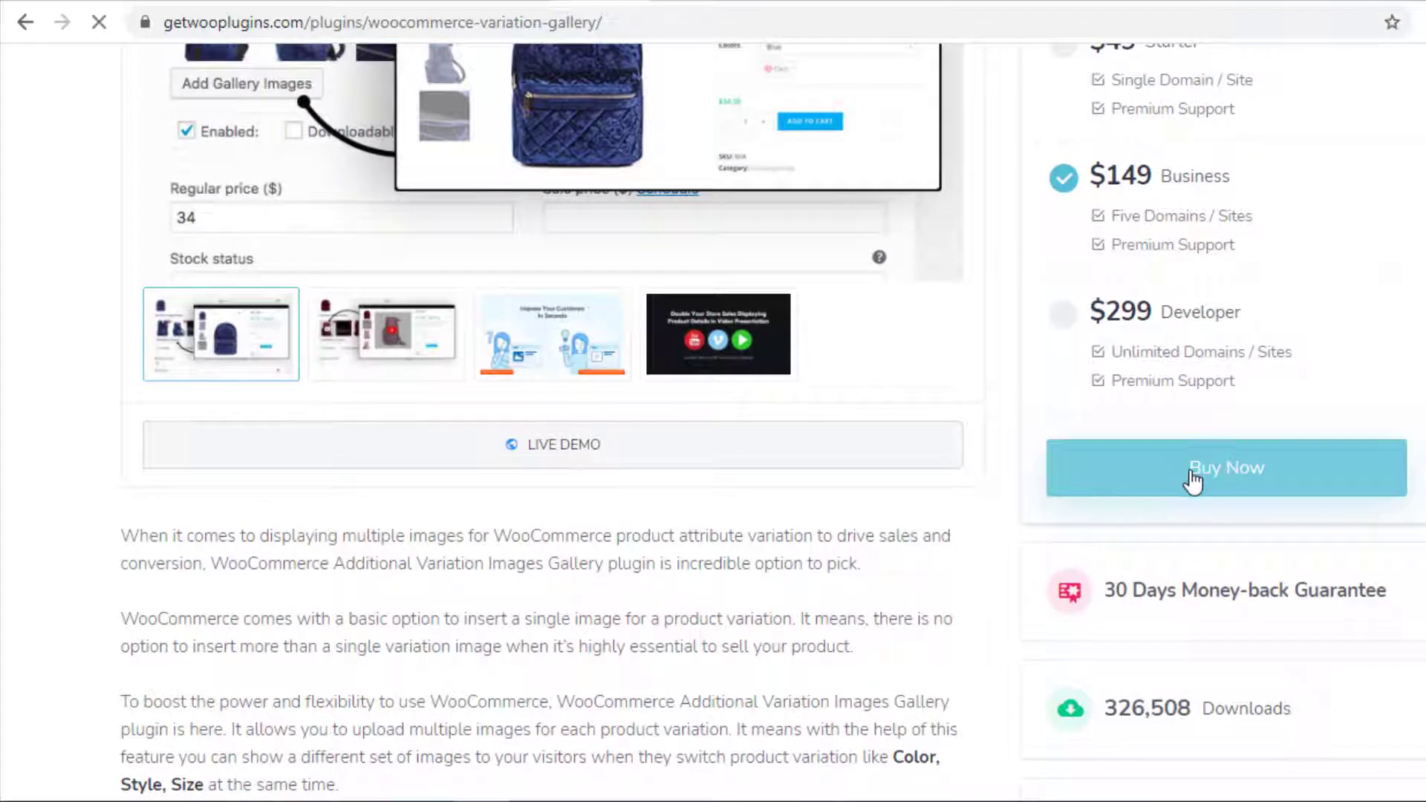
pyautogui.scroll(-6, 1081, 509)
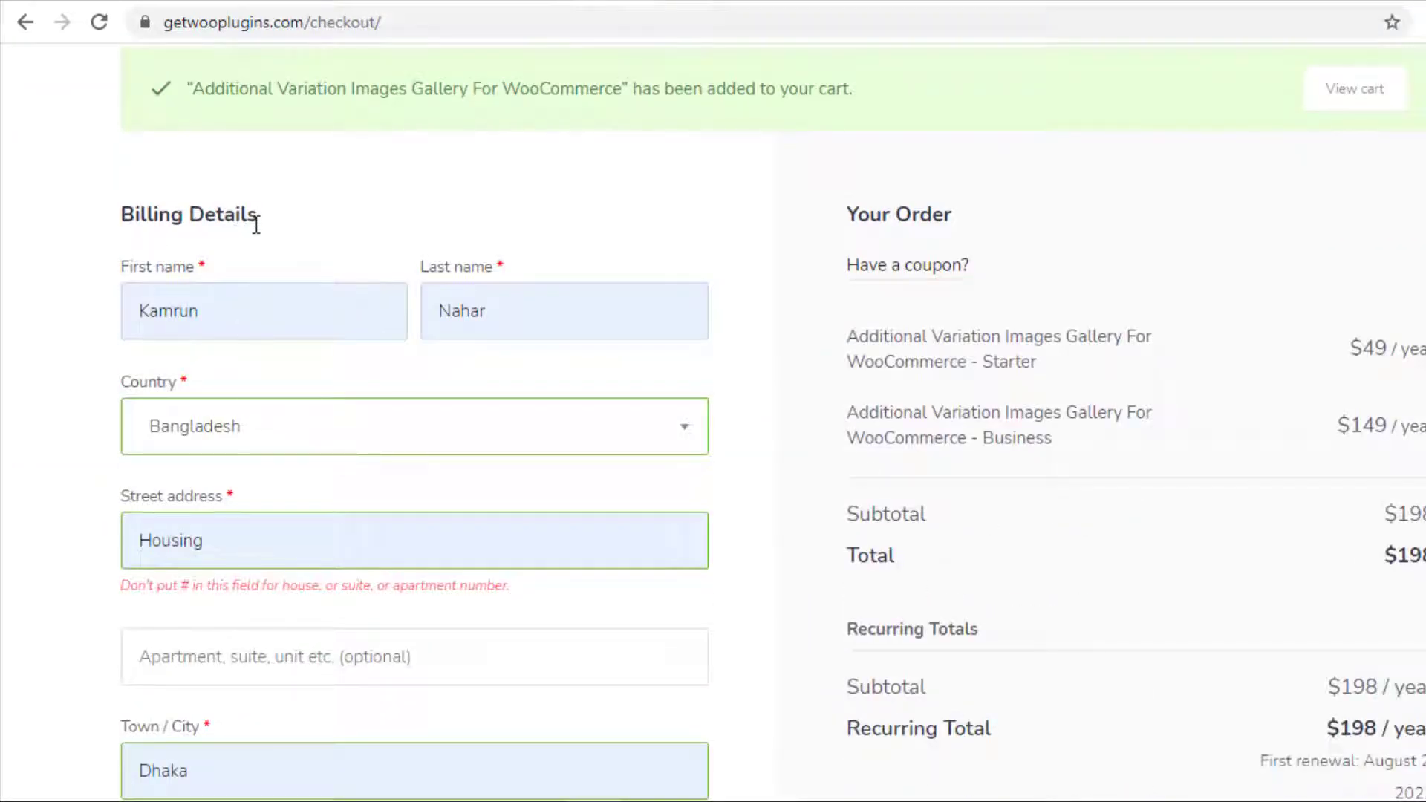
pyautogui.scroll(-10, 256, 225)
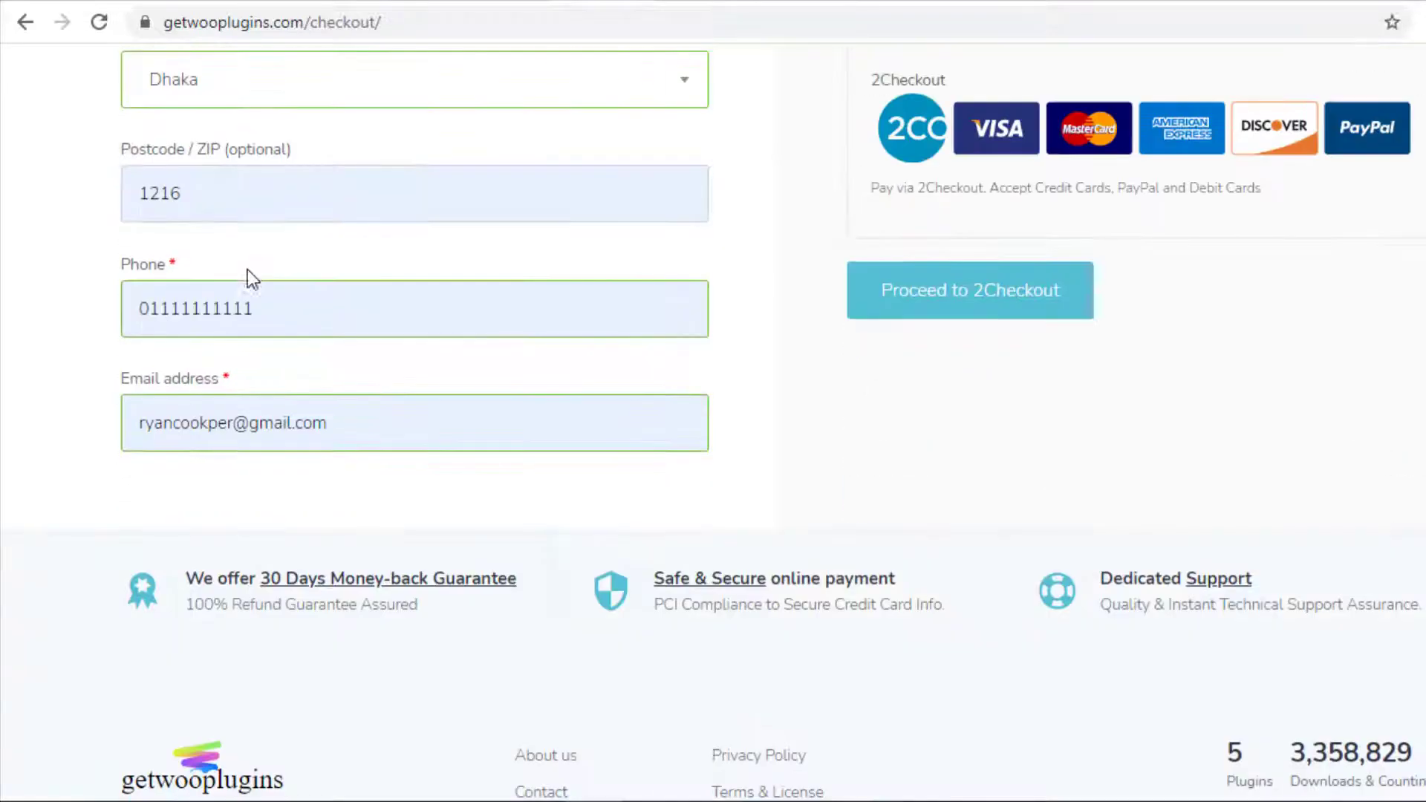
pyautogui.click(975, 307)
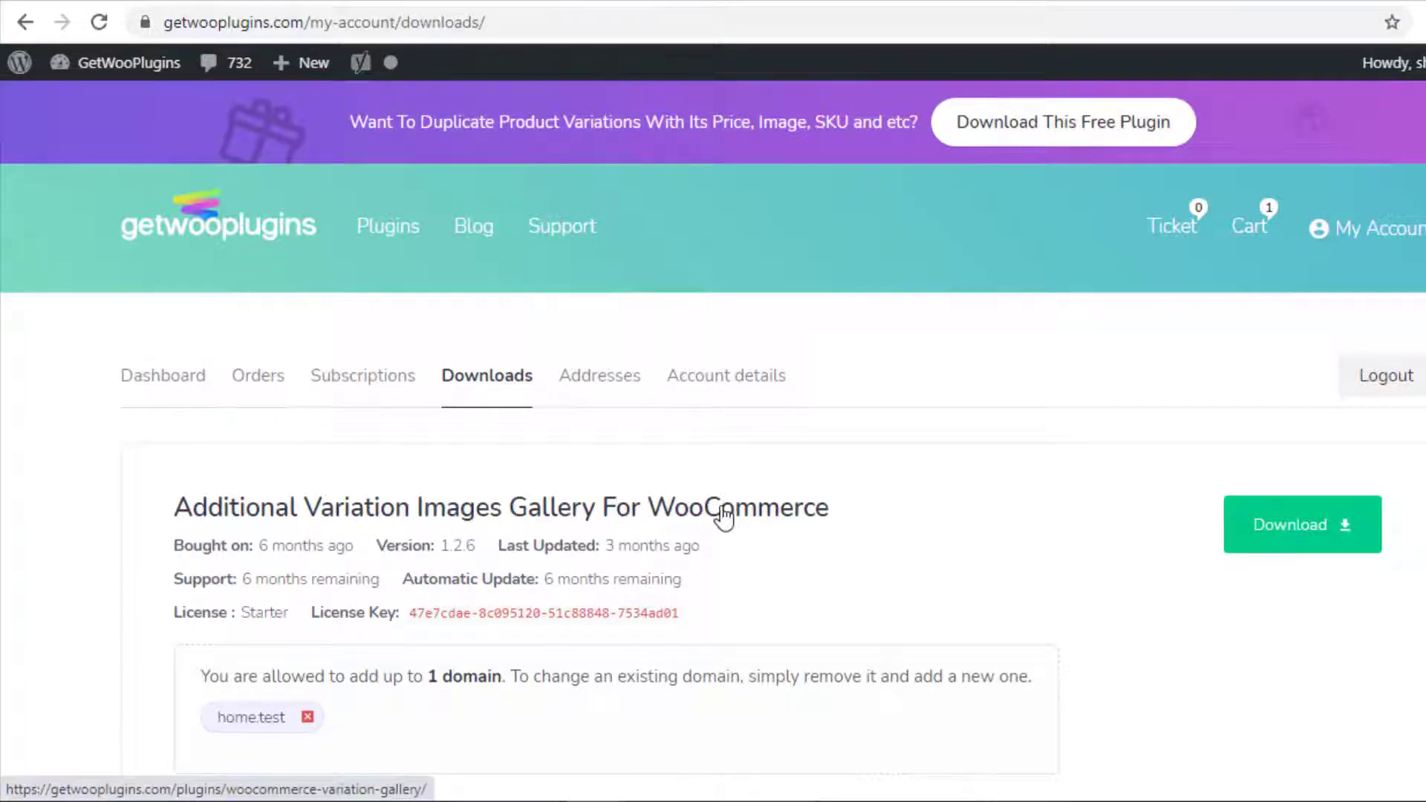
# Step: Download the purchased gallery plugin, then upload woo-variation-gallery-pro.zip to the WordPress site, install and activate it
pyautogui.click(1283, 541)
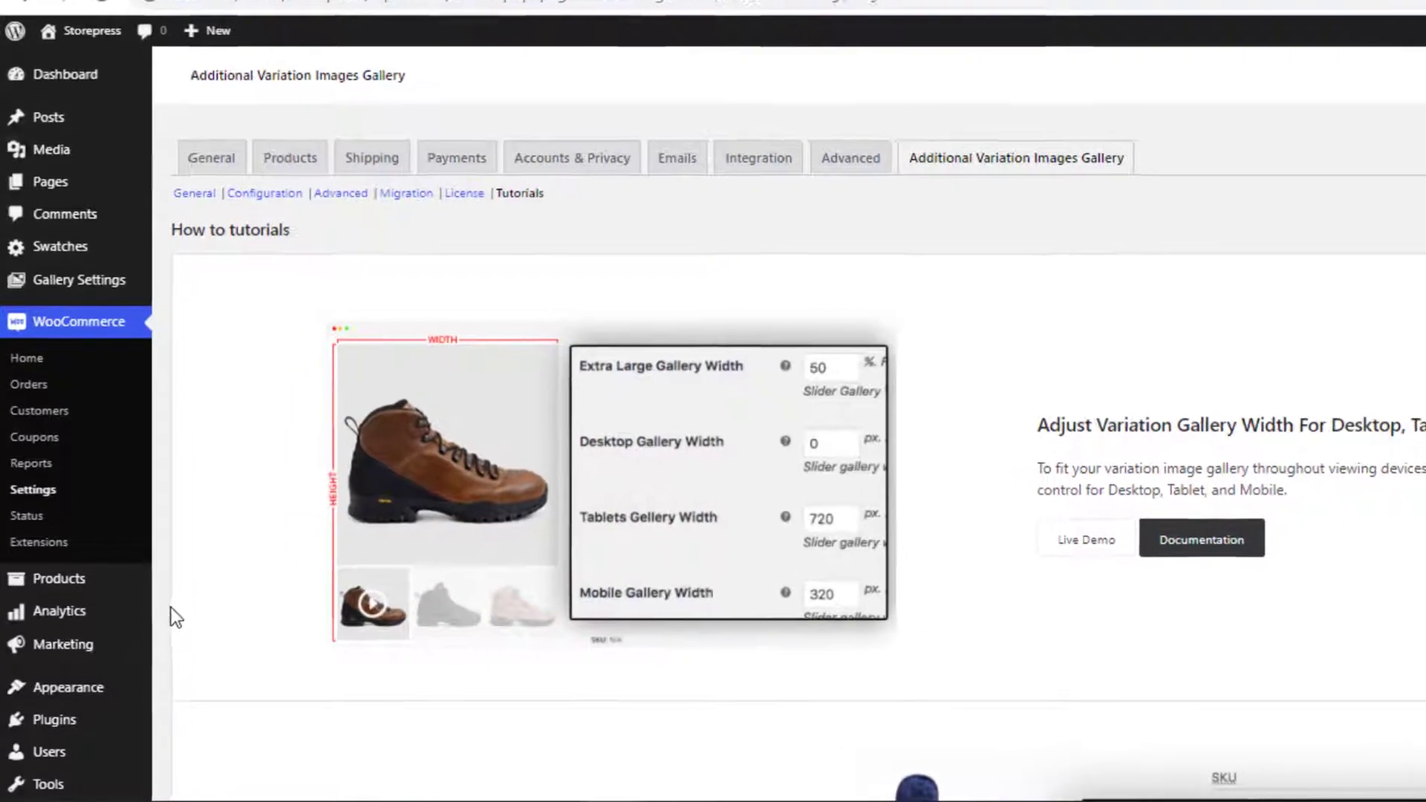
pyautogui.moveTo(79, 719)
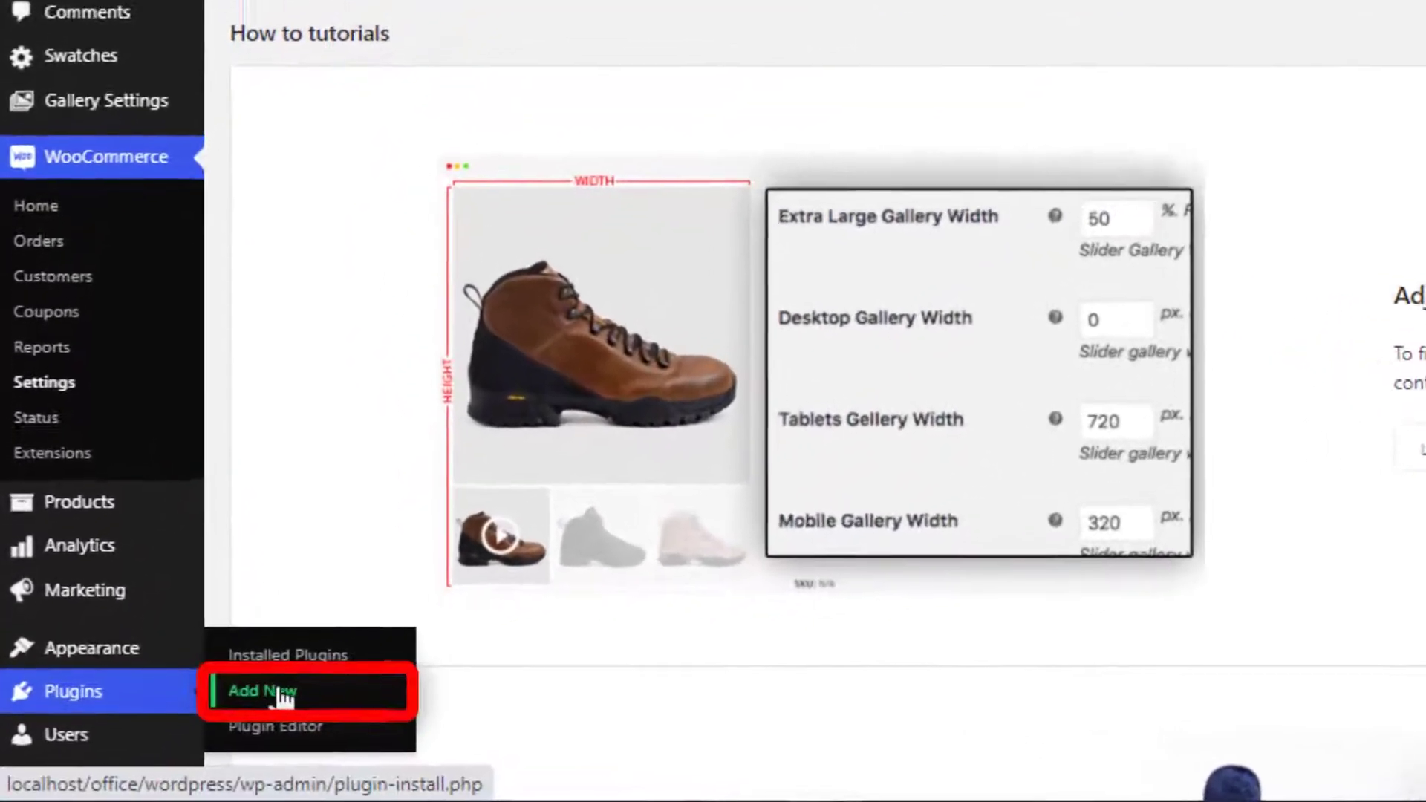
pyautogui.click(283, 698)
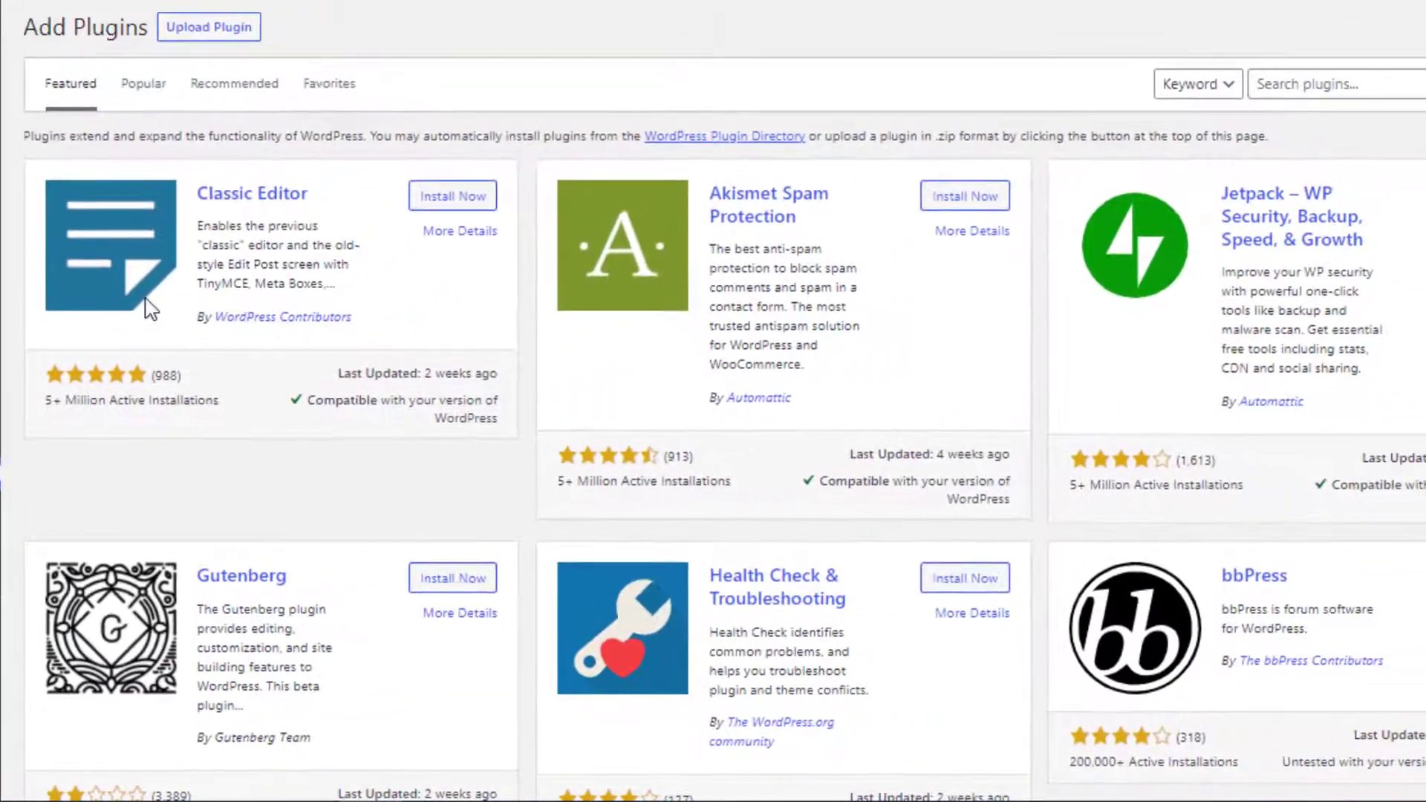
pyautogui.click(243, 31)
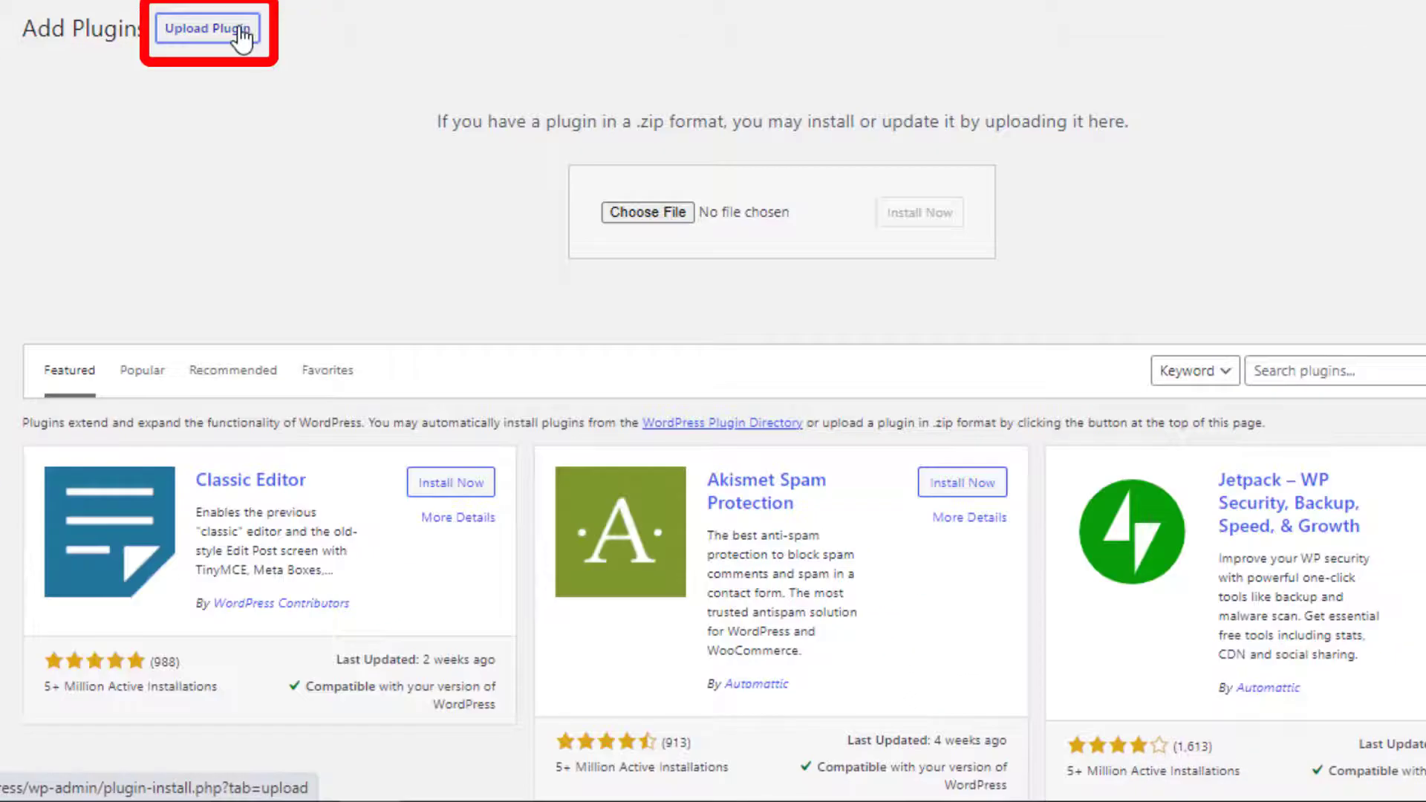
pyautogui.click(633, 215)
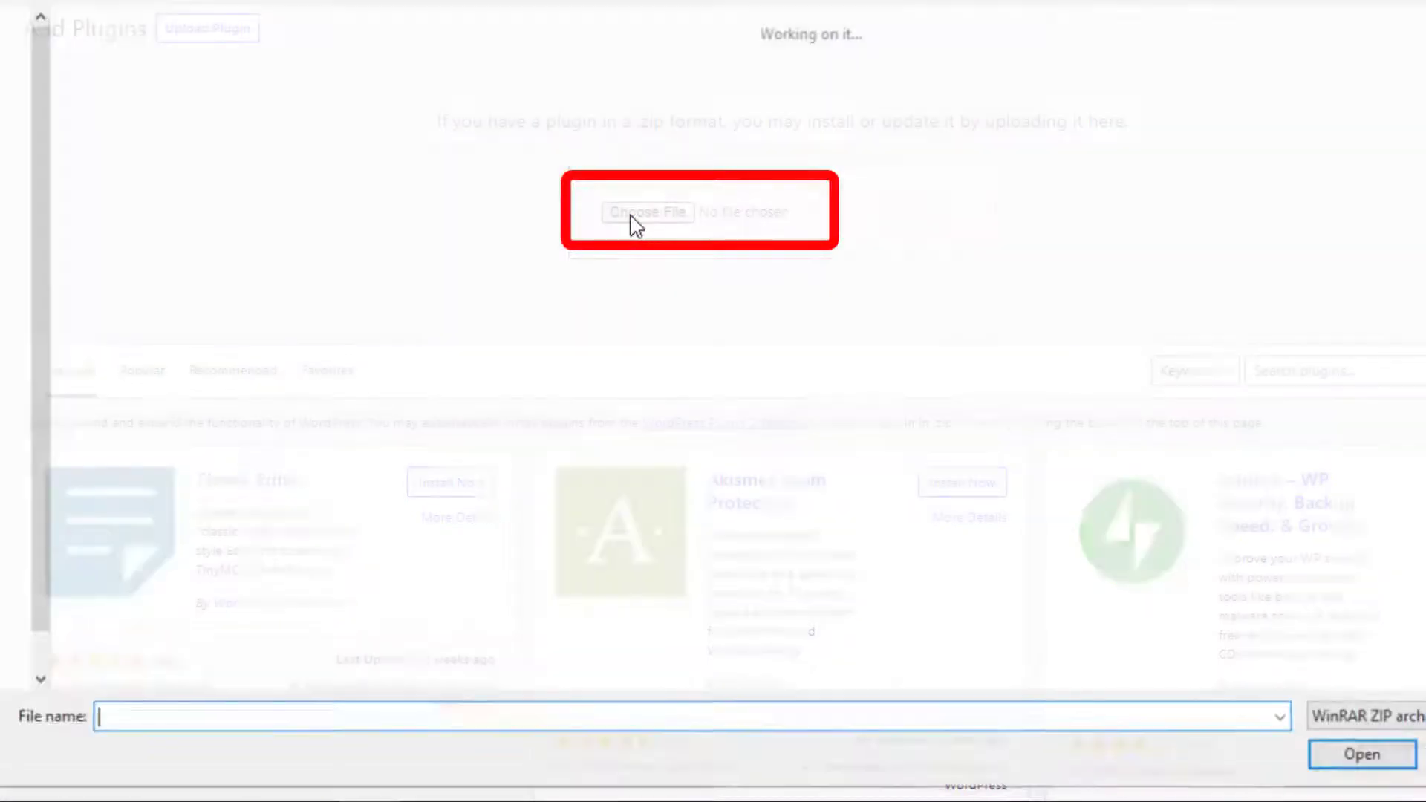
pyautogui.click(181, 127)
pyautogui.doubleClick(182, 127)
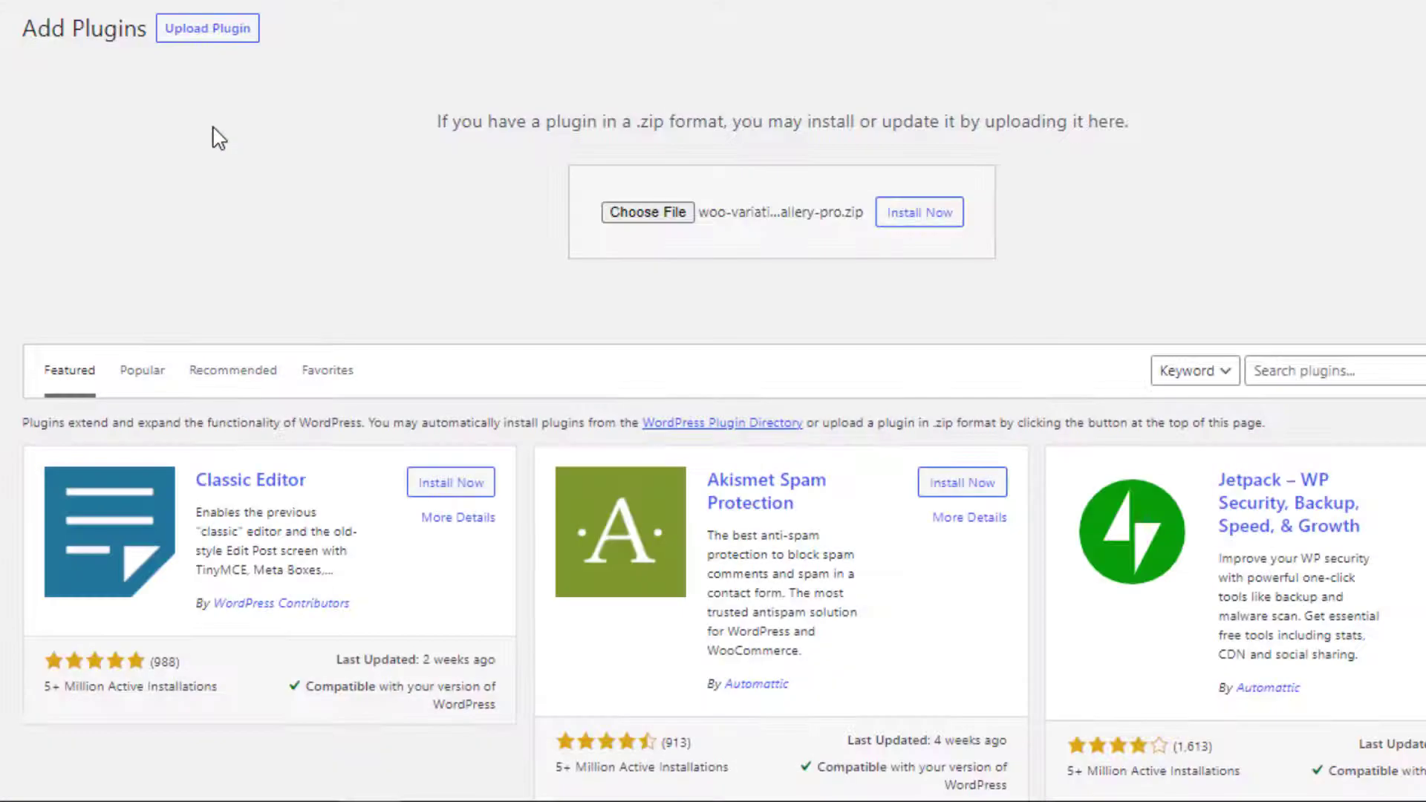
pyautogui.click(919, 213)
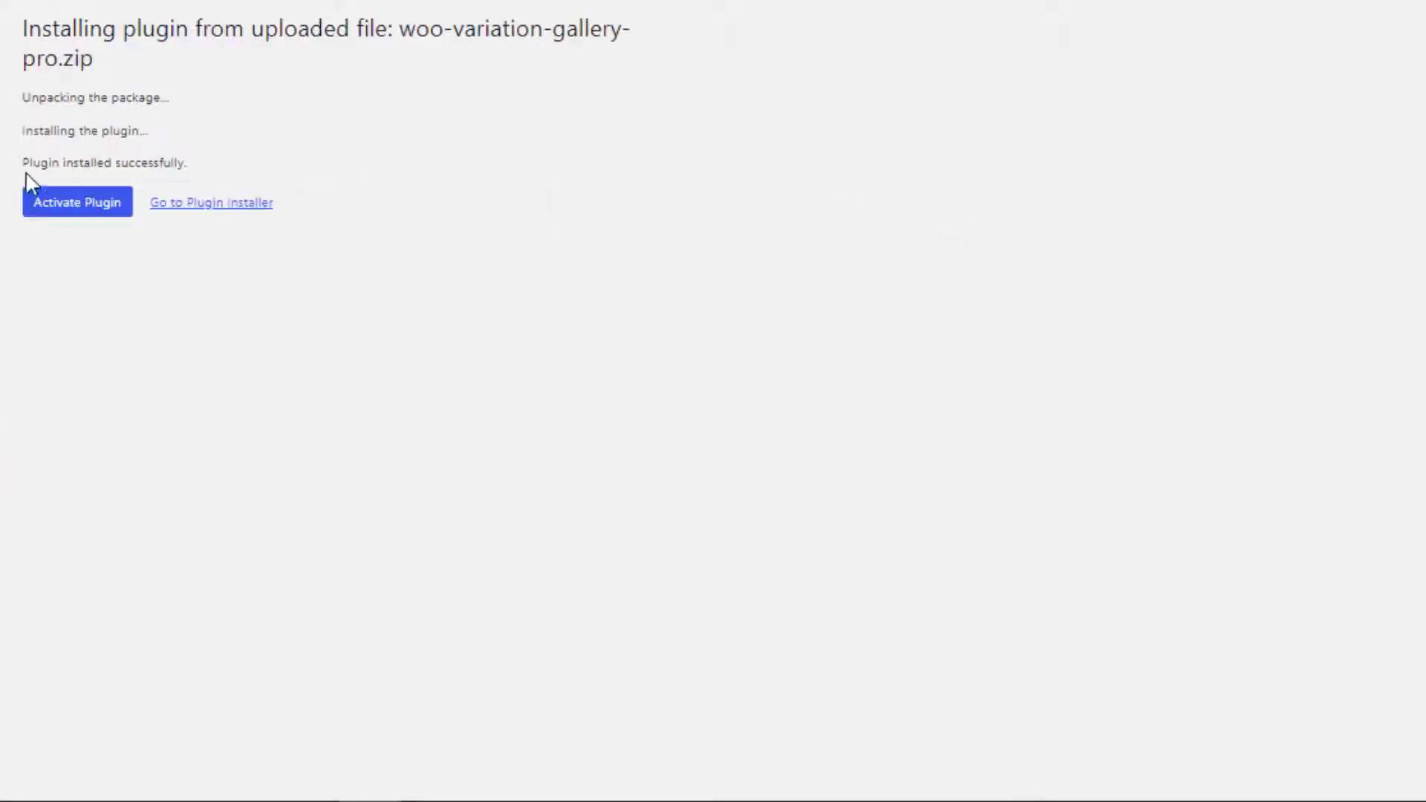
pyautogui.click(110, 209)
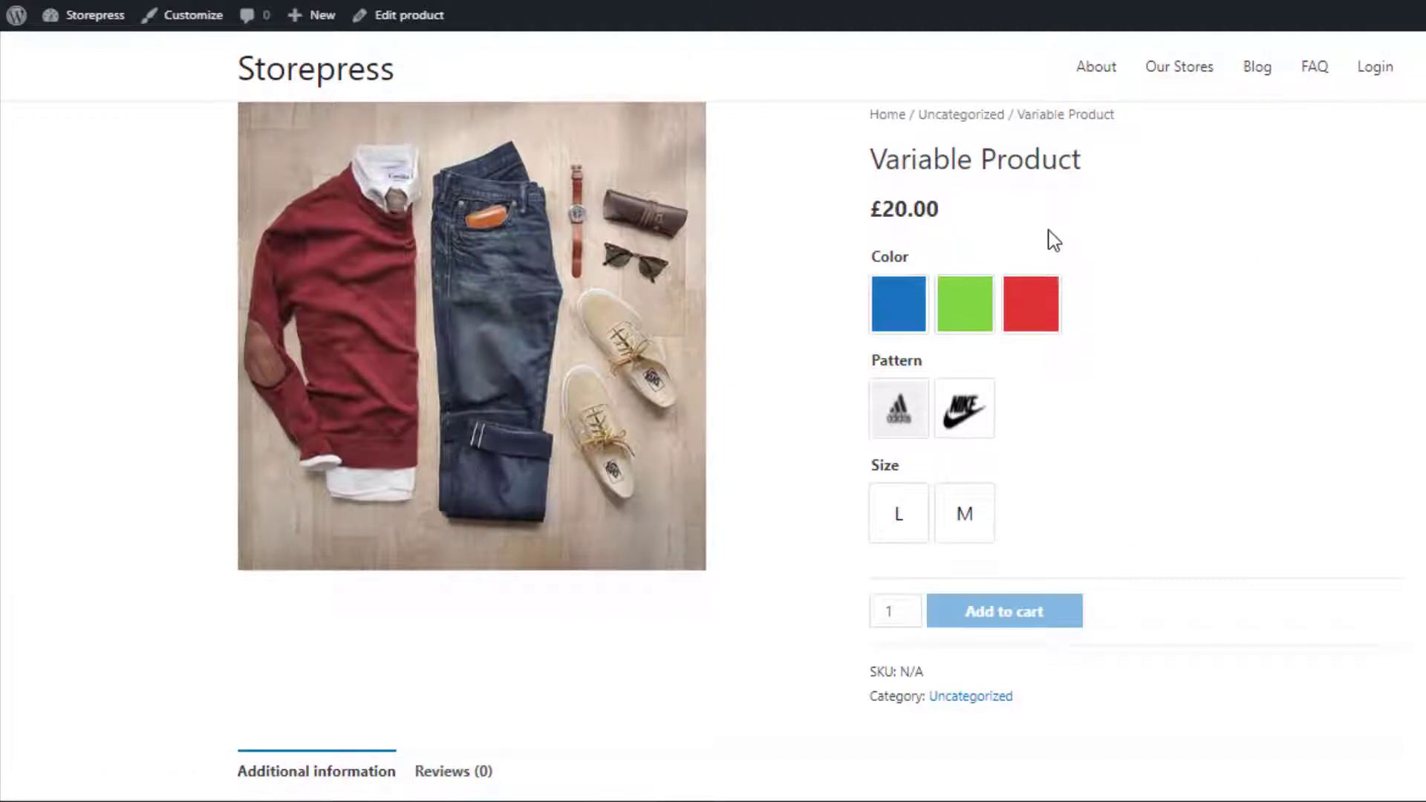
# Step: Preview the Blue, Adidas, L variation of Variable Product and check its gallery images on the shop page
pyautogui.click(891, 308)
pyautogui.click(895, 412)
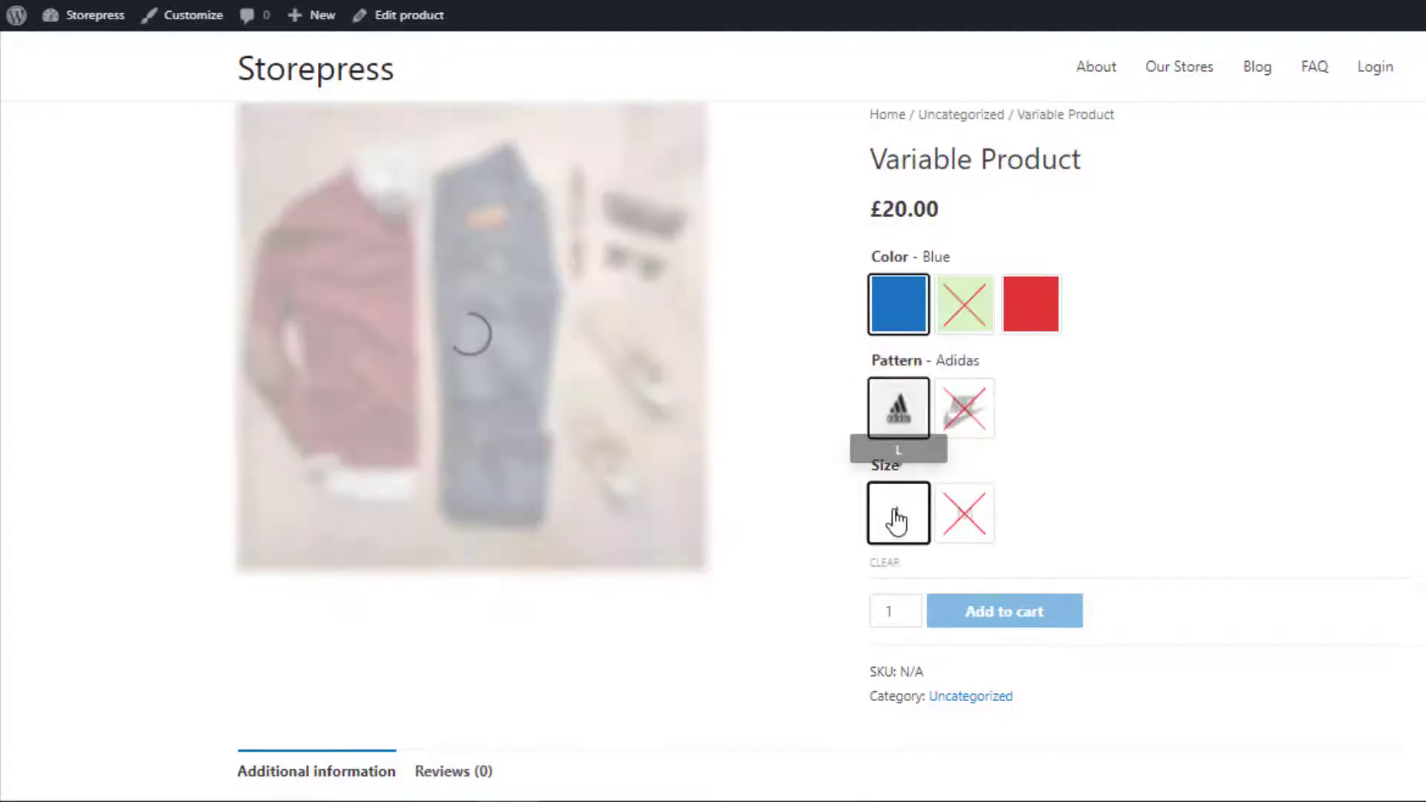
pyautogui.click(895, 518)
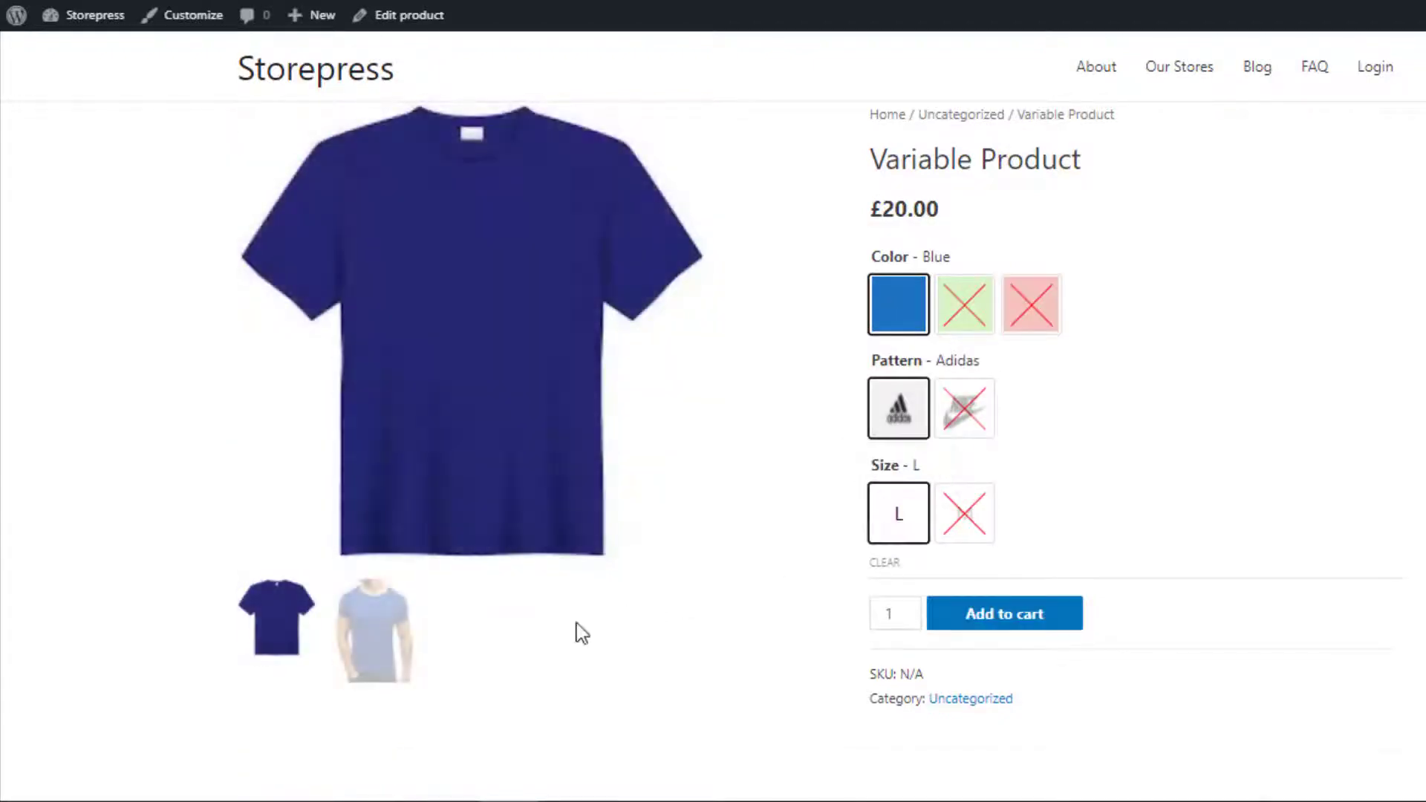
pyautogui.click(387, 640)
pyautogui.click(296, 769)
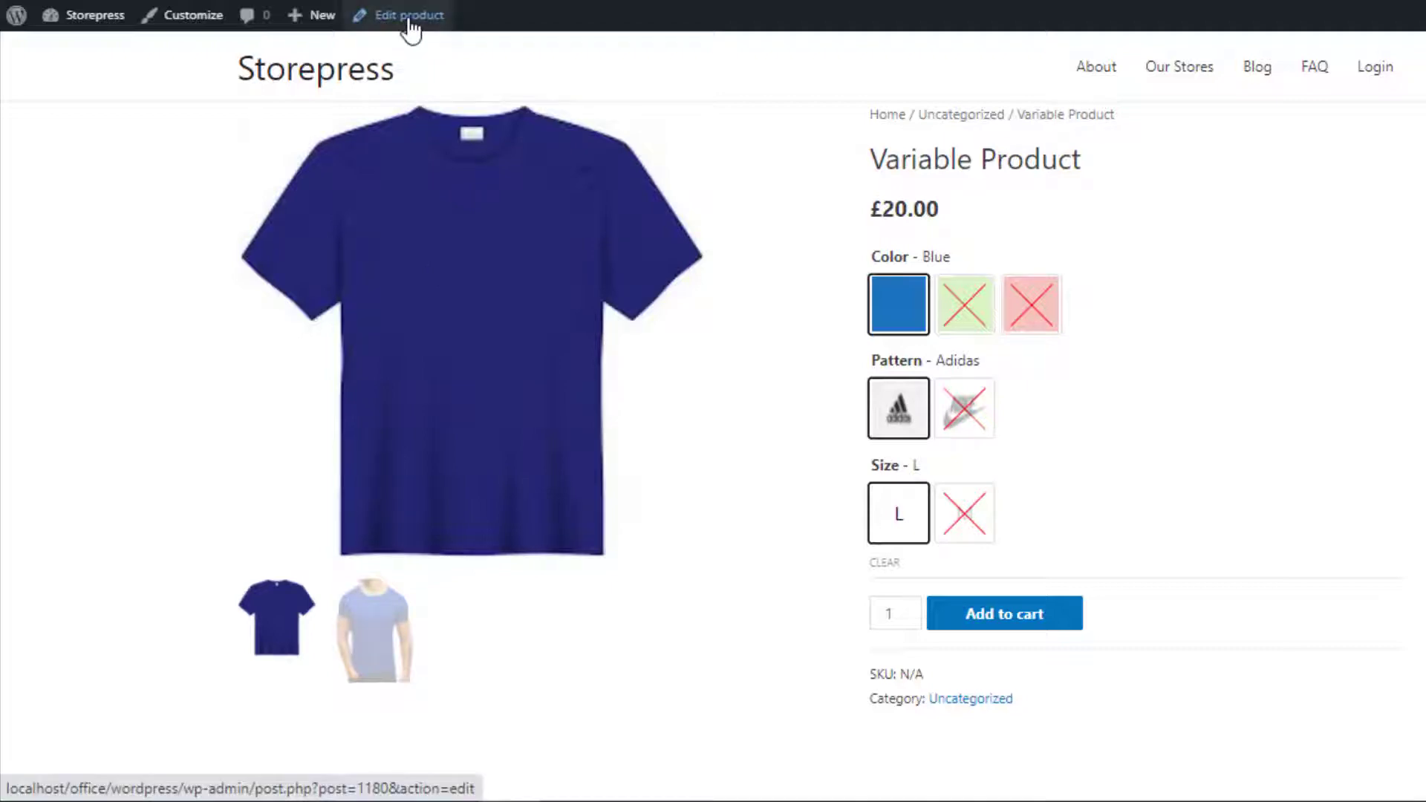
# Step: Open Variable Product for editing and expand all of its variations
pyautogui.click(411, 16)
pyautogui.scroll(-10, 414, 274)
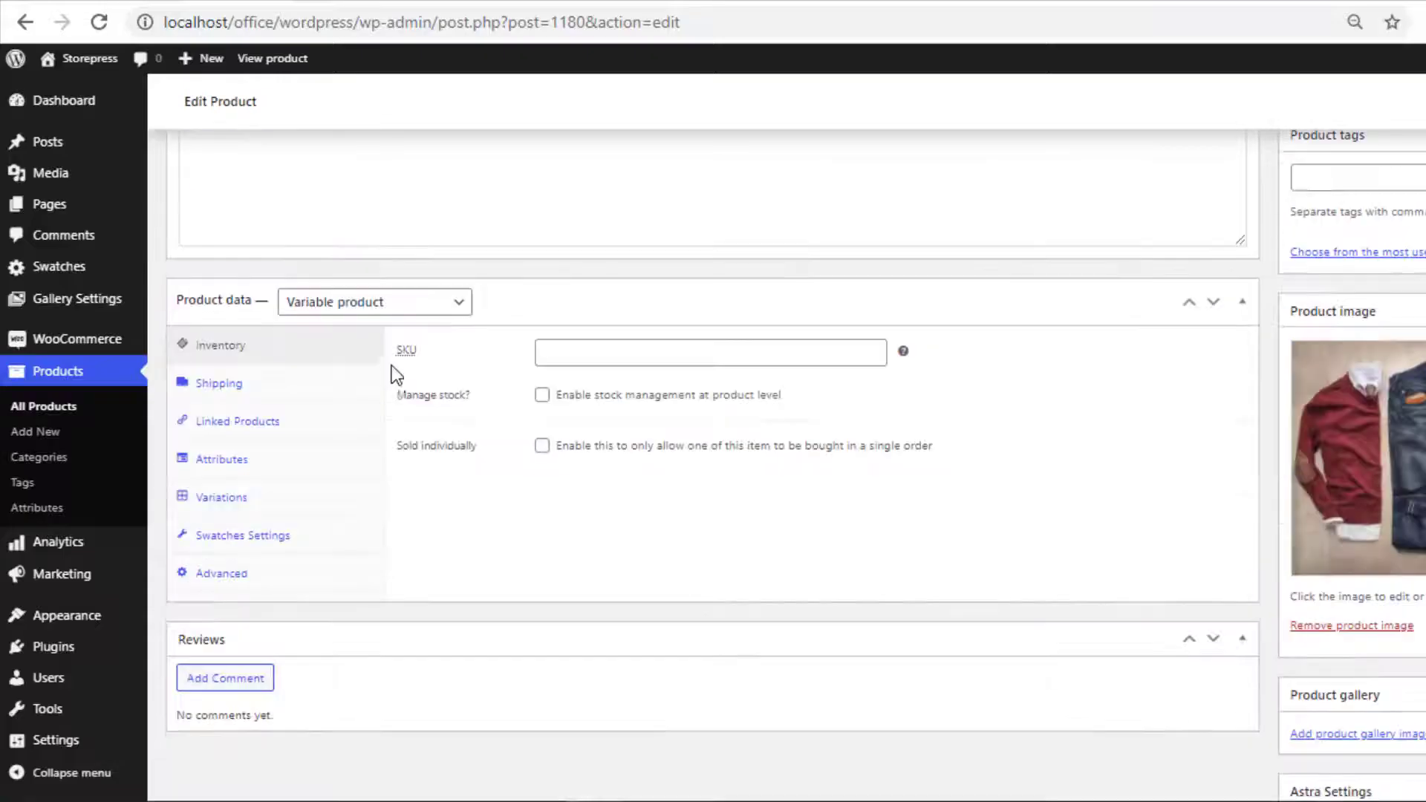
pyautogui.click(236, 272)
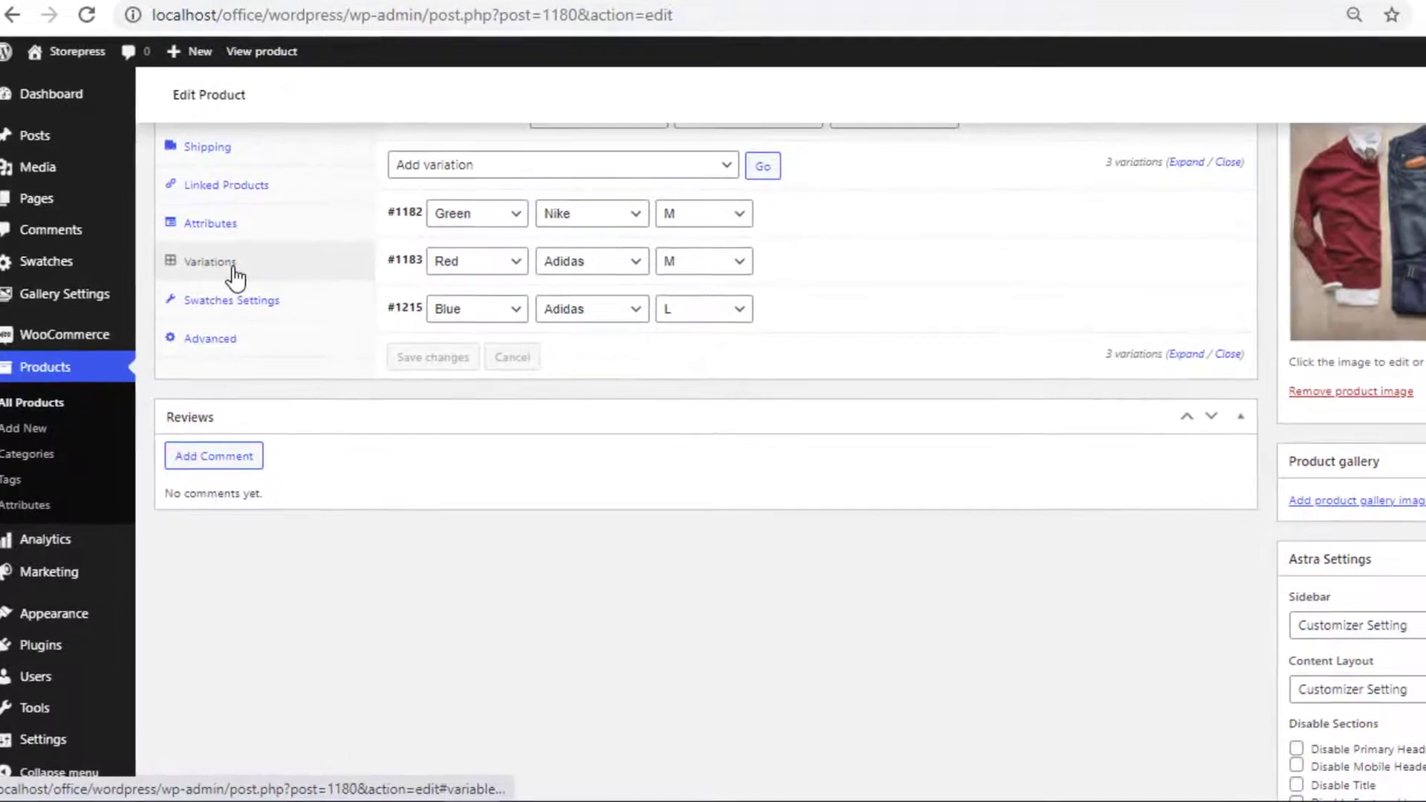
pyautogui.click(1180, 144)
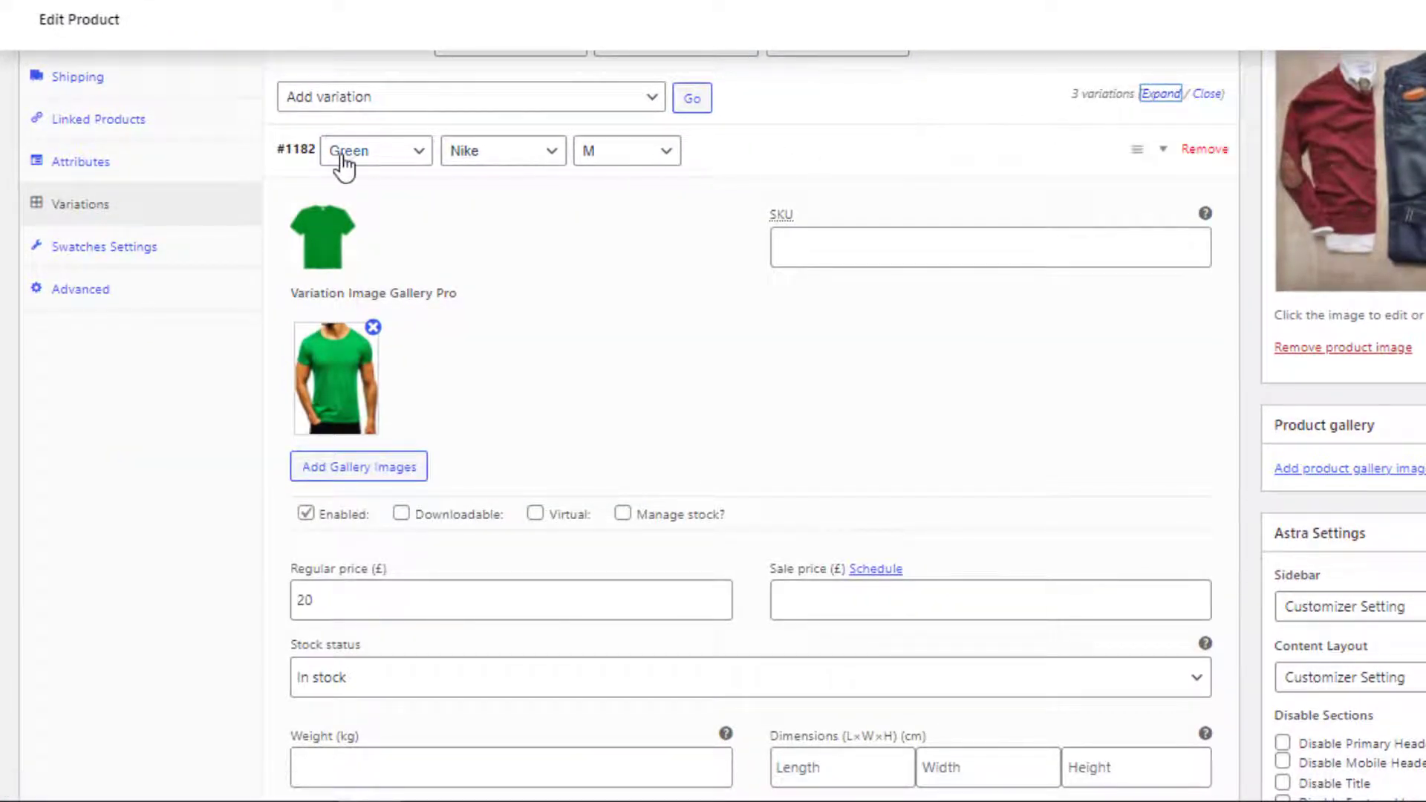
# Step: For the Green, Nike, M variation's gallery, select the green V-neck T-shirt image and attach the How-to-Draw-a-Pant-Shirt-_-Videos-For-Kids-4.mp4 video to it
pyautogui.click(357, 469)
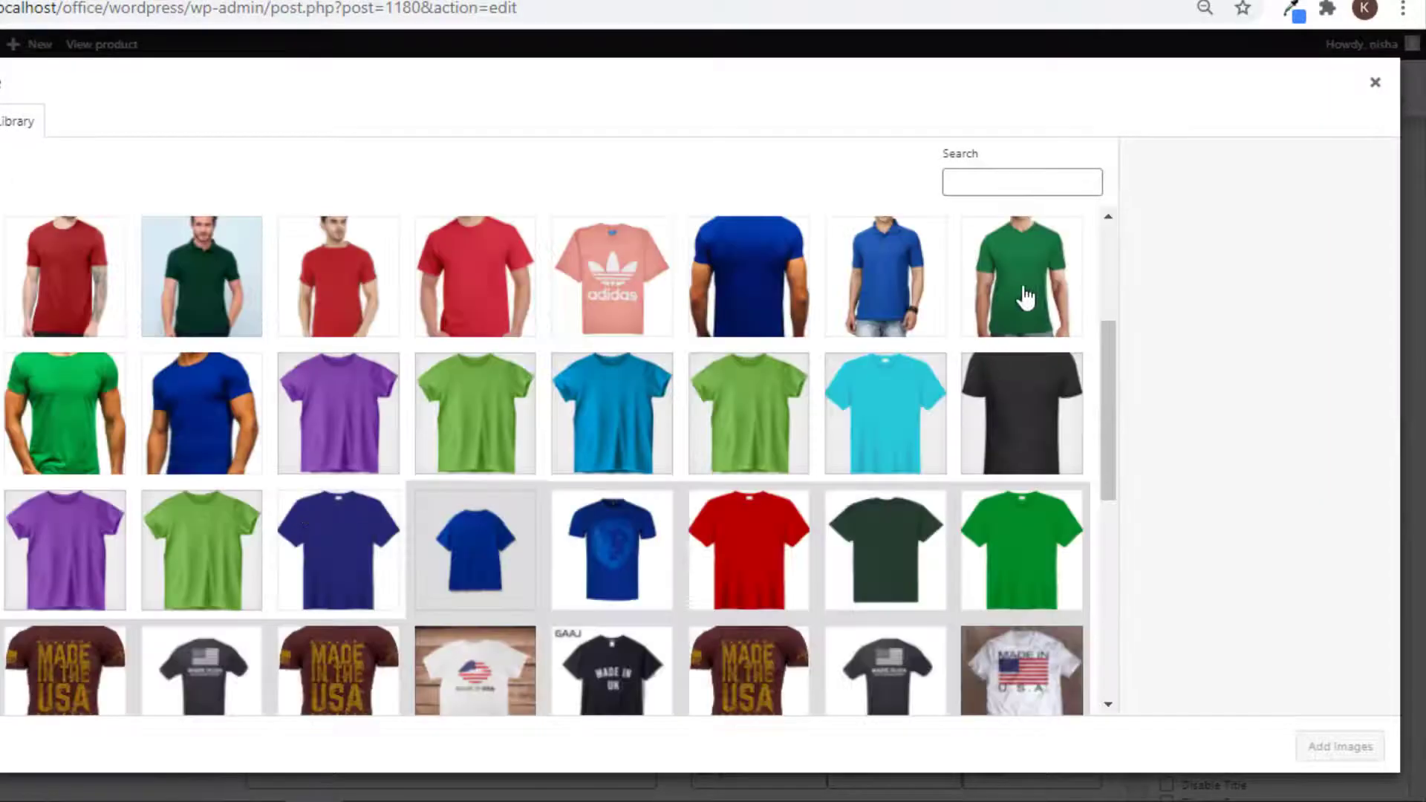
pyautogui.click(1026, 297)
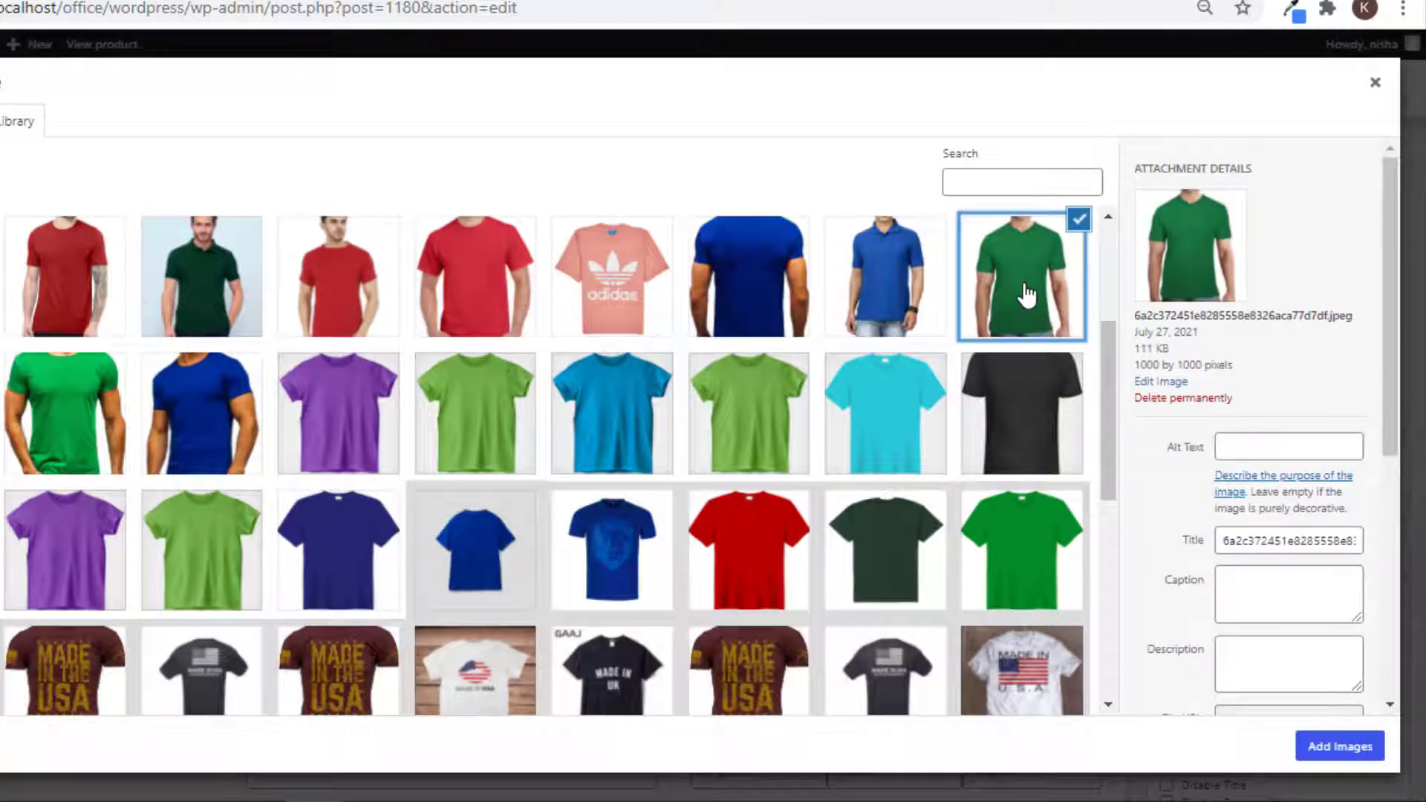
pyautogui.scroll(-6, 1264, 414)
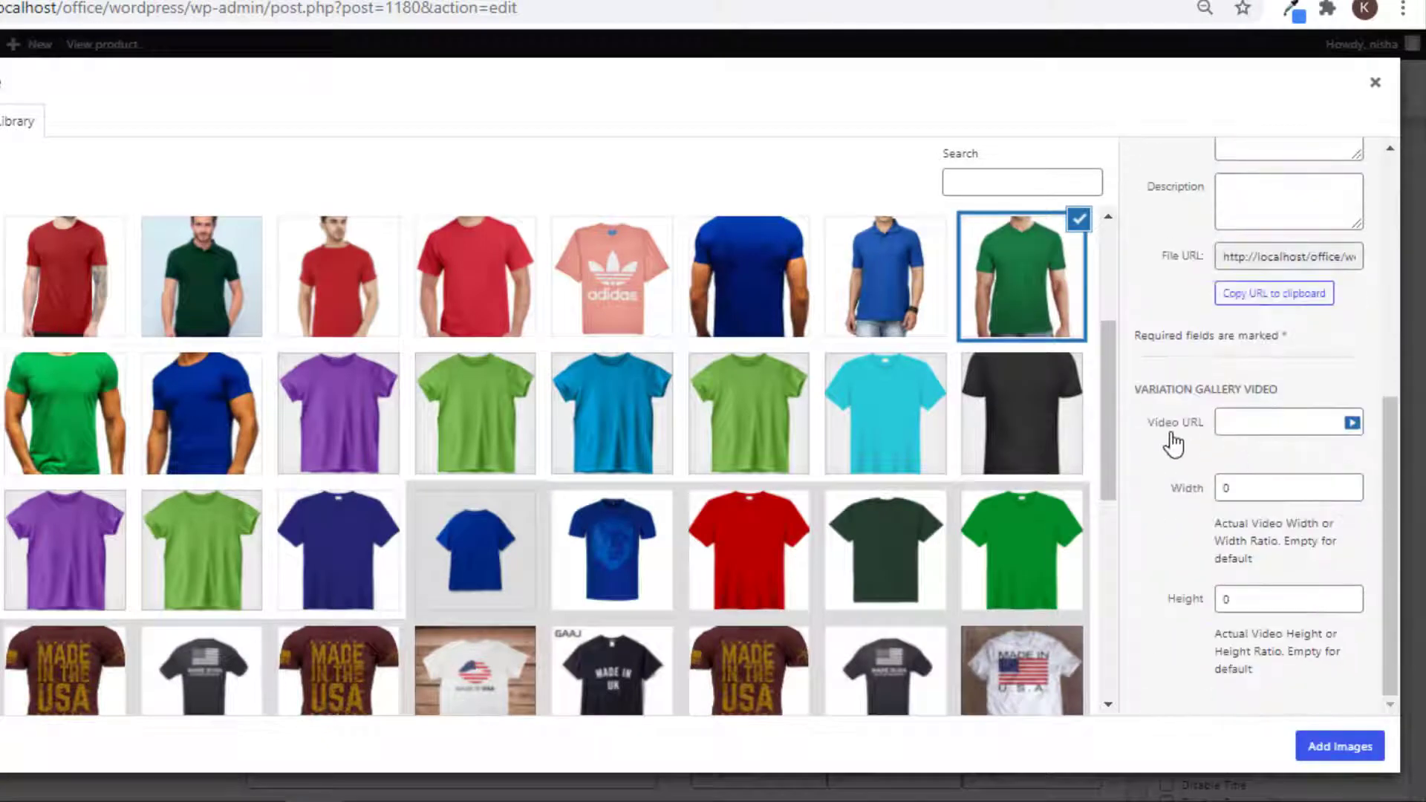
pyautogui.click(1352, 424)
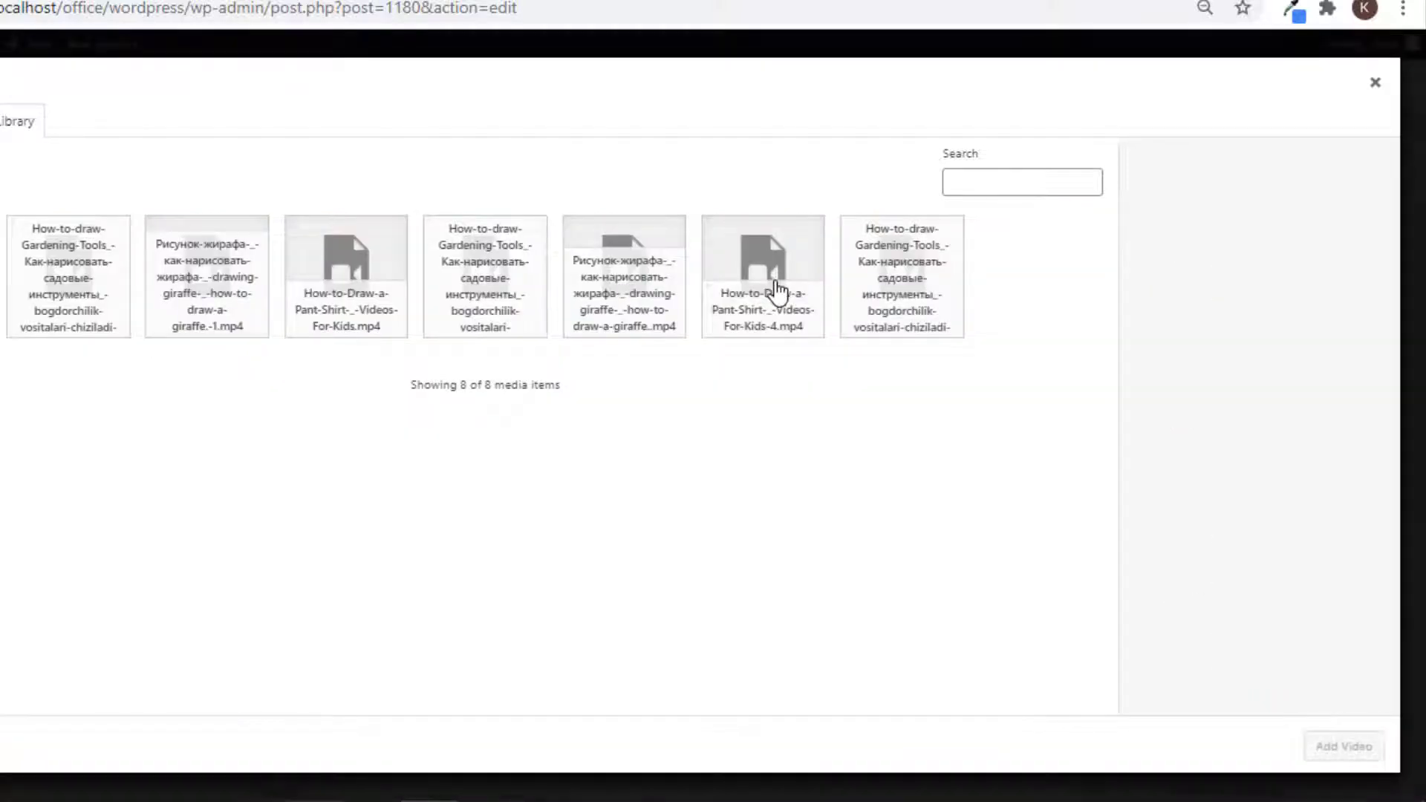
pyautogui.click(778, 292)
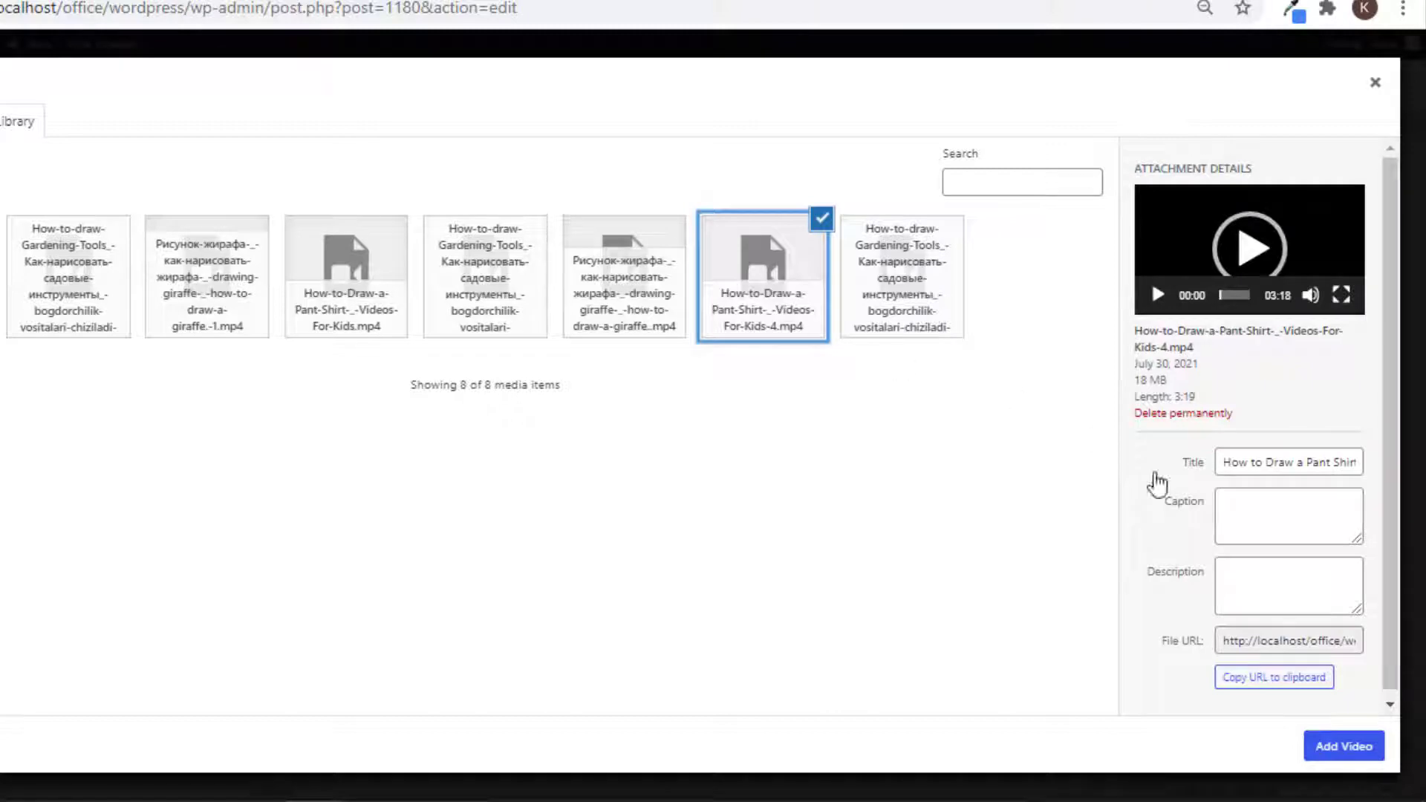
pyautogui.click(1352, 751)
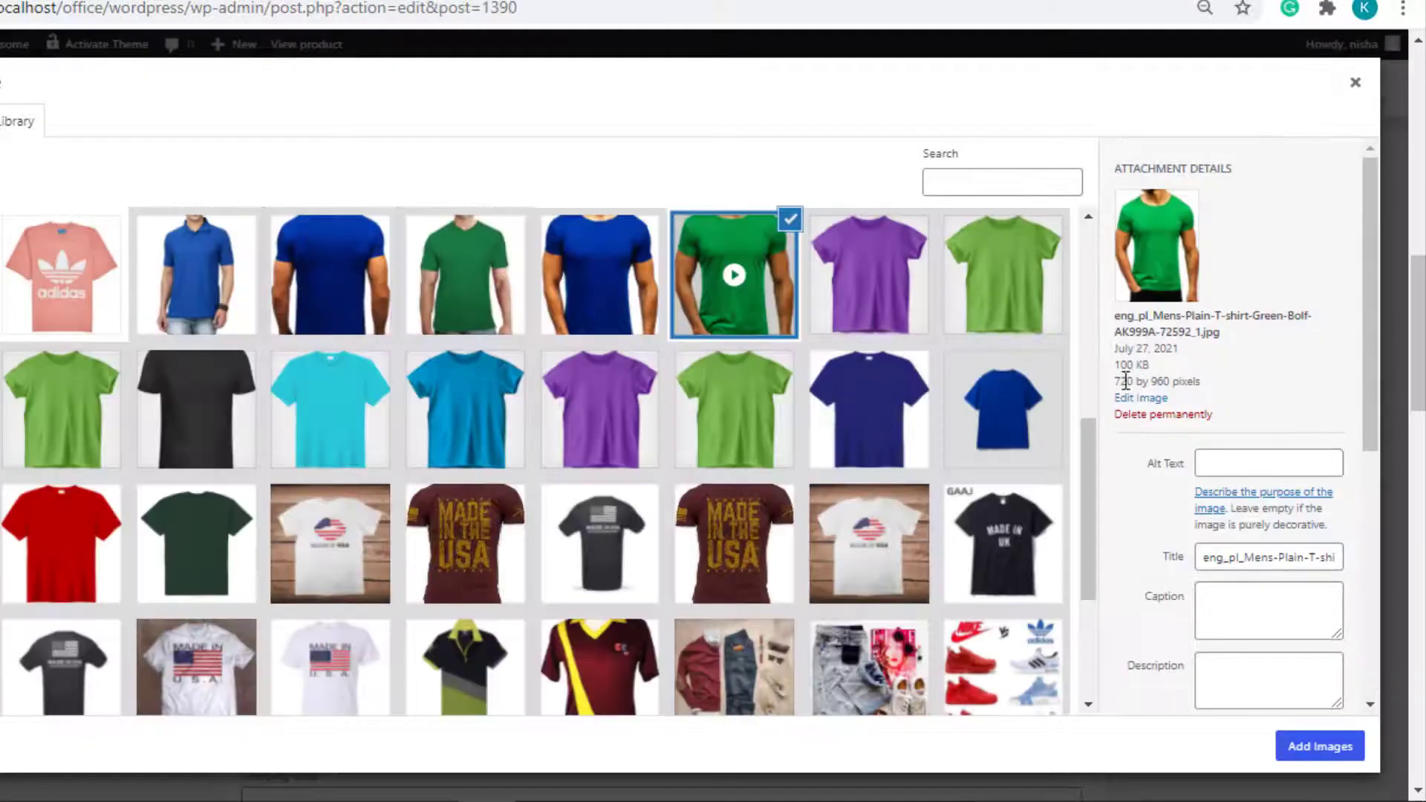
# Step: Add the green T-shirt image with its video to the variation gallery and save the variation changes
pyautogui.scroll(-5, 1126, 382)
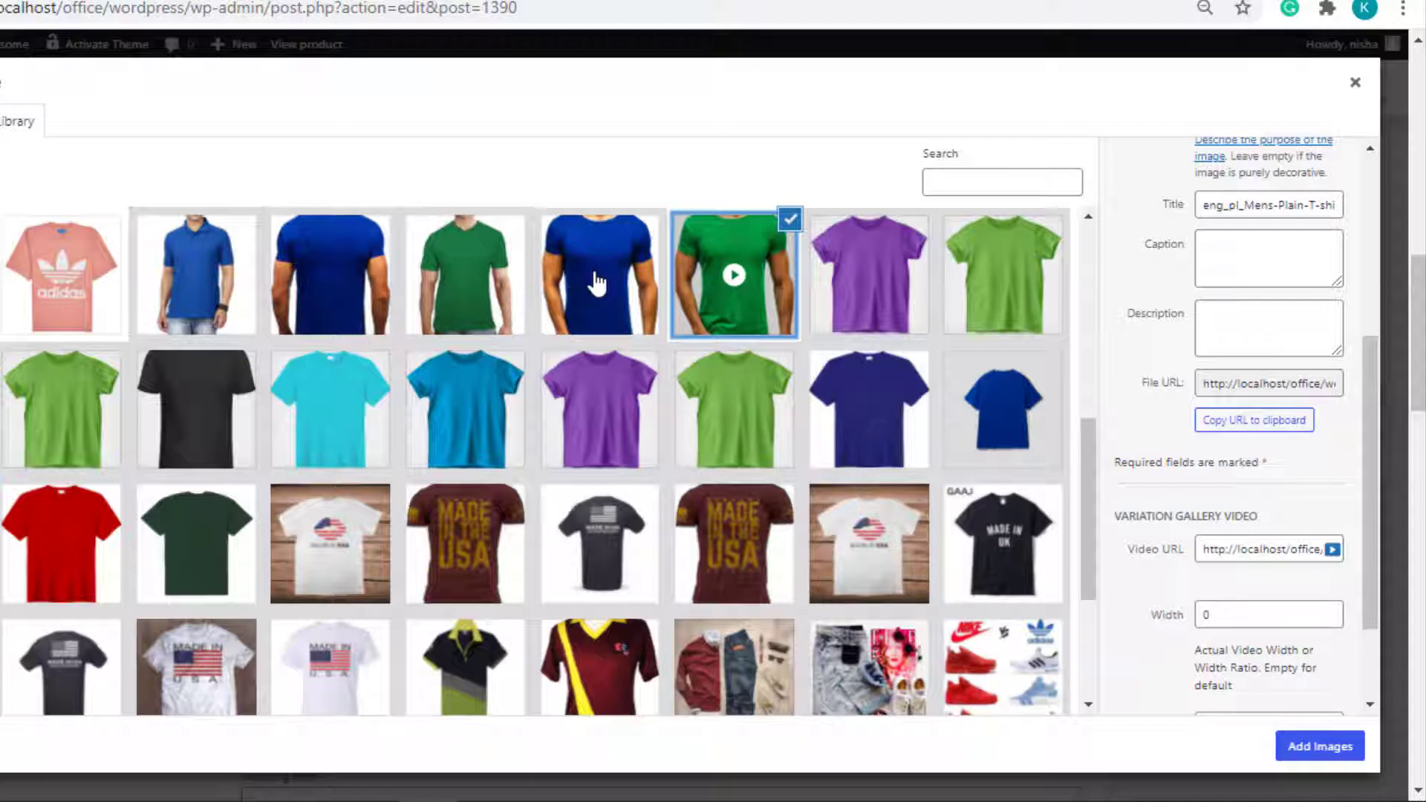
pyautogui.click(1319, 748)
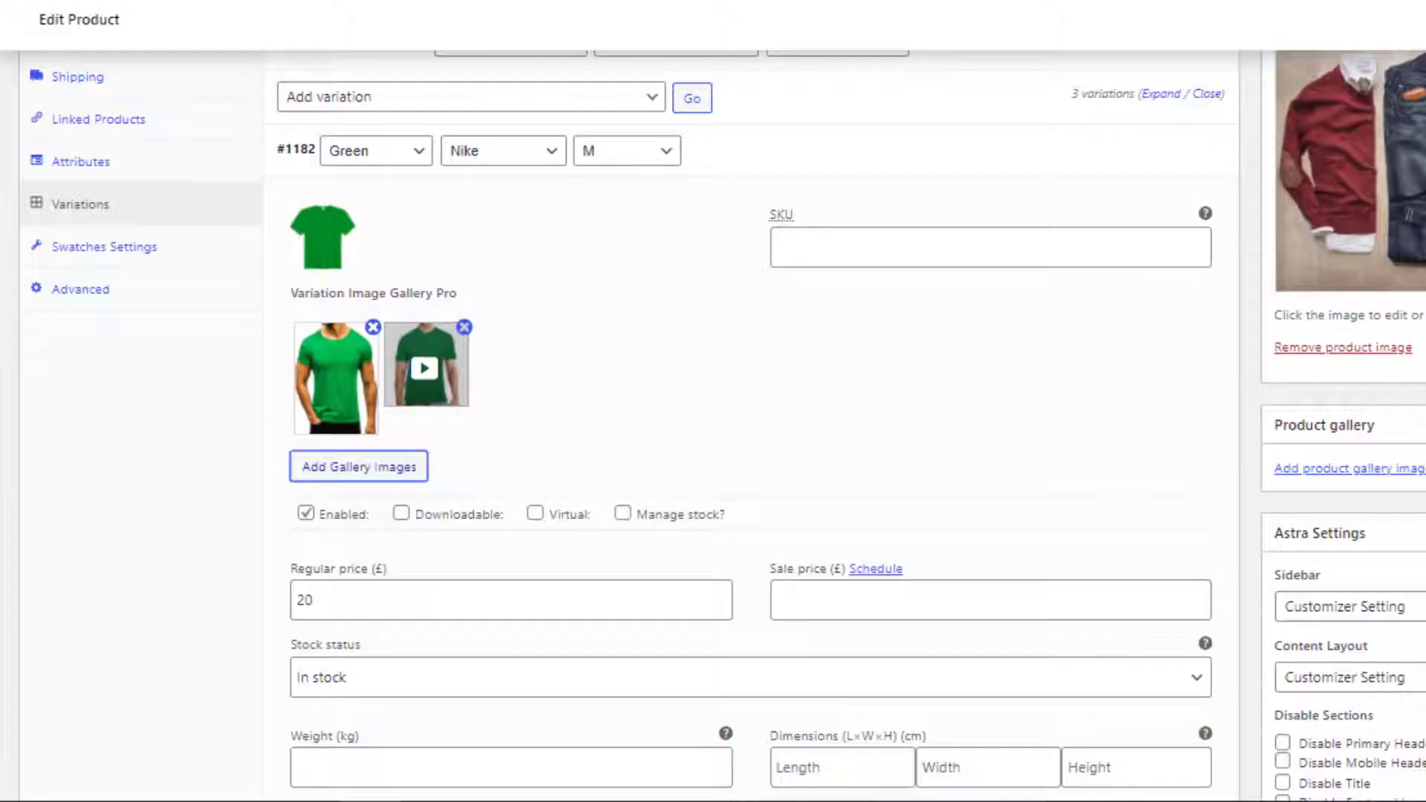
pyautogui.scroll(-10, 713, 694)
pyautogui.click(327, 538)
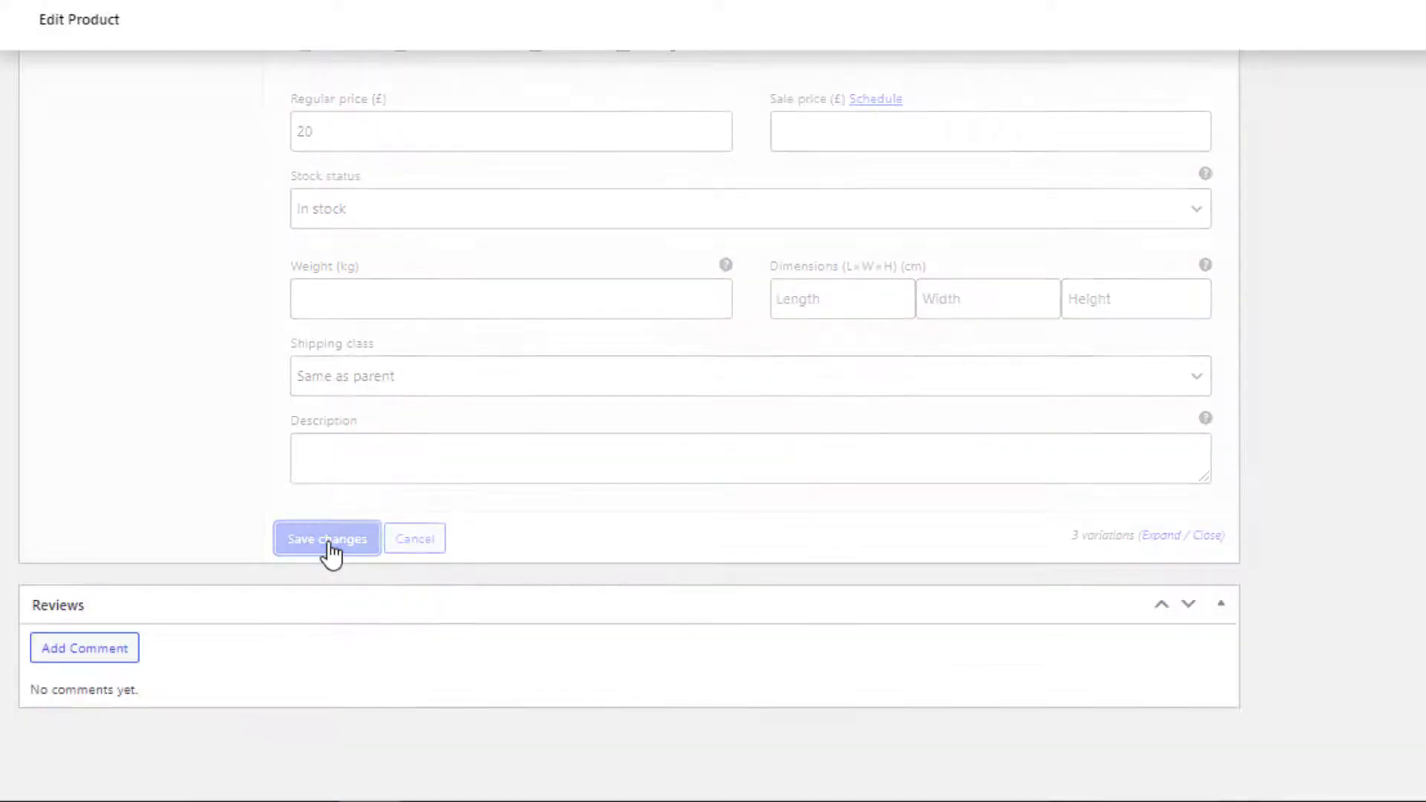
# Step: Open the Variable Product shop page from its permalink and choose the Green, Nike, M variation
pyautogui.scroll(15, 327, 542)
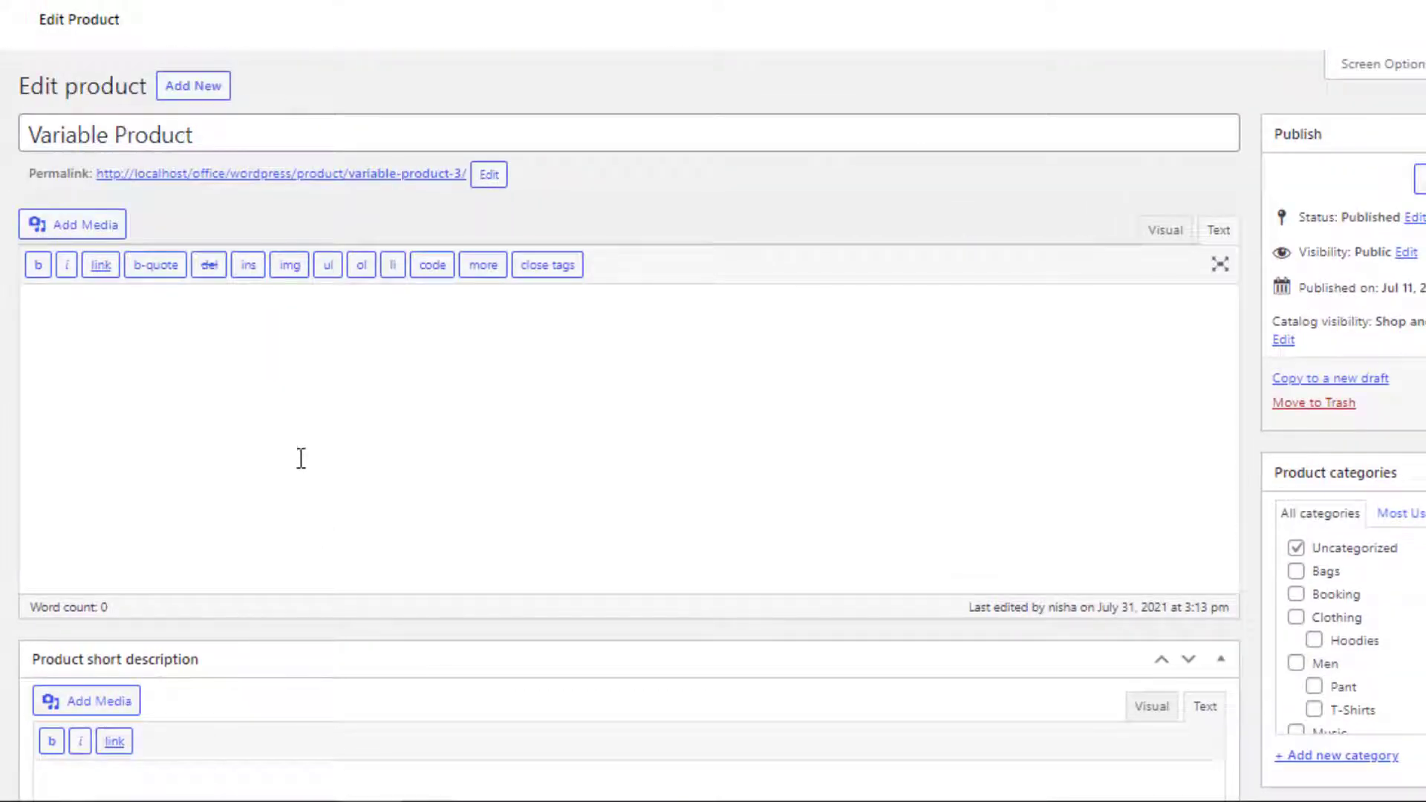
pyautogui.click(354, 175)
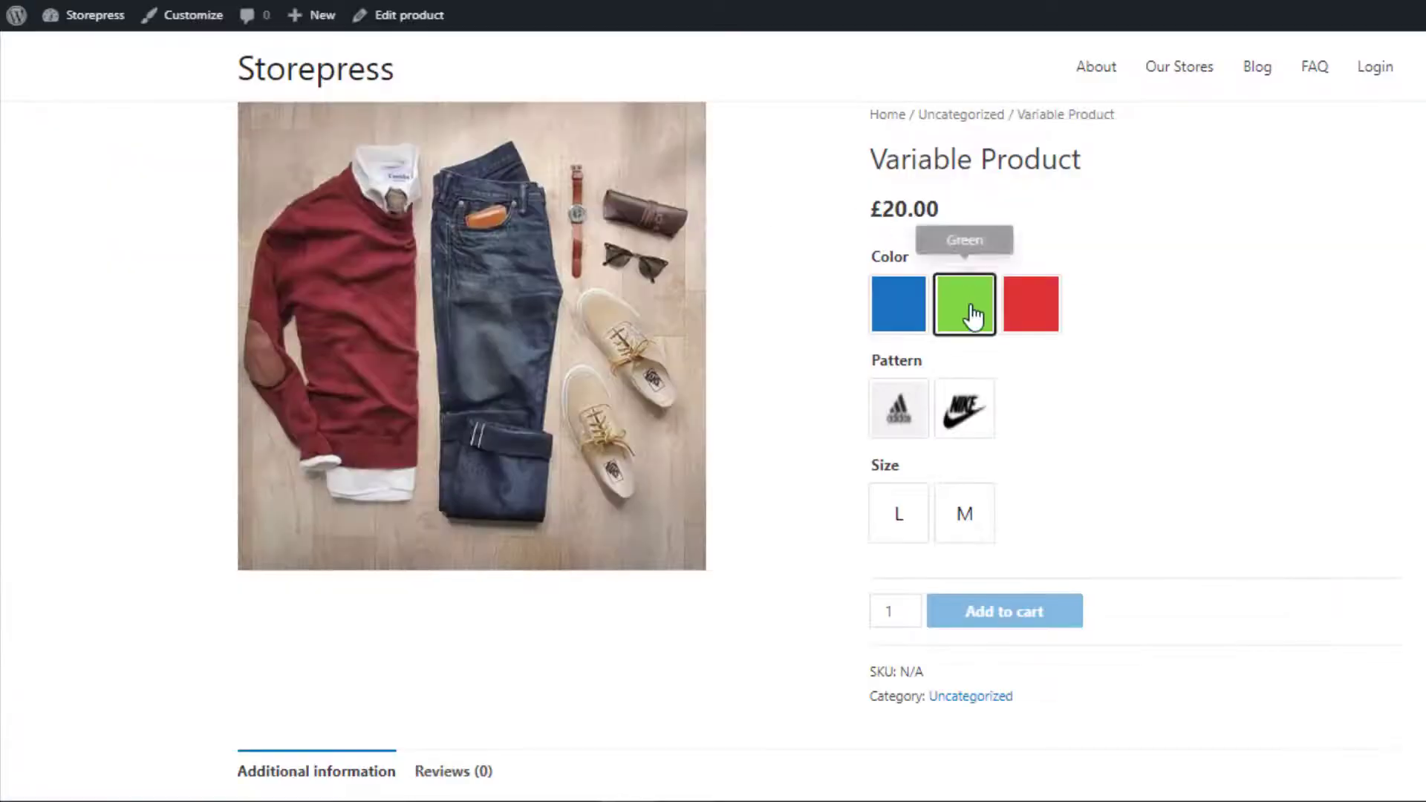
pyautogui.click(964, 316)
pyautogui.click(968, 424)
pyautogui.click(973, 524)
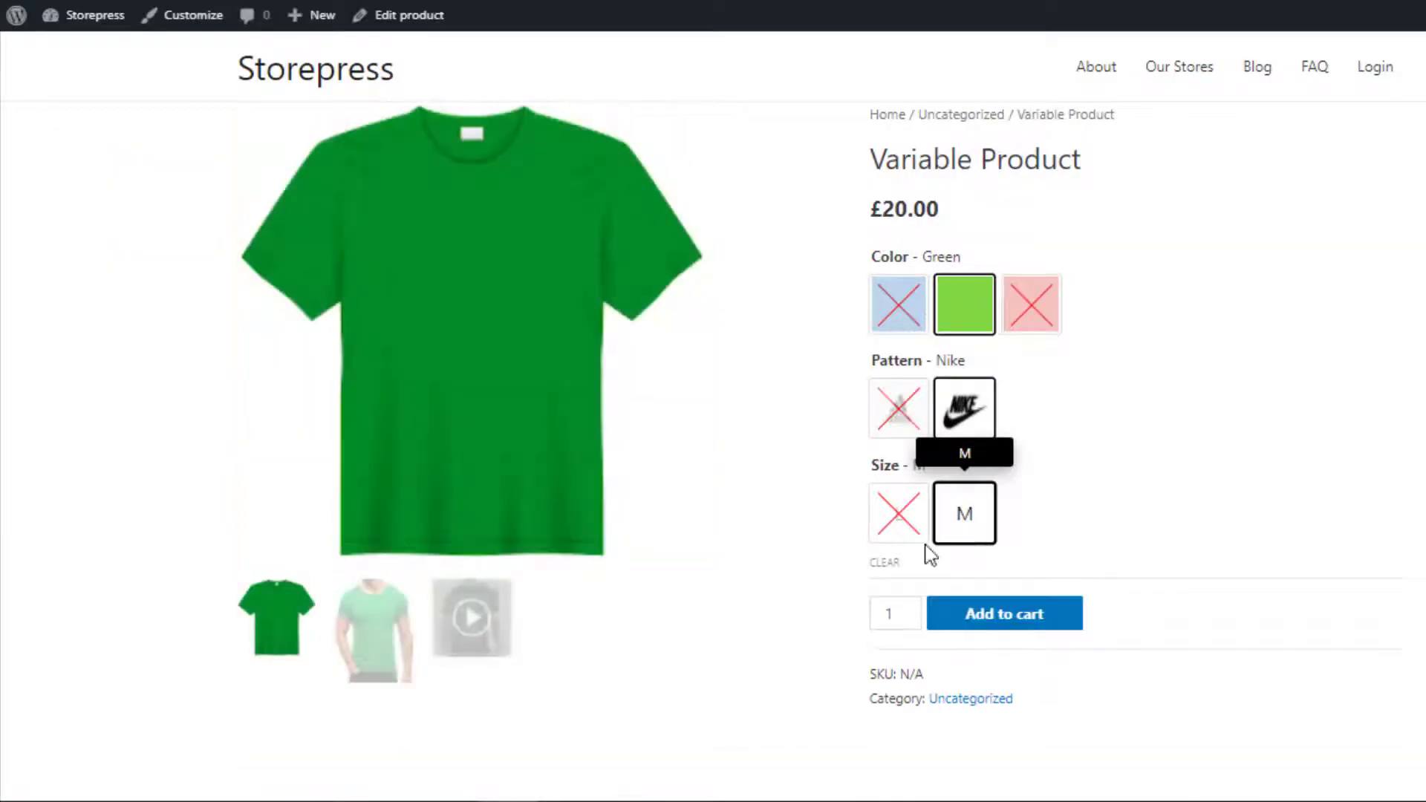
# Step: Play the variation's gallery video, view it full screen, return to the product page and pause it
pyautogui.click(462, 635)
pyautogui.click(261, 523)
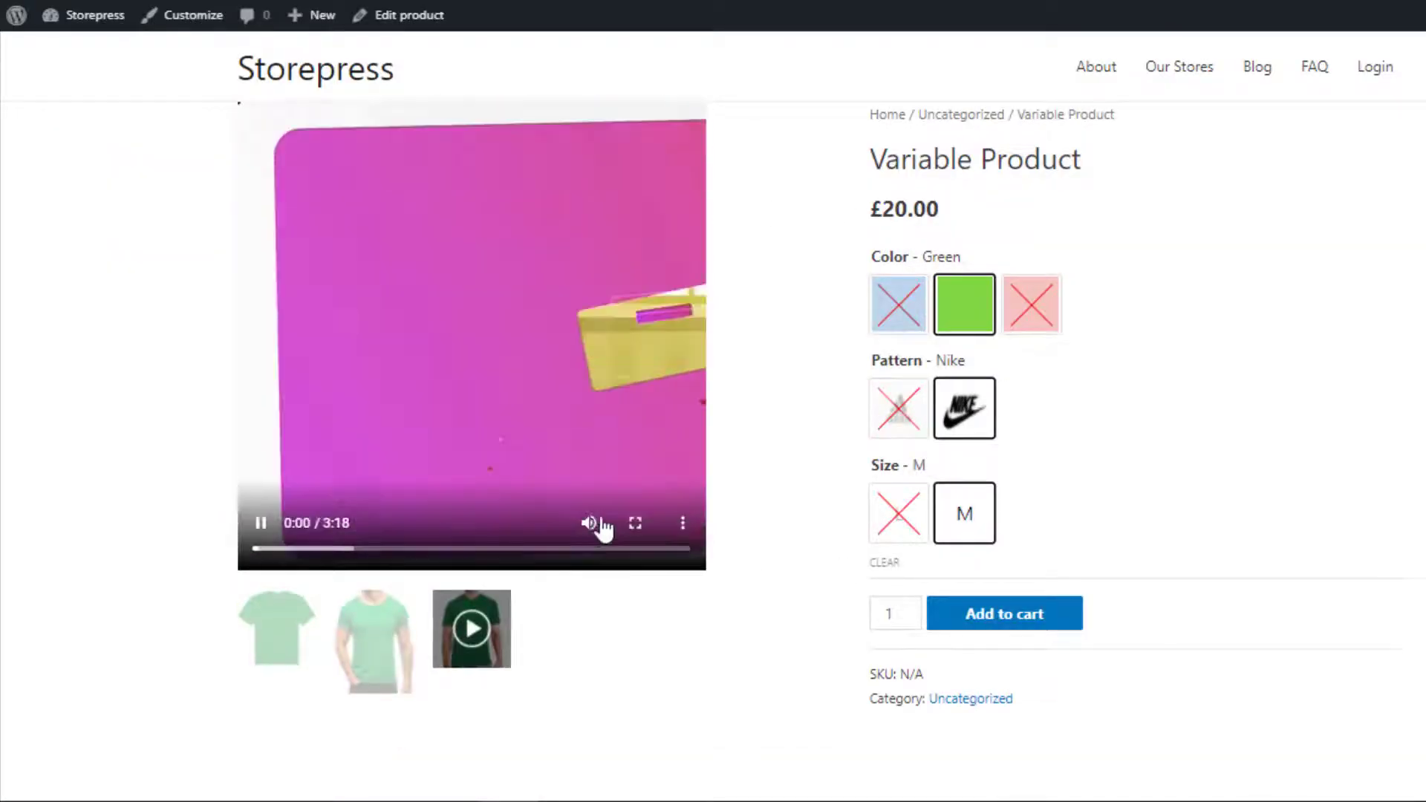
pyautogui.click(635, 523)
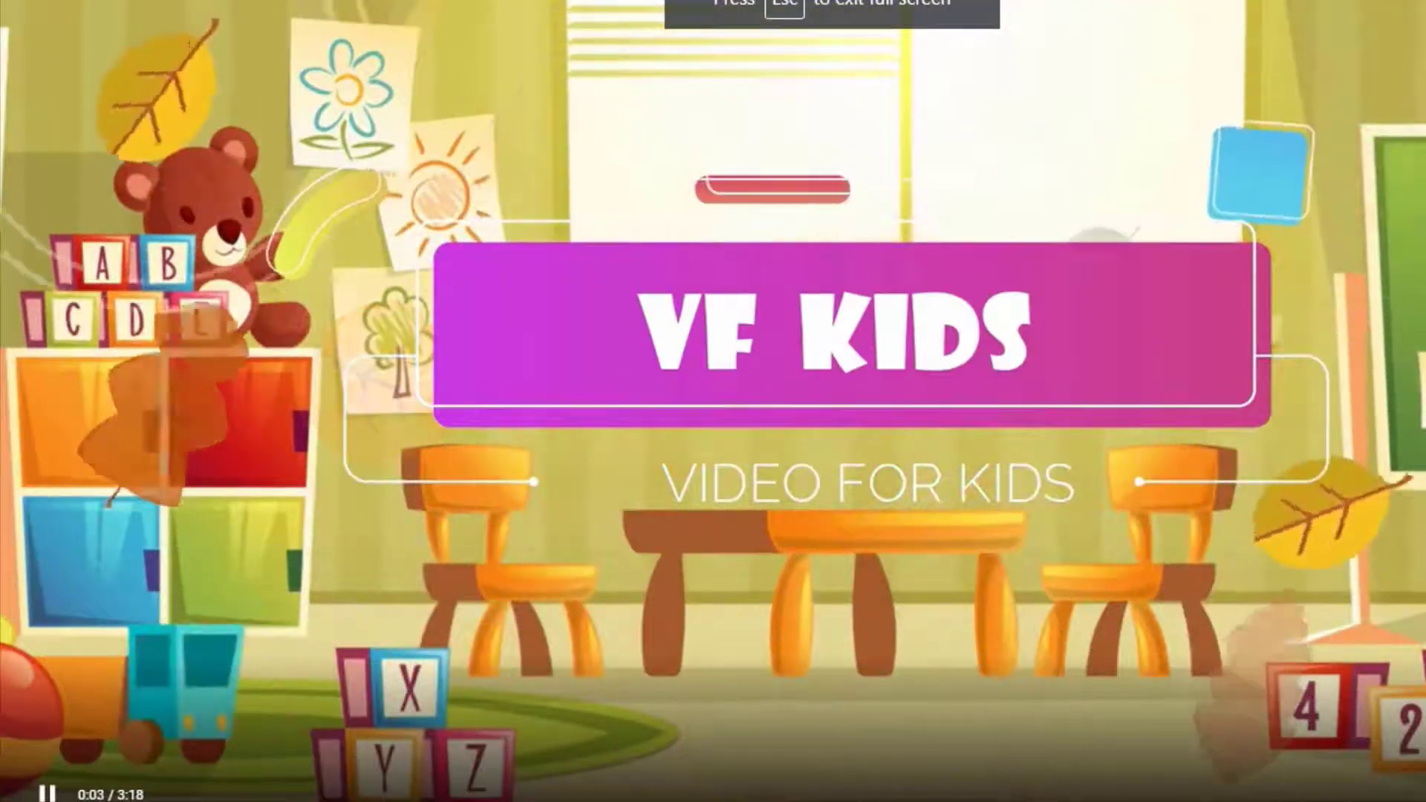
pyautogui.press('Escape')
pyautogui.click(300, 534)
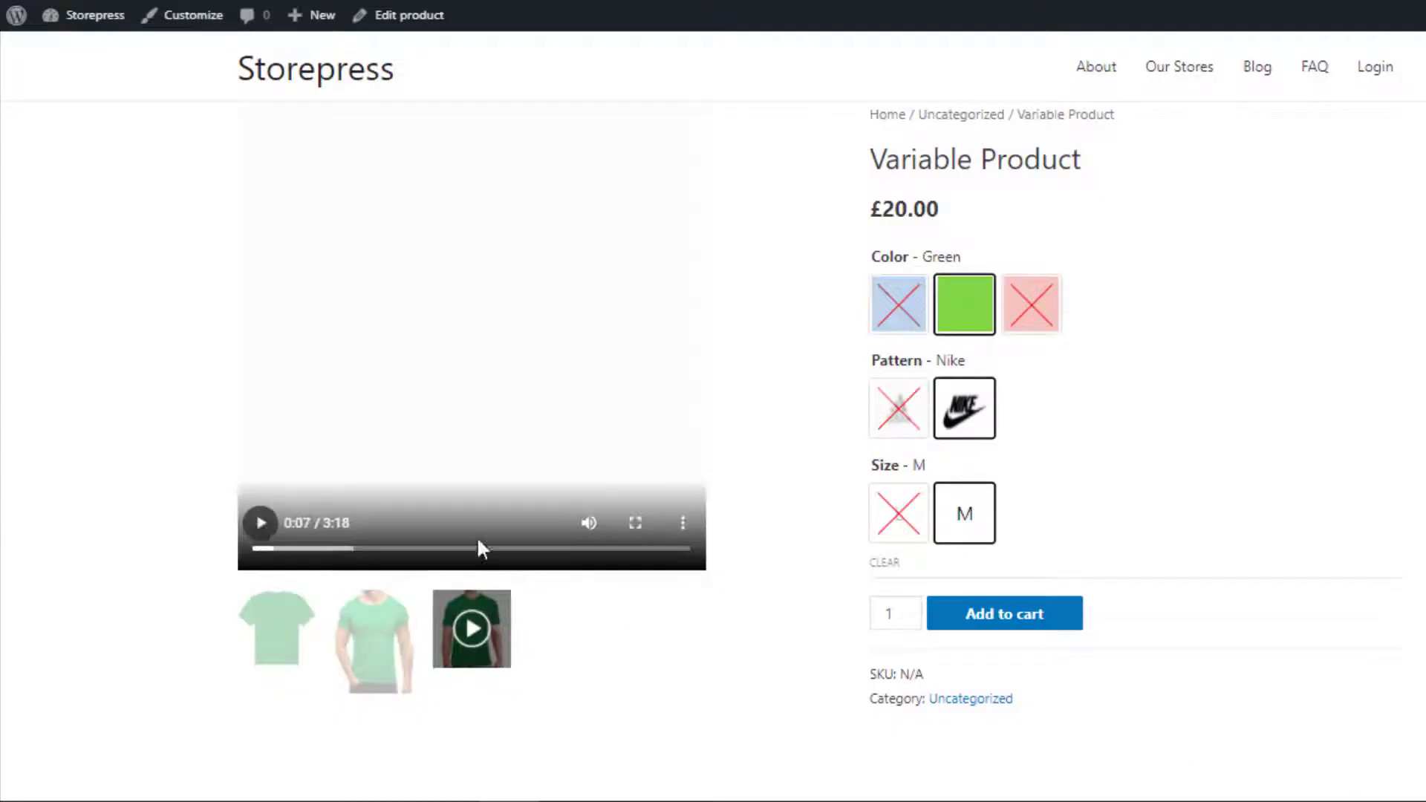
# Step: Clear the selection, choose the Red, Adidas, M variation and view its second gallery image
pyautogui.click(885, 564)
pyautogui.click(1043, 323)
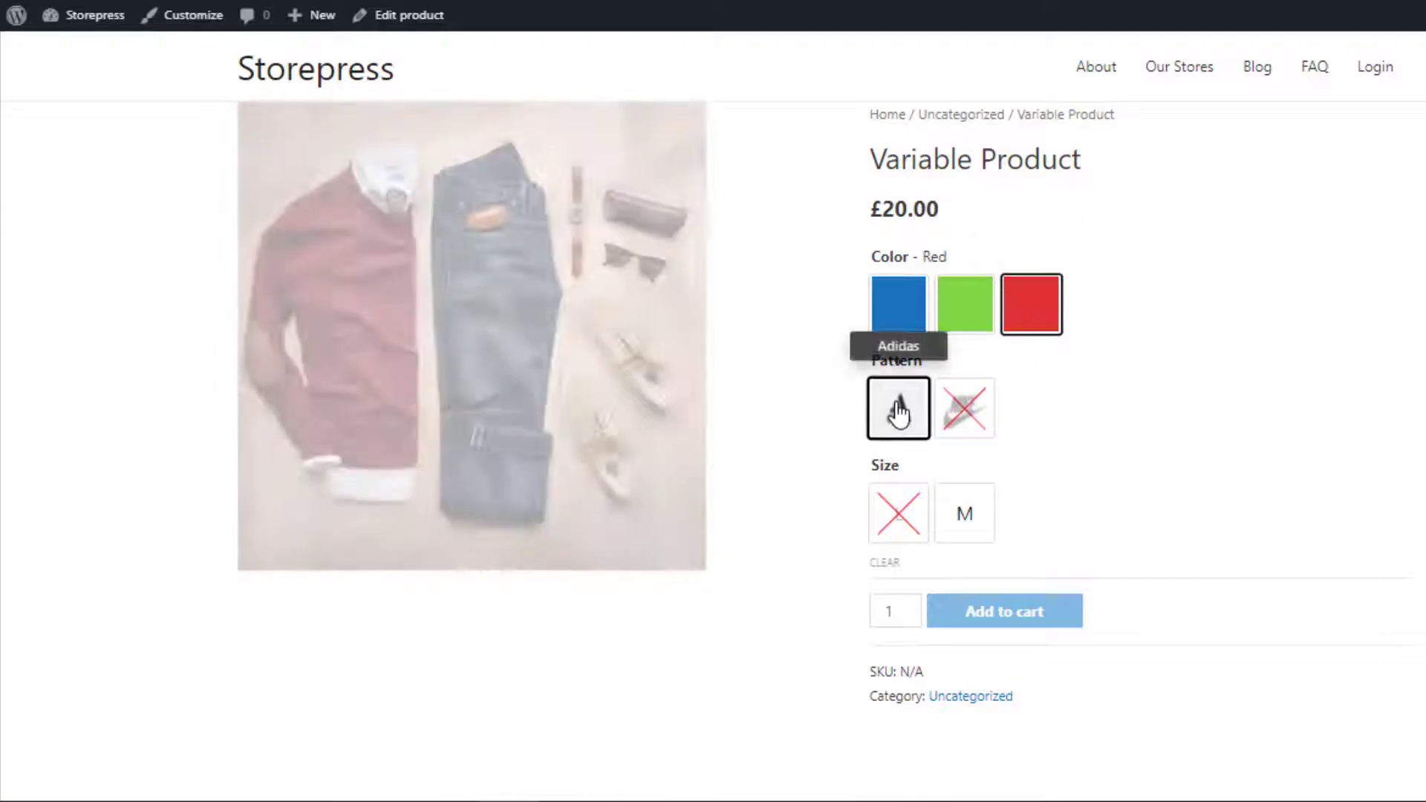
pyautogui.click(900, 409)
pyautogui.click(963, 519)
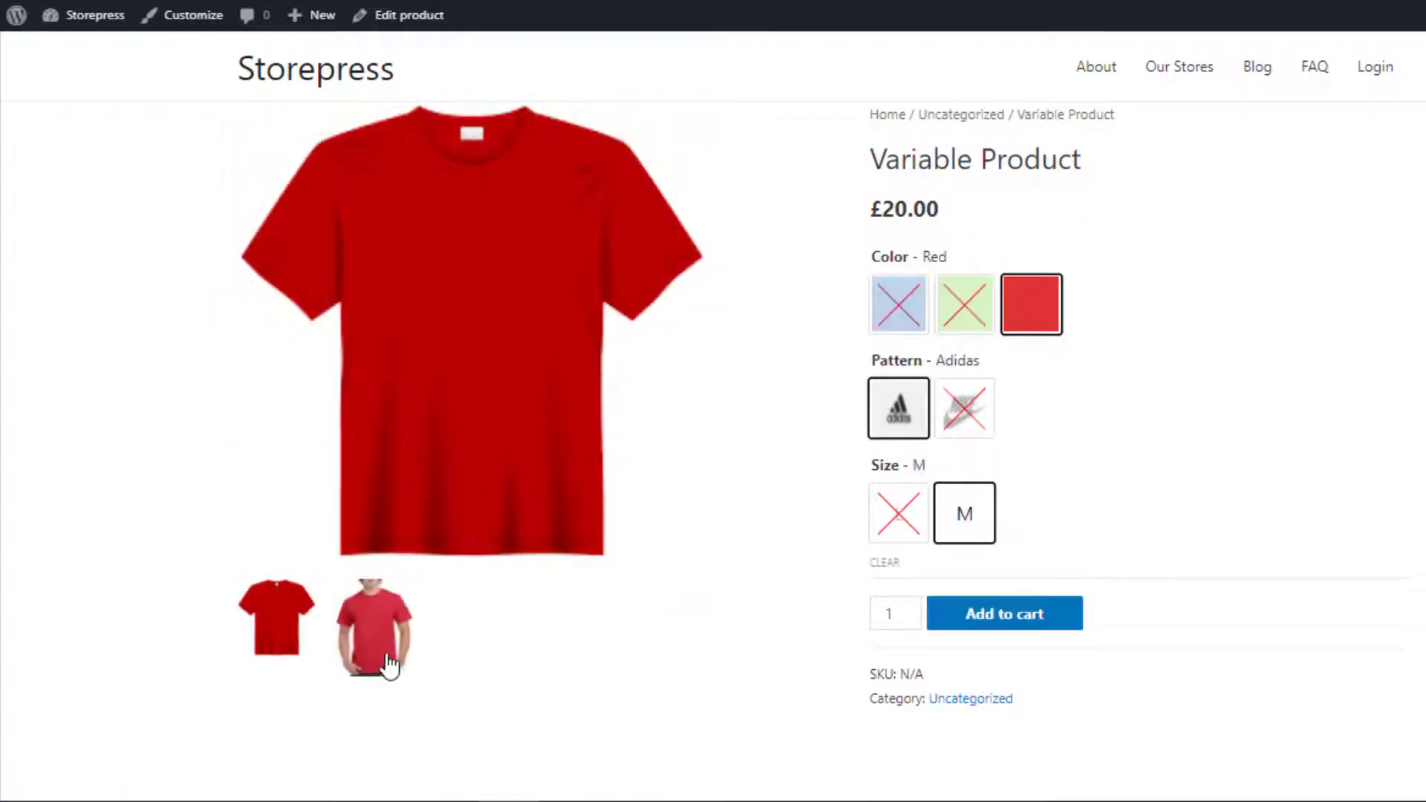
pyautogui.click(383, 664)
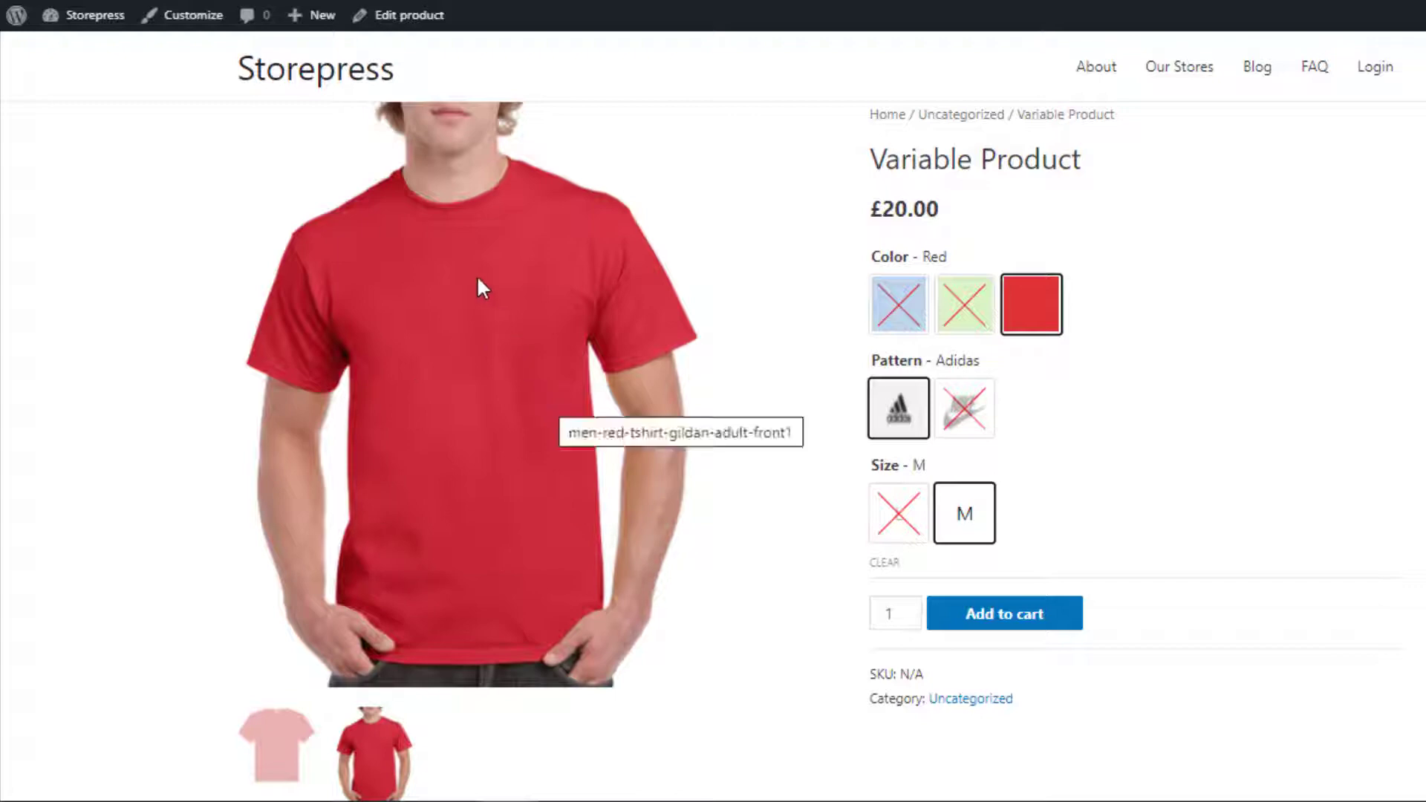
# Step: Return to editing Variable Product and show the list of its variations
pyautogui.click(401, 30)
pyautogui.scroll(-10, 188, 490)
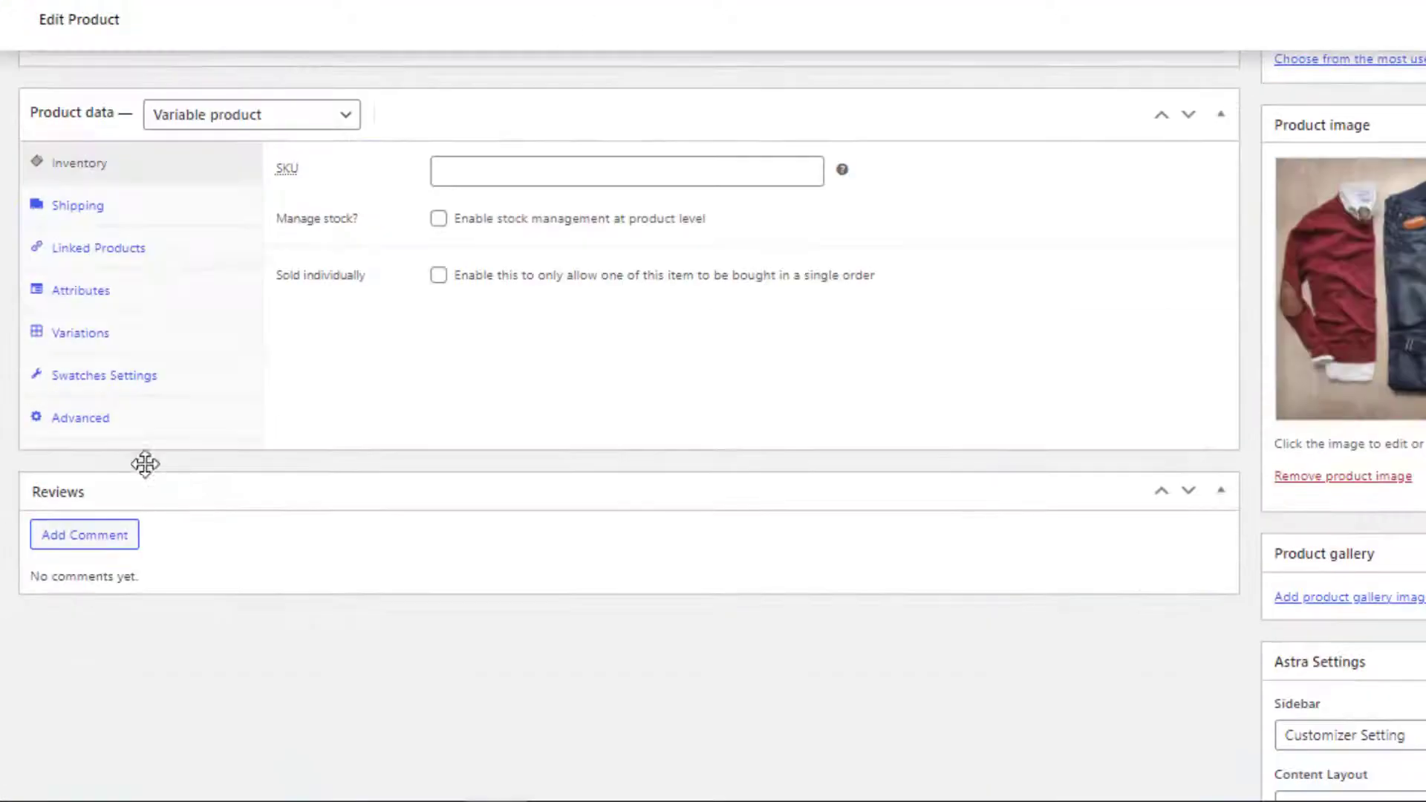
pyautogui.click(99, 344)
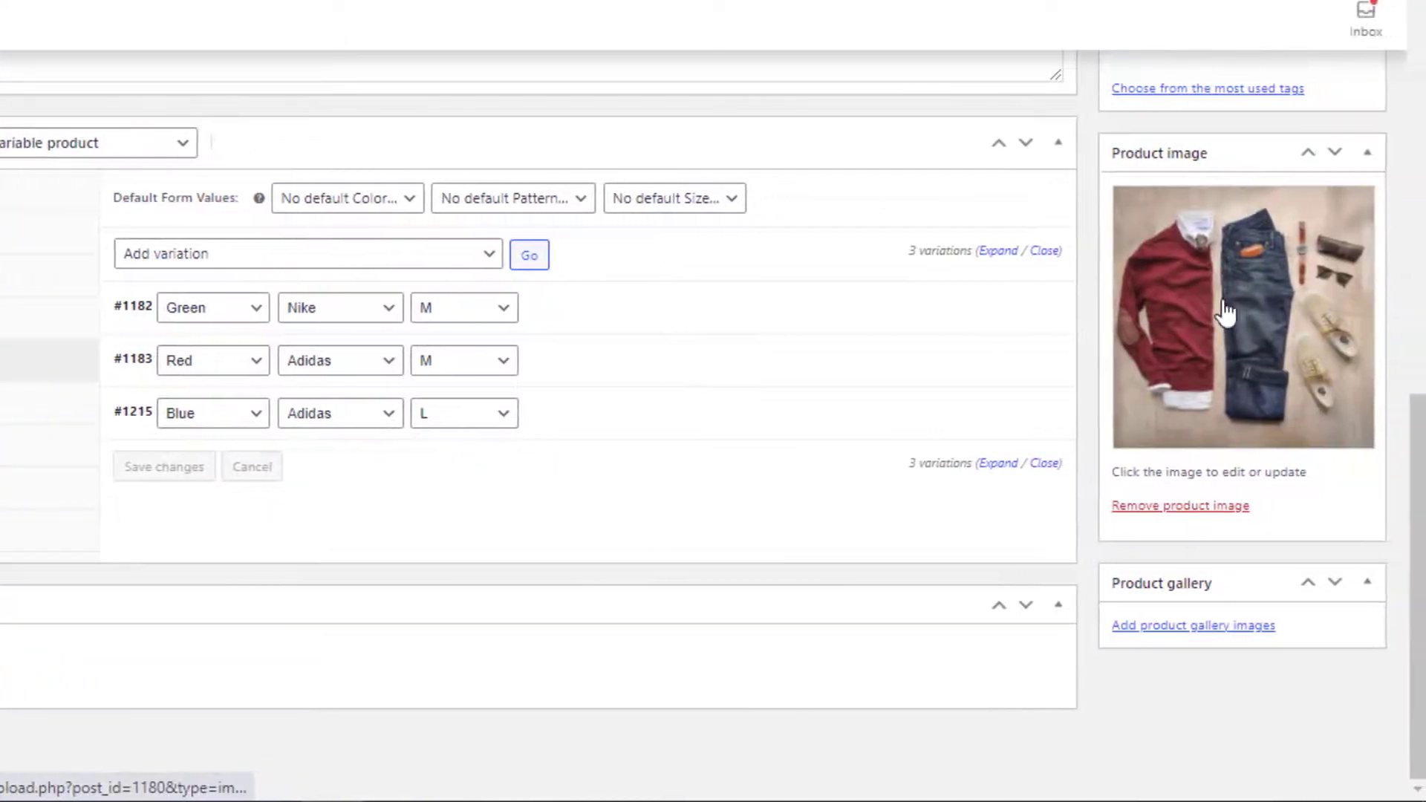
# Step: Attach the How-to-Draw-a-Pant-Shirt-_-Videos-For-Kids-4.mp4 video to the main product image and set it as the product image
pyautogui.click(1207, 330)
pyautogui.scroll(-5, 1247, 363)
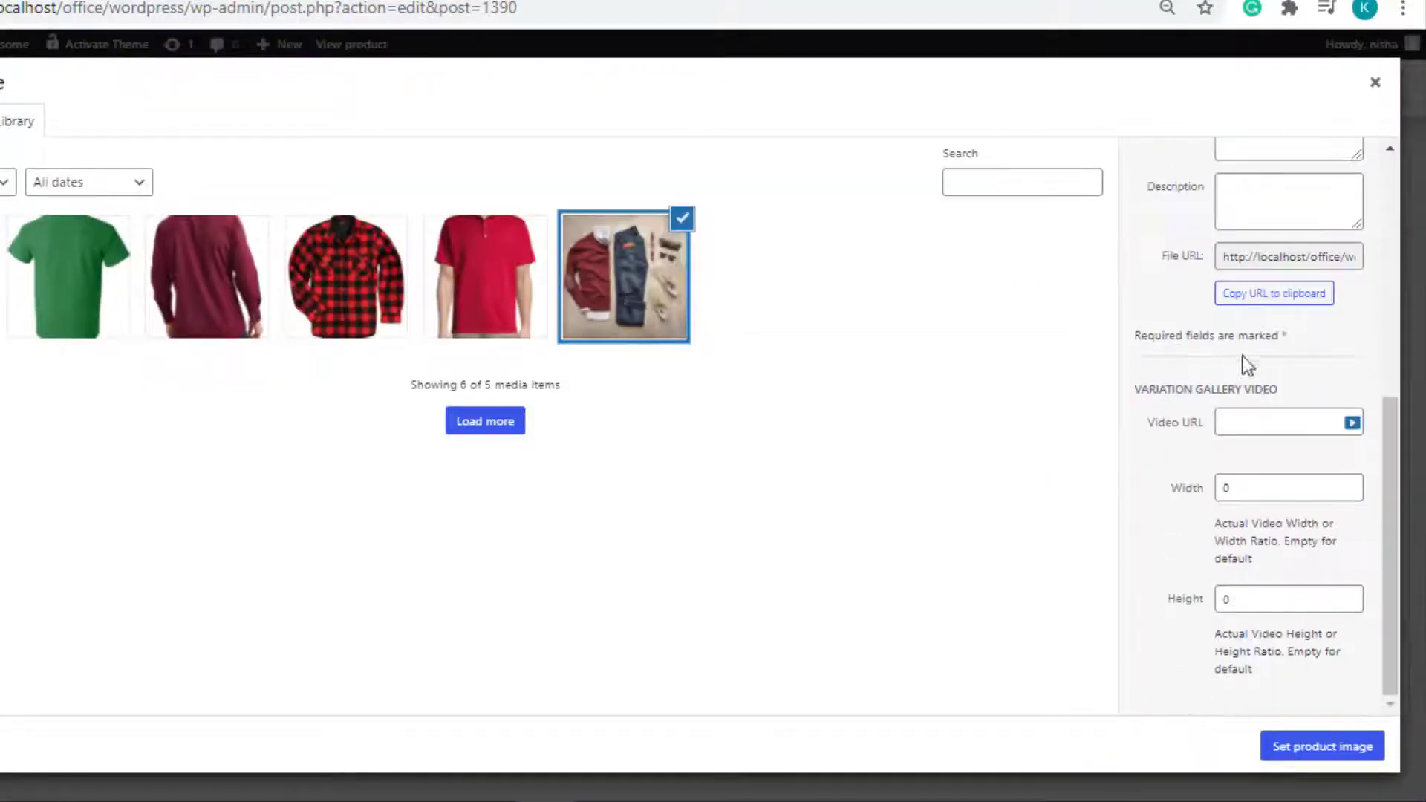
pyautogui.click(1352, 423)
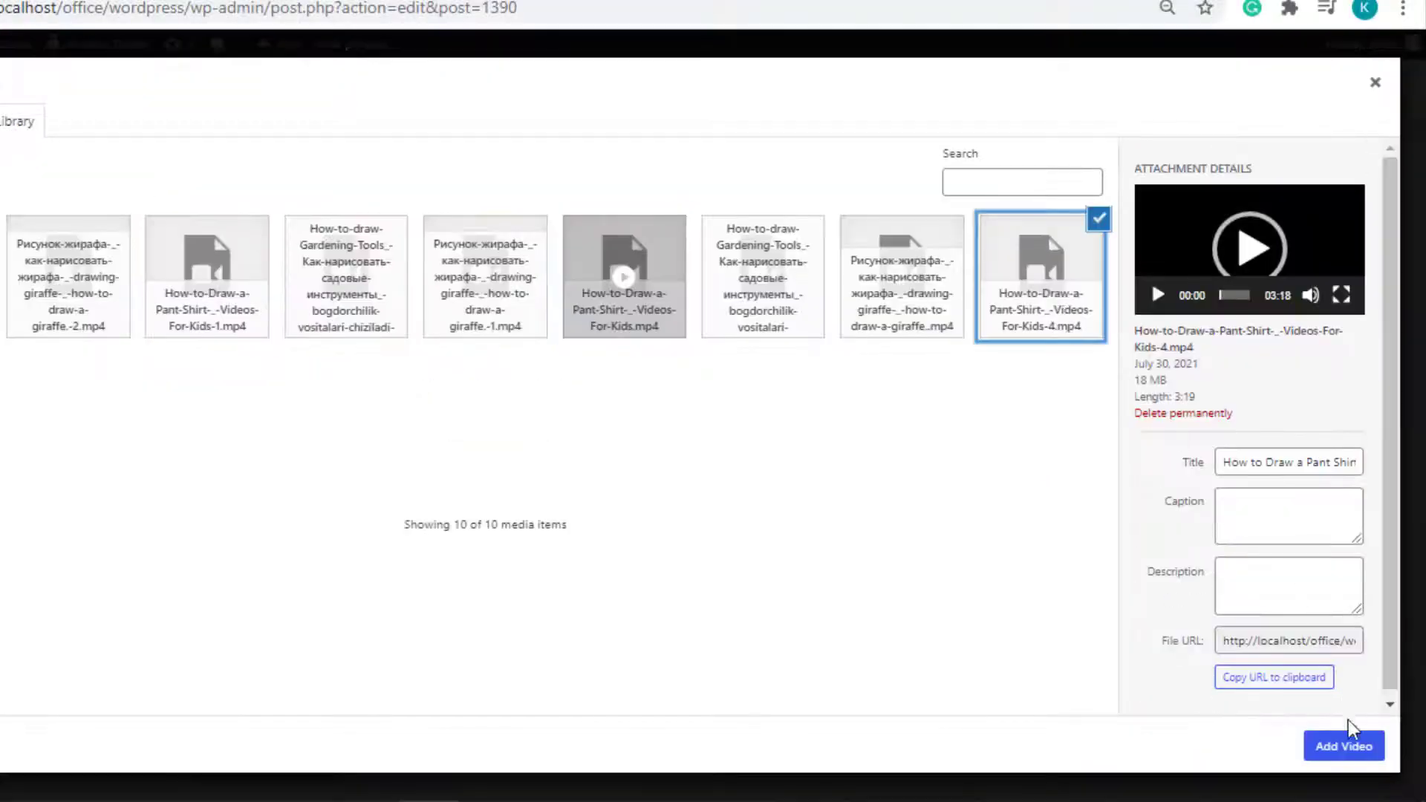
pyautogui.click(1351, 745)
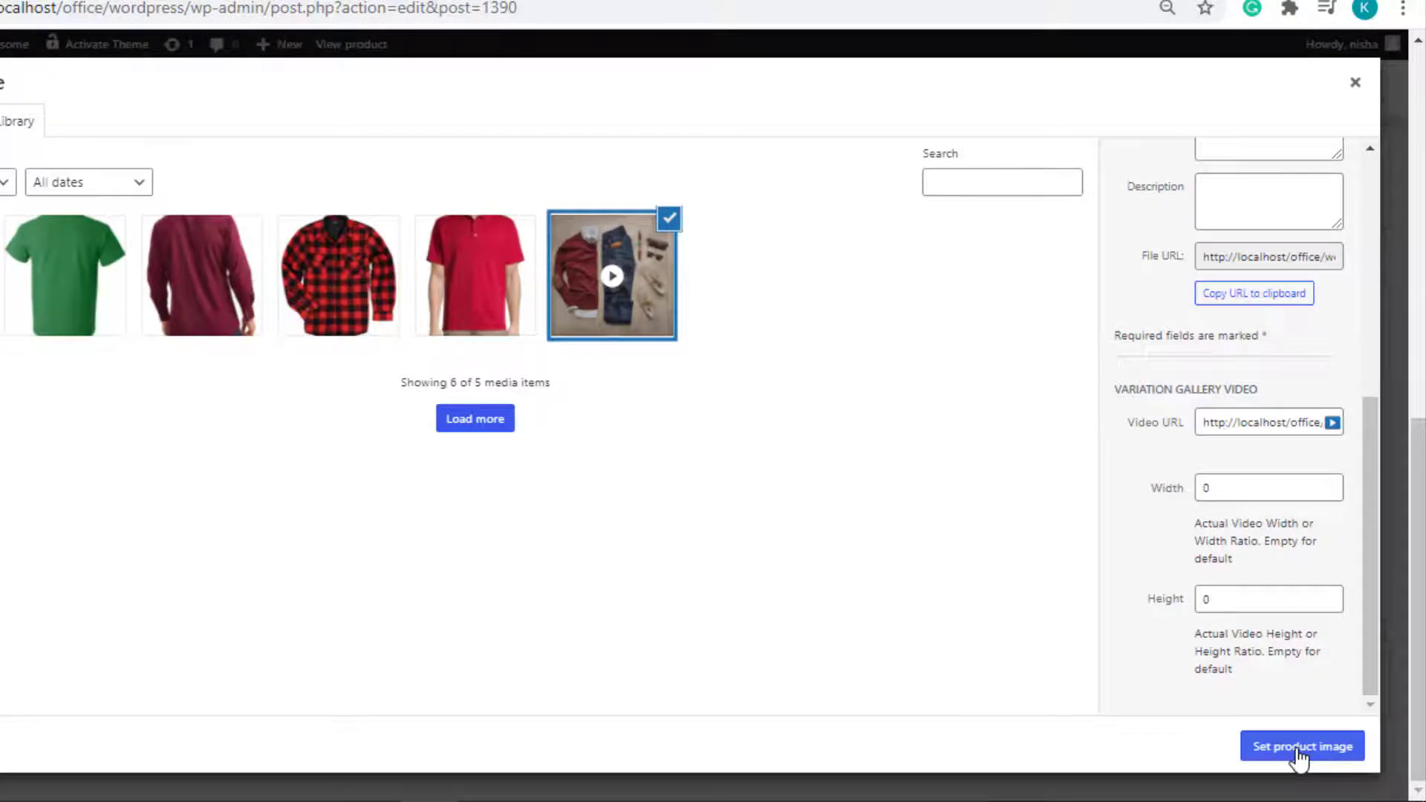
pyautogui.click(1299, 758)
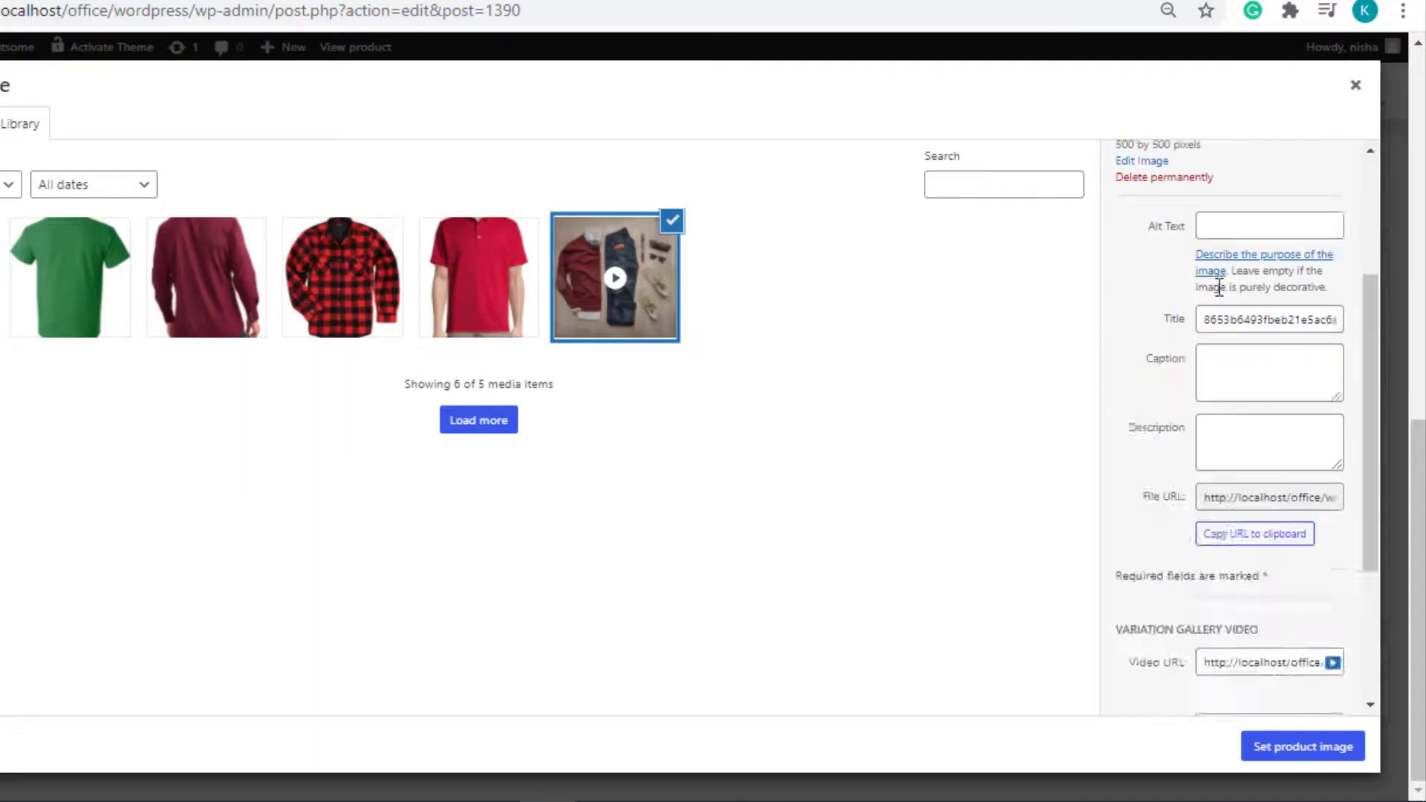
# Step: Remove the video from the main product image by clearing its Video URL
pyautogui.scroll(-3, 1241, 478)
pyautogui.tripleClick(1315, 423)
pyautogui.press('Delete')
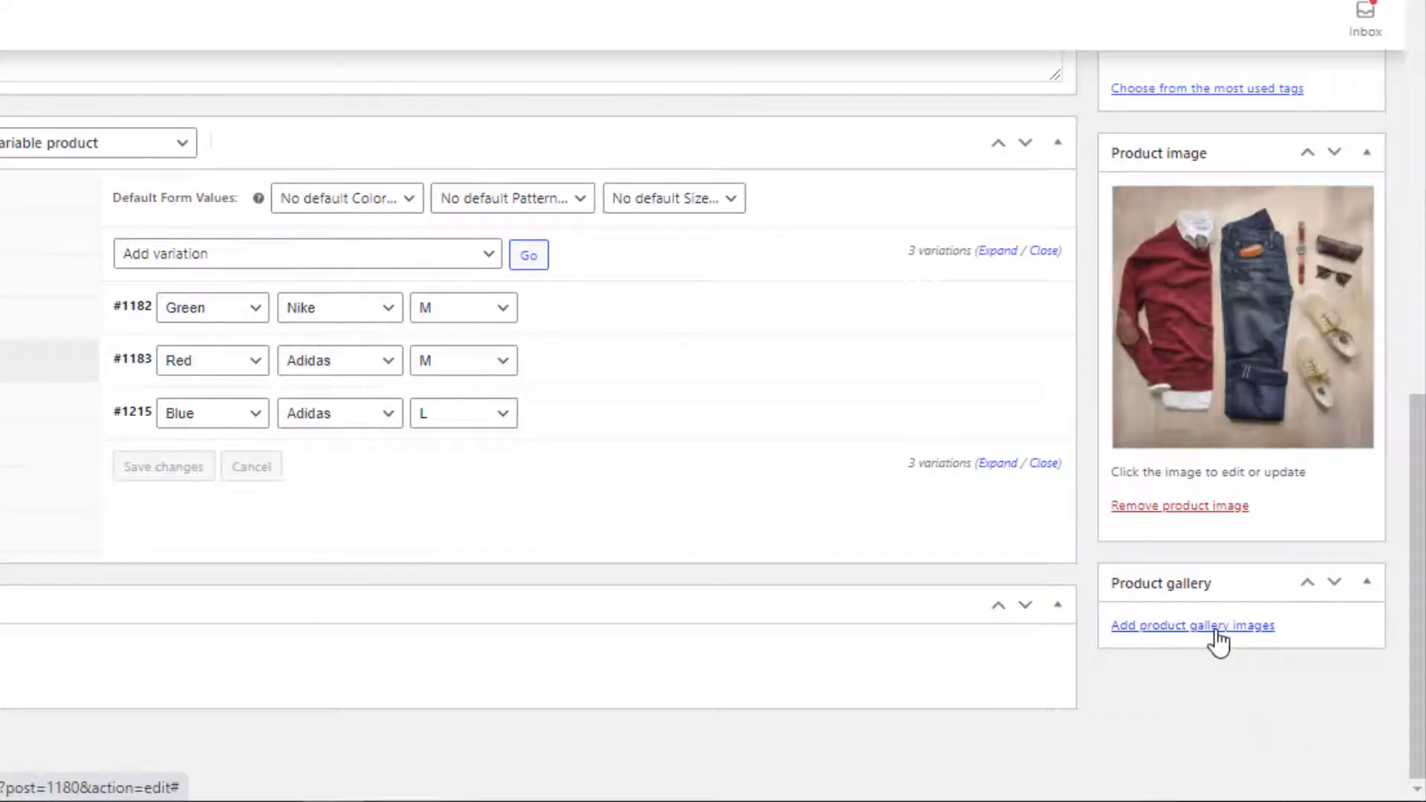
pyautogui.click(1278, 627)
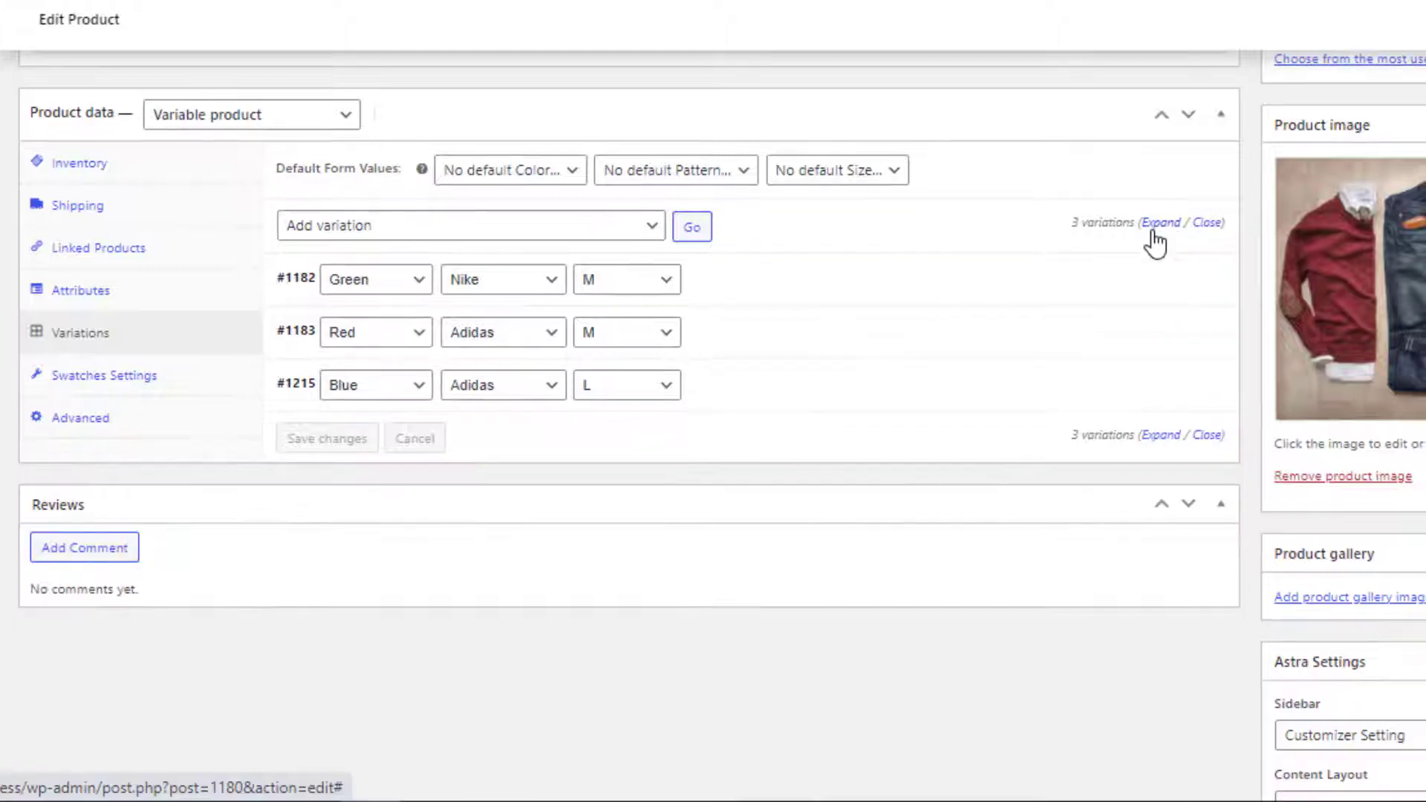
# Step: Expand the variations, attach the How-to-draw-Gardening-Tools video ending in -3.mp4 to the red T-shirt gallery image of Red, Adidas, M, and update the images
pyautogui.click(1161, 252)
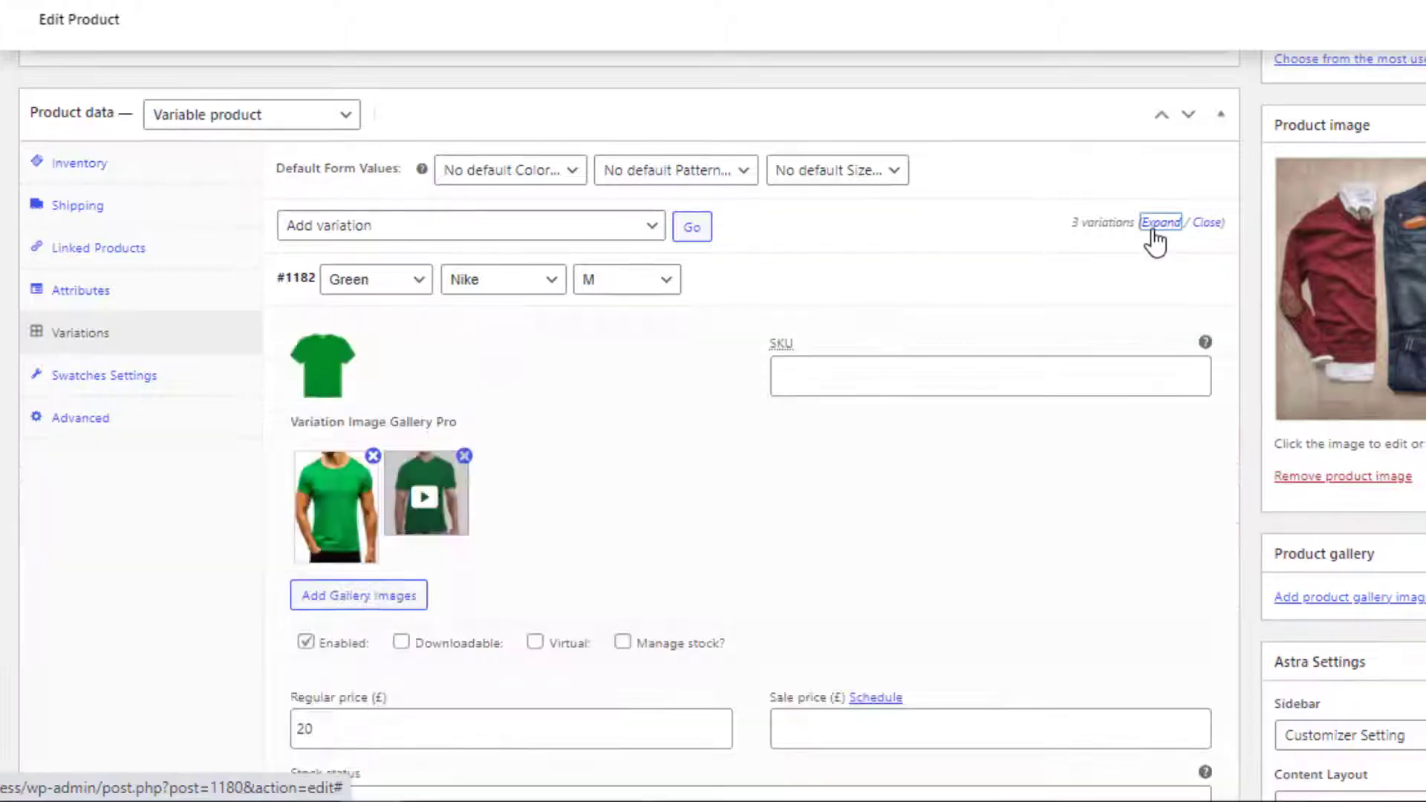
pyautogui.scroll(-13, 773, 318)
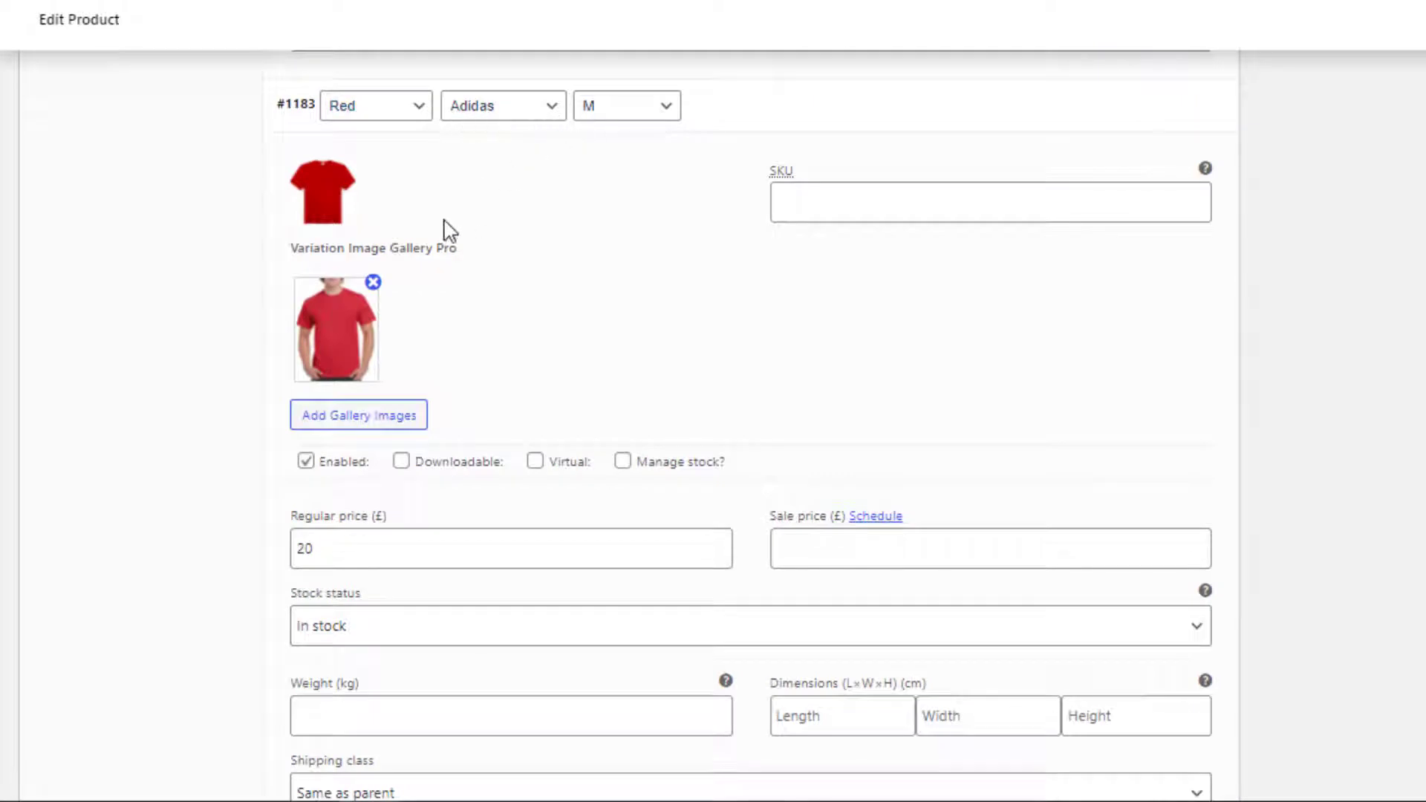
pyautogui.click(356, 340)
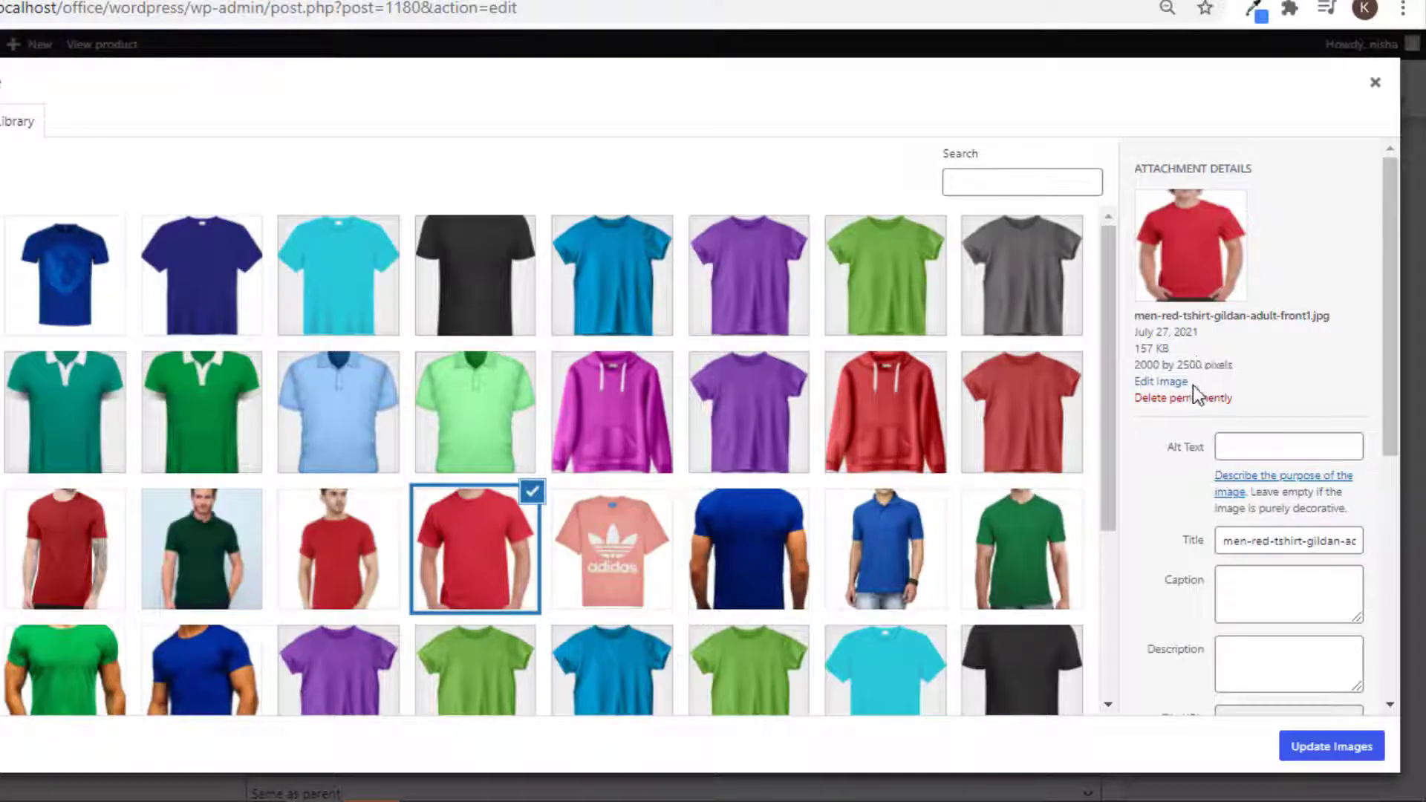
pyautogui.scroll(-5, 1197, 393)
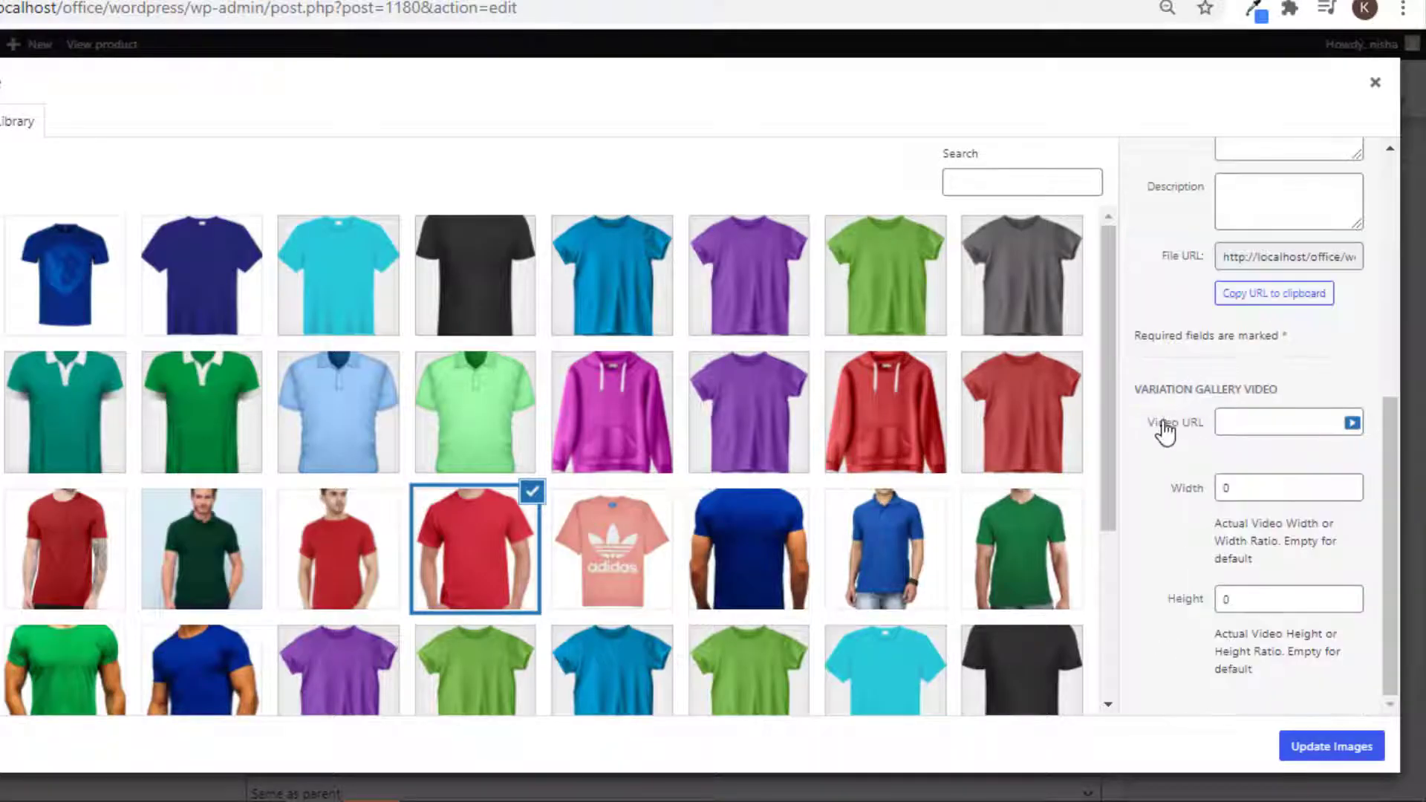
pyautogui.click(1344, 422)
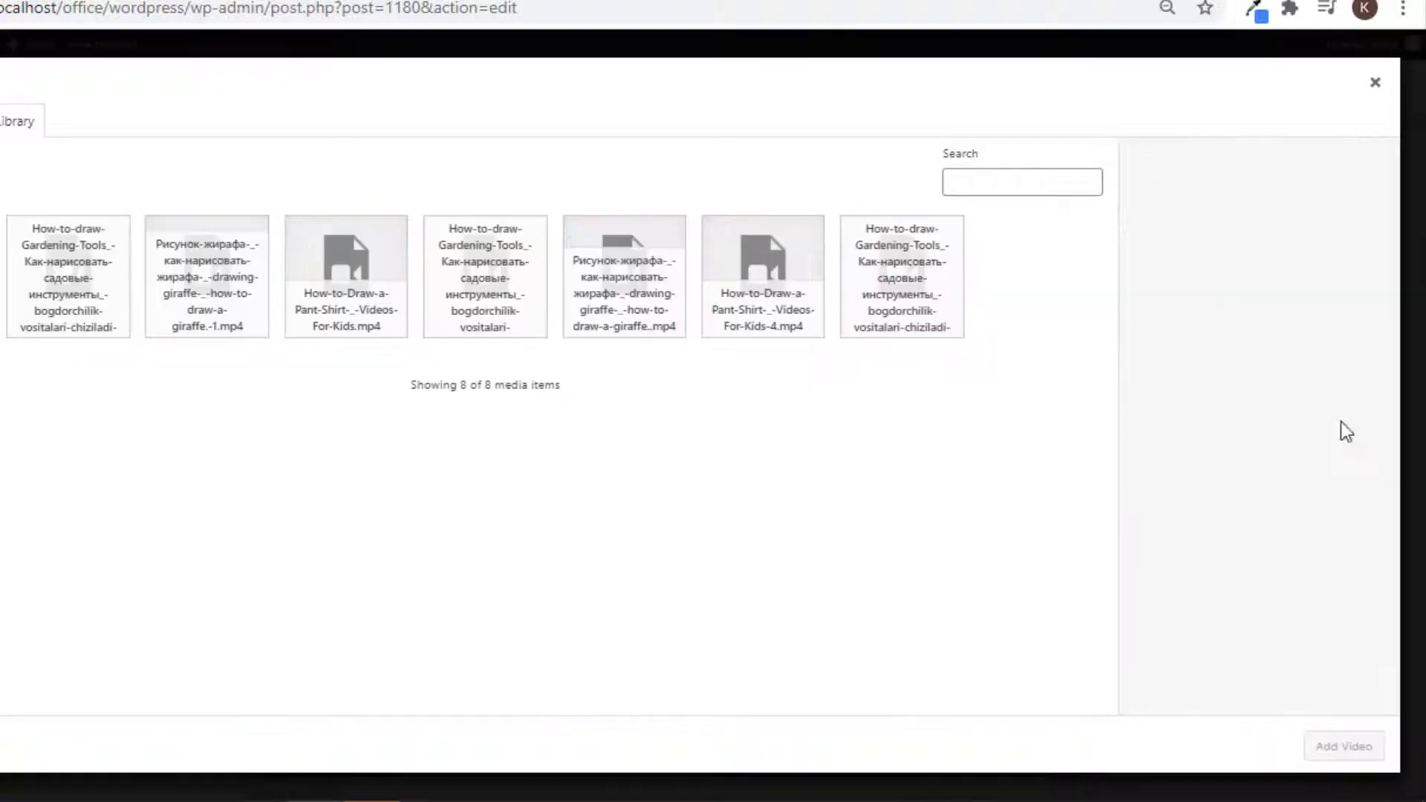
pyautogui.click(923, 342)
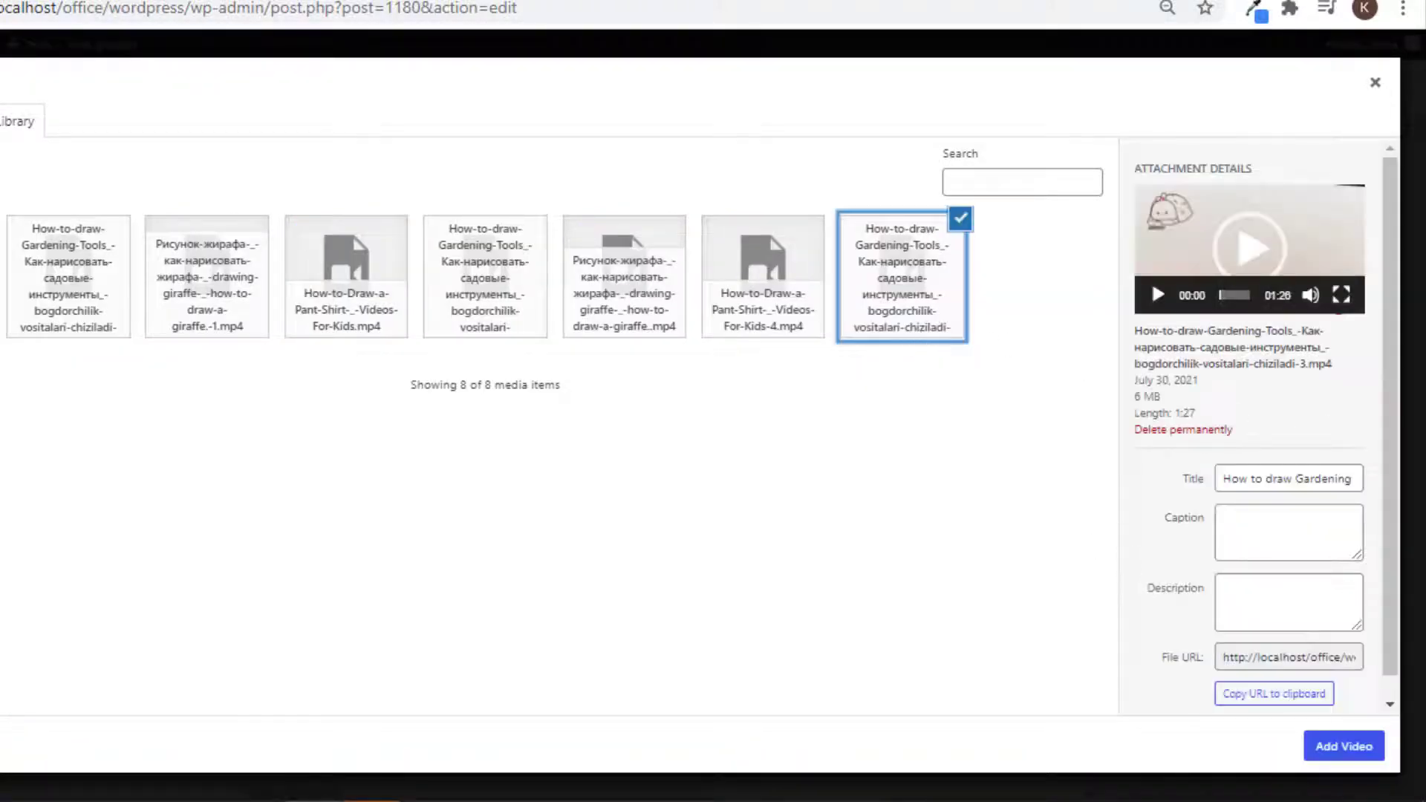
pyautogui.click(1345, 754)
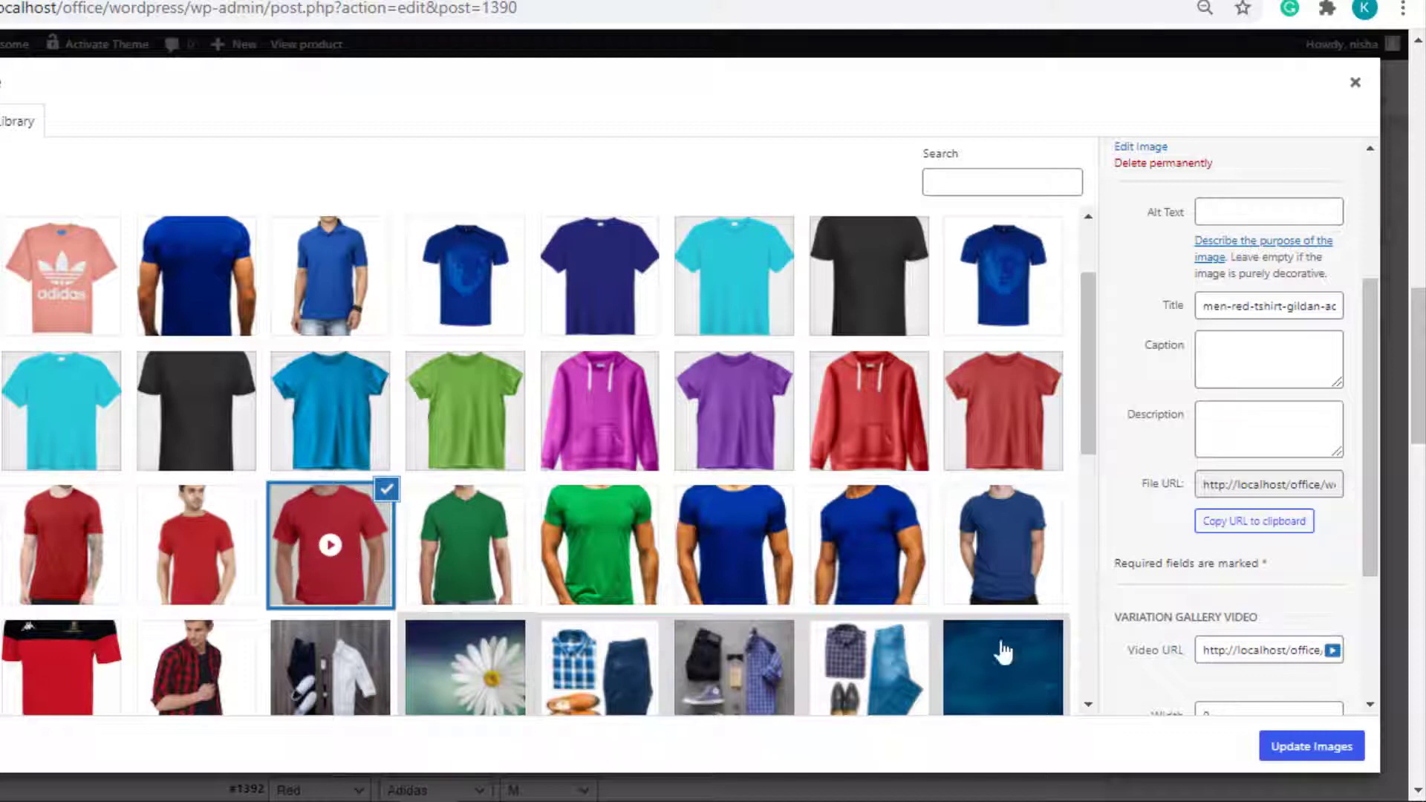
pyautogui.click(1305, 751)
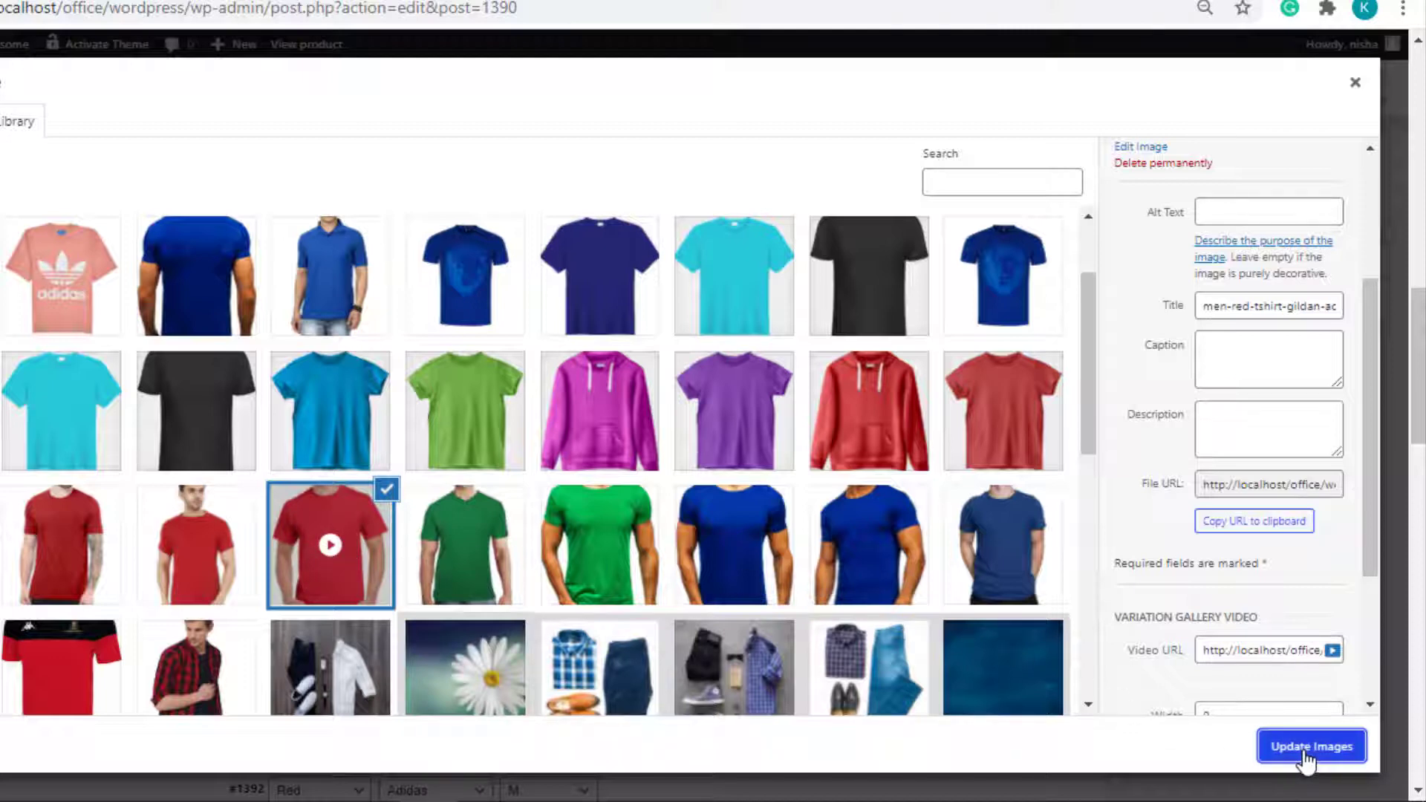
pyautogui.scroll(-15, 678, 609)
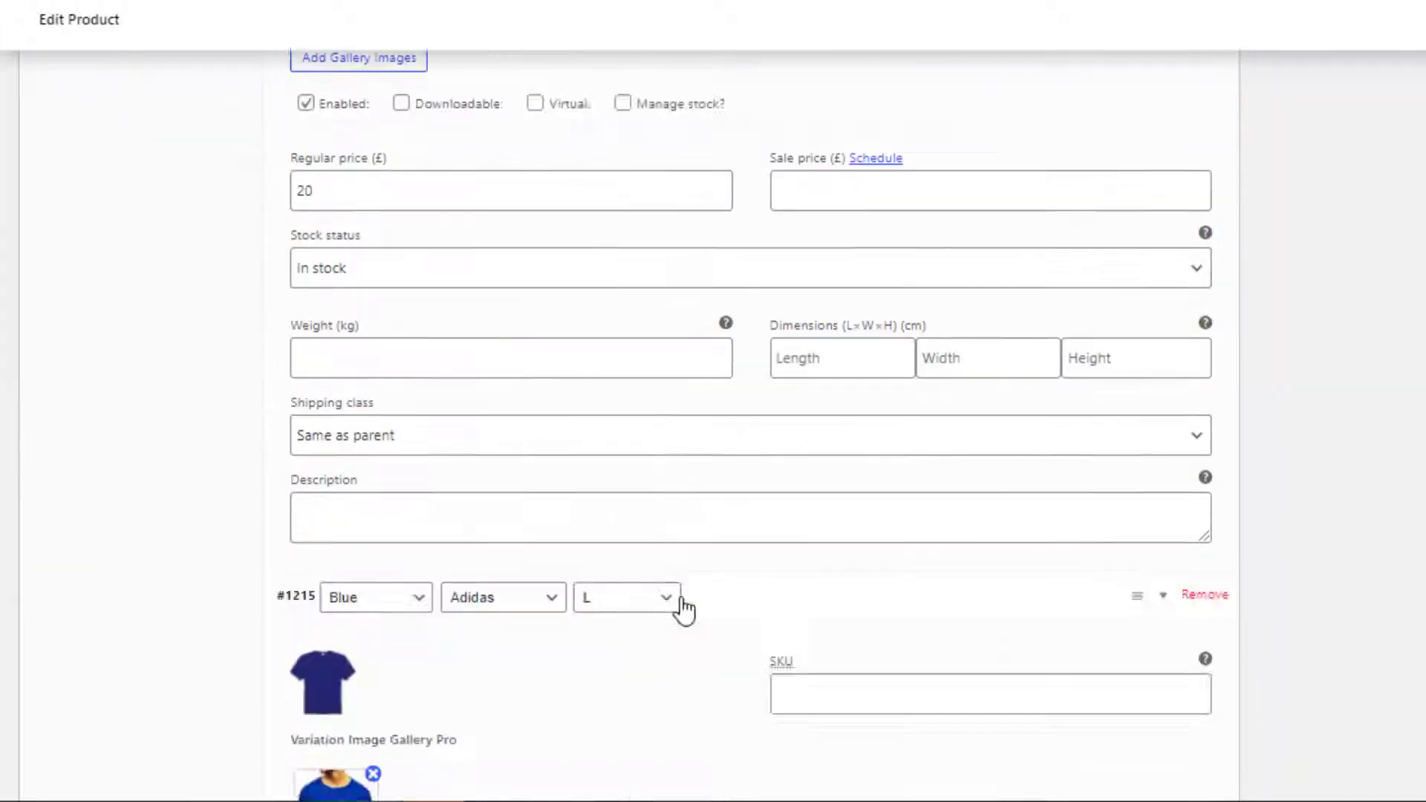
# Step: Save the variation changes and open the product's store page from its permalink
pyautogui.click(365, 550)
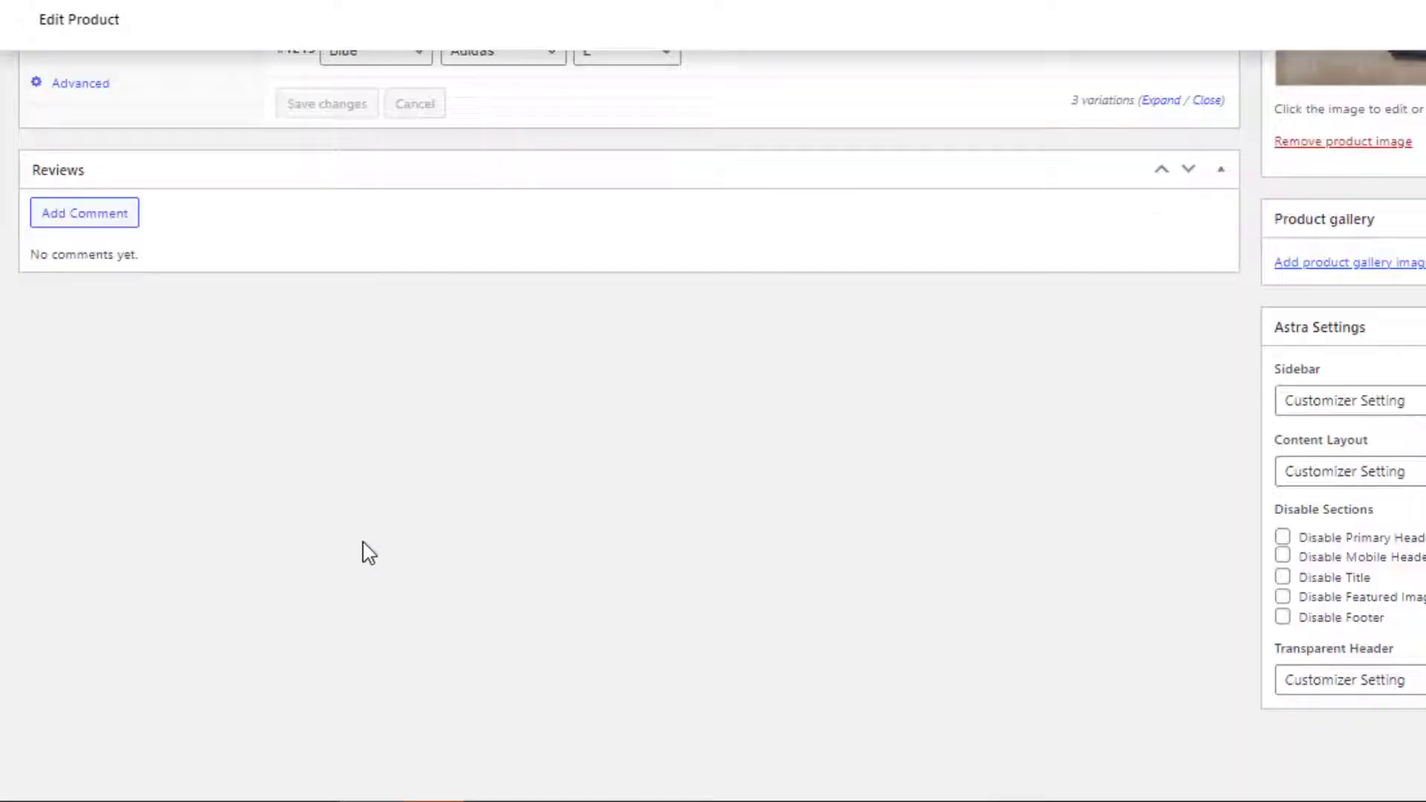
pyautogui.scroll(20, 356, 546)
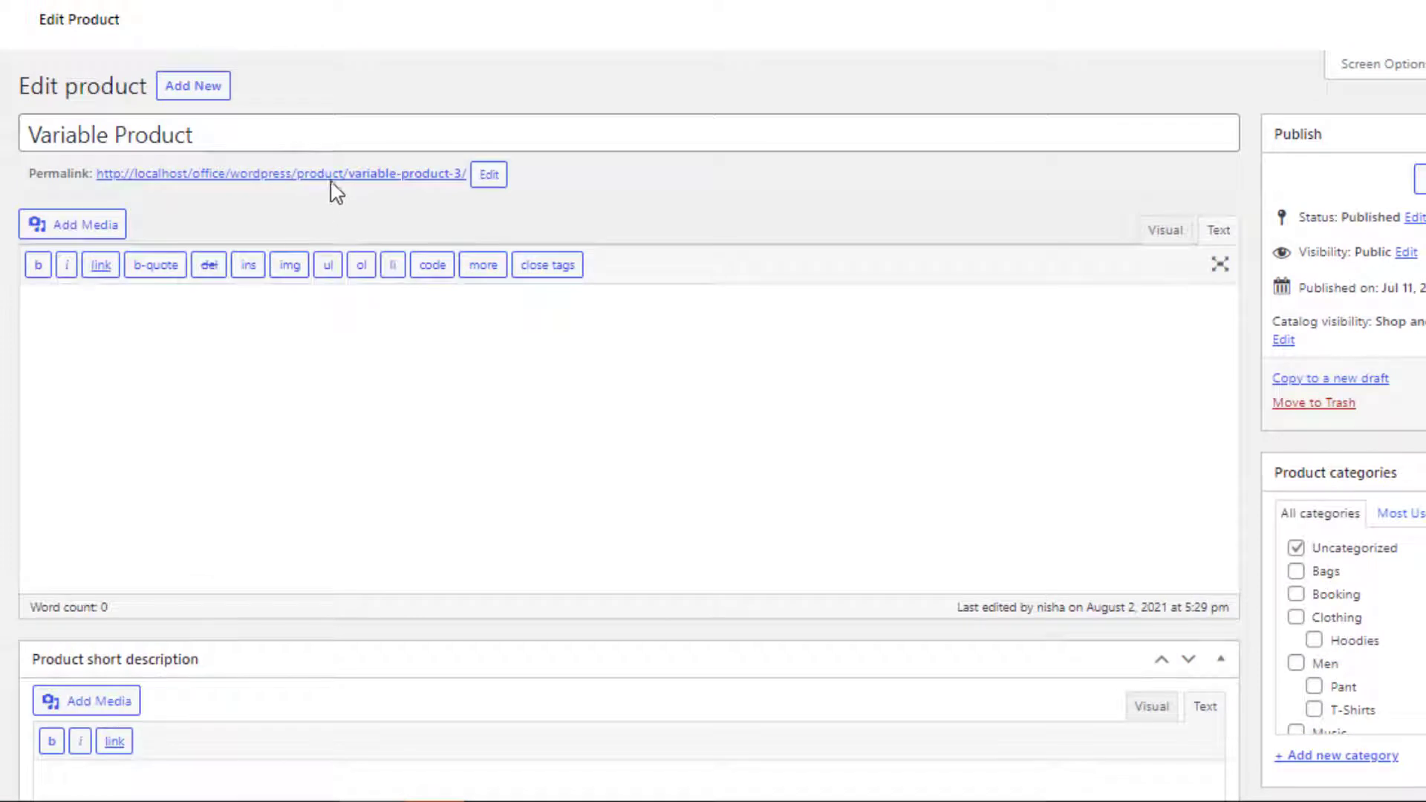
pyautogui.click(330, 173)
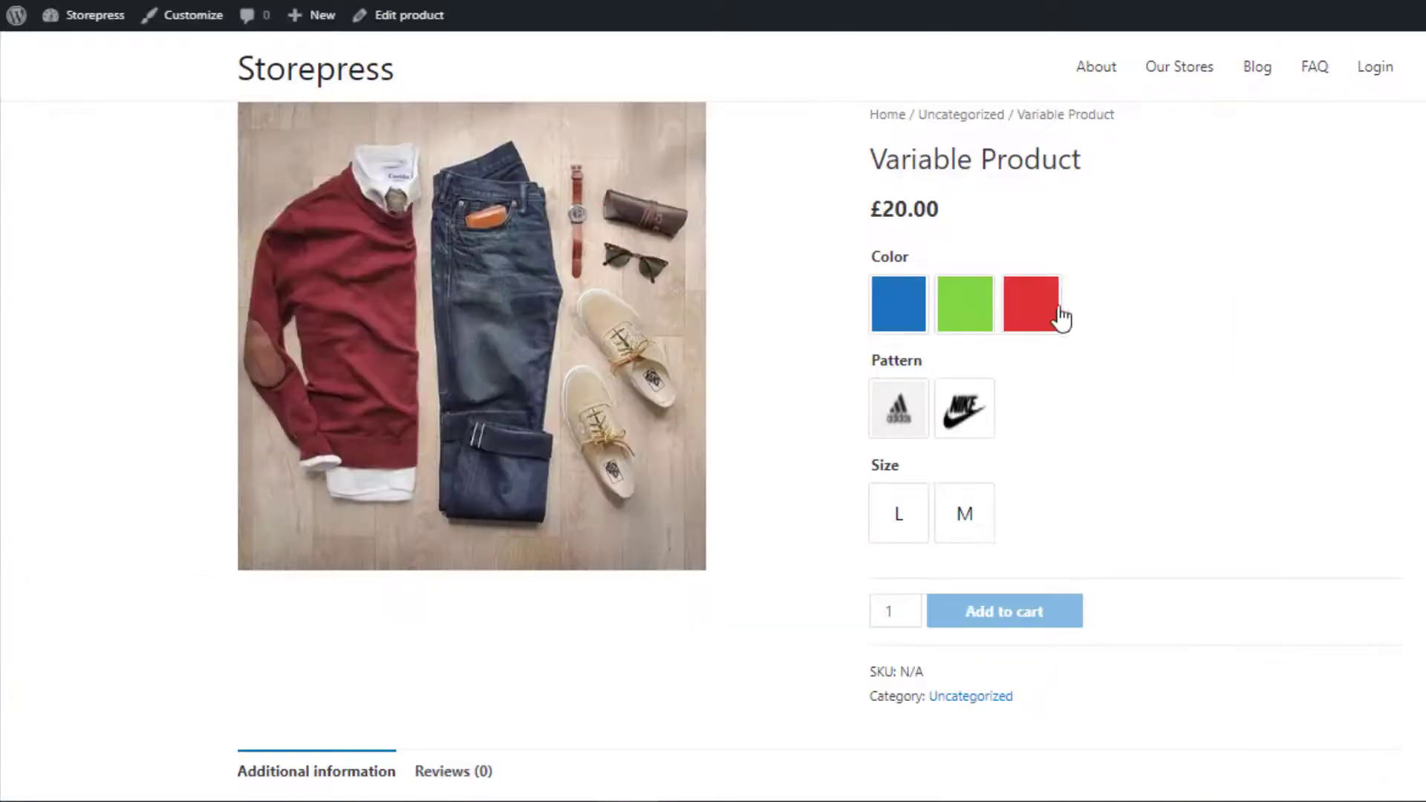
# Step: Choose the Red, Adidas, M variation on the store page and show its gallery video
pyautogui.click(1047, 311)
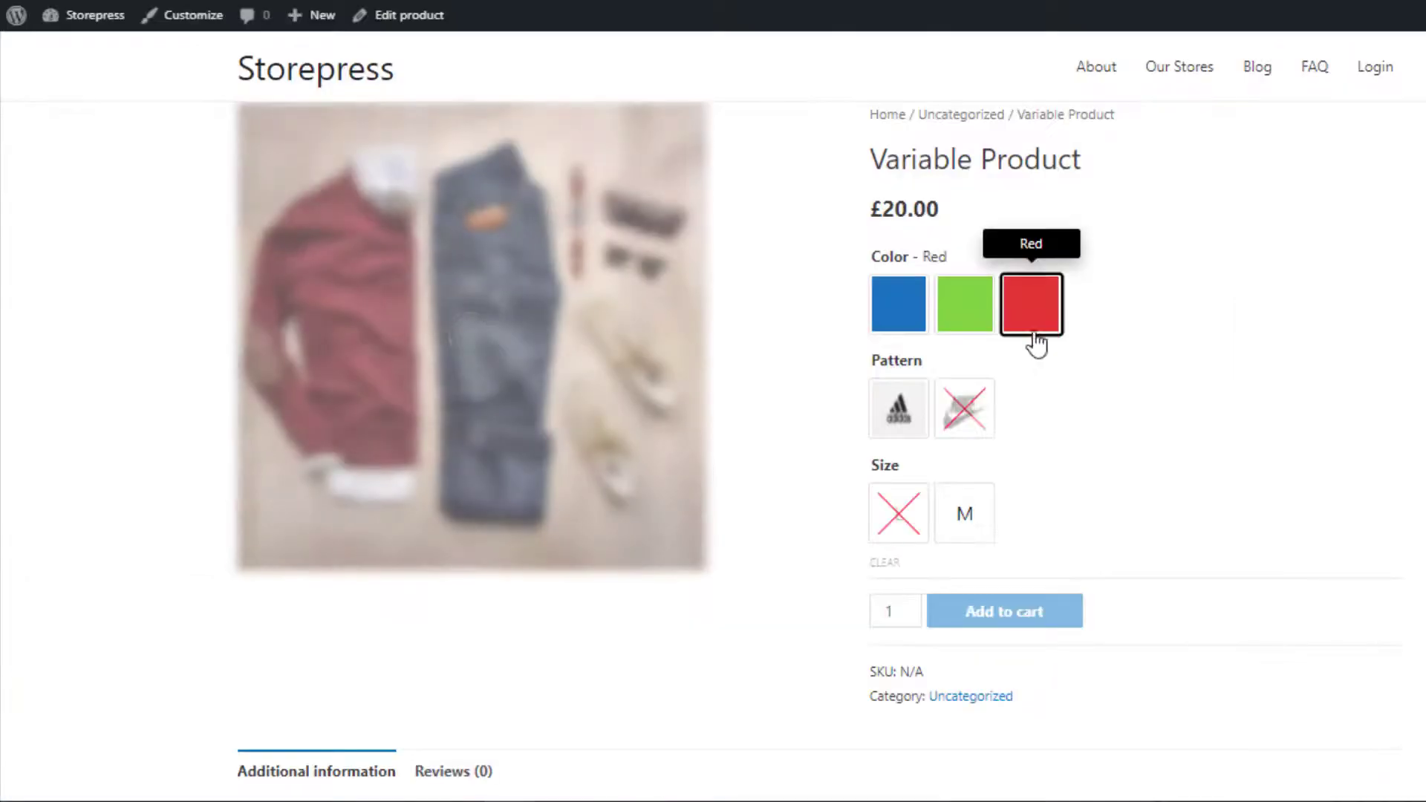
pyautogui.click(898, 409)
pyautogui.click(973, 533)
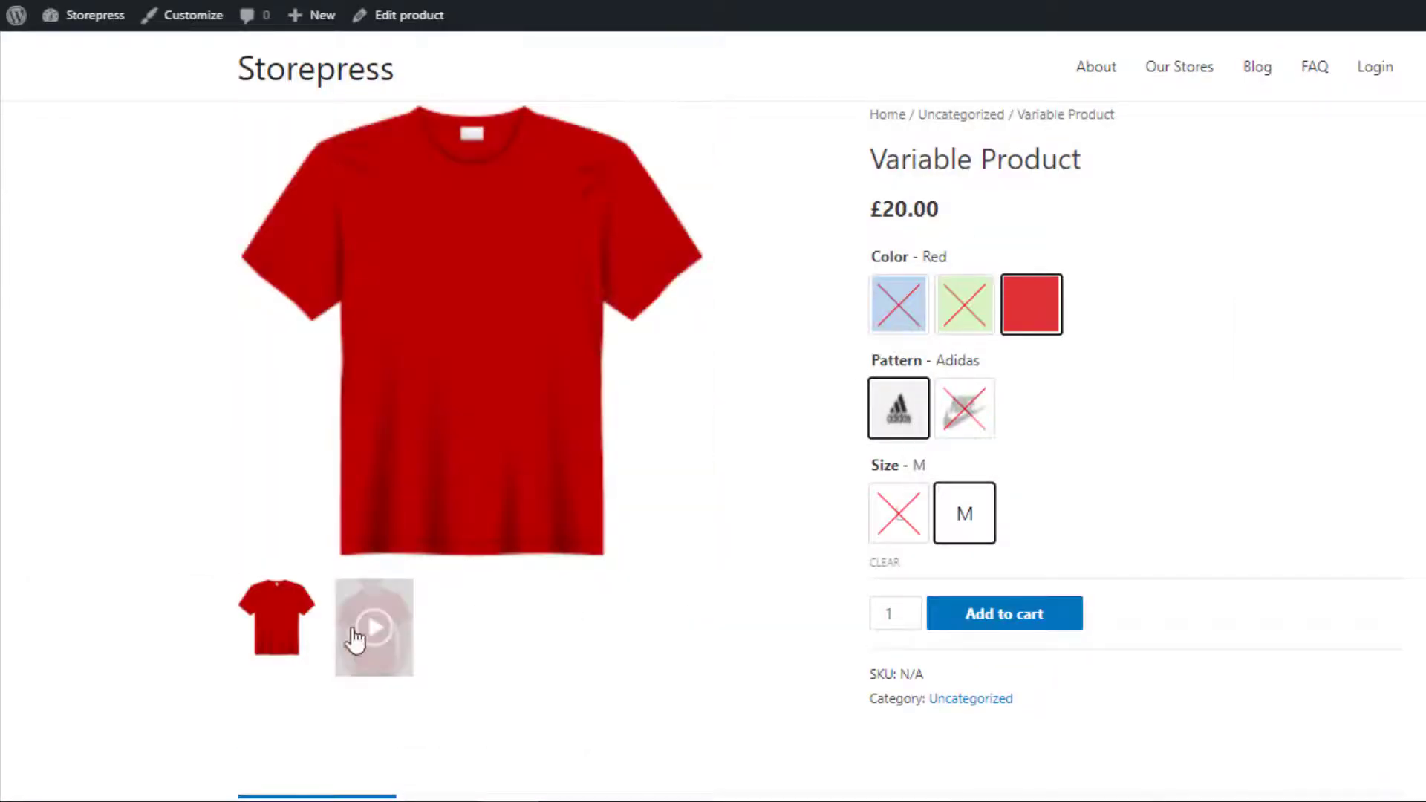
pyautogui.click(355, 630)
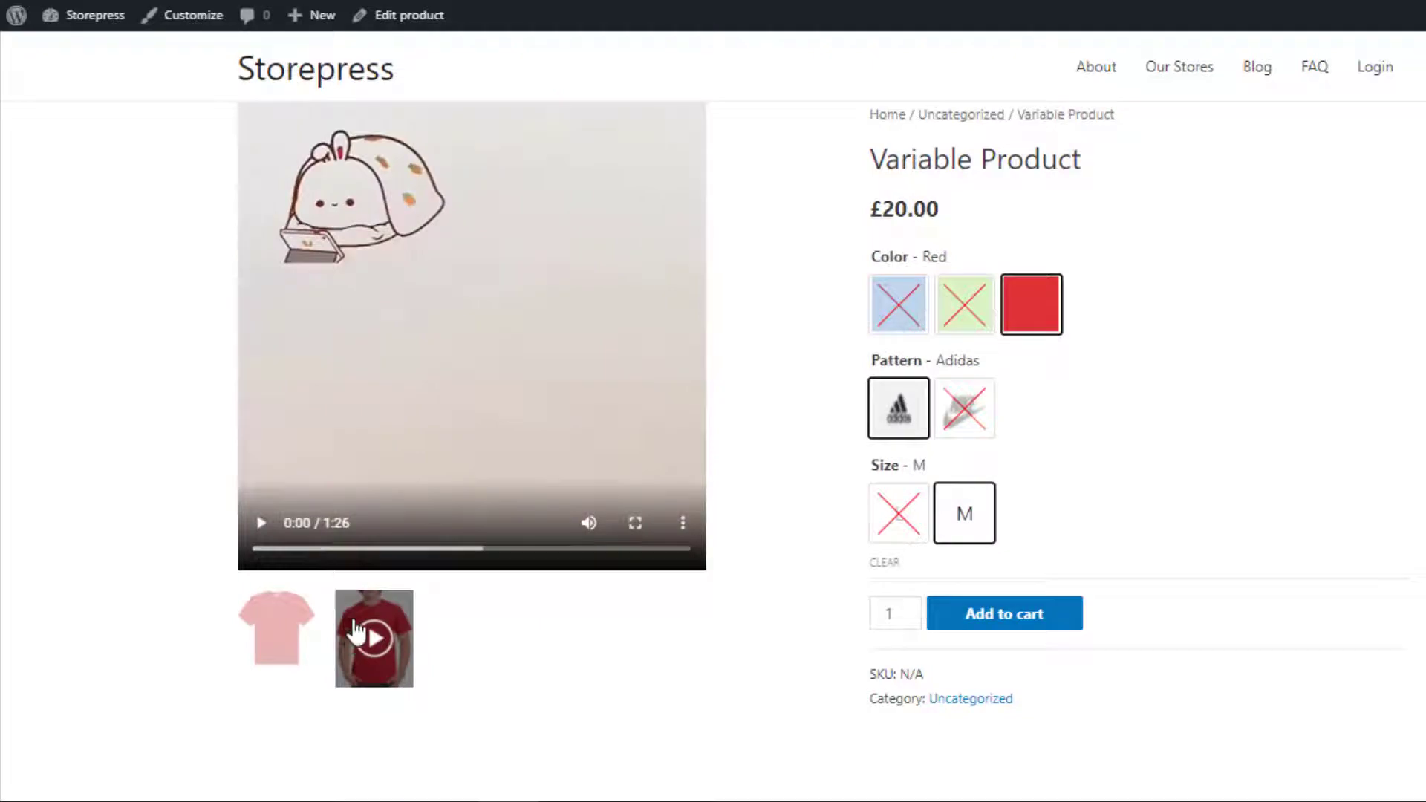
# Step: Play the Red variation's video in full screen, exit full screen, pause it and clear the chosen options
pyautogui.click(261, 523)
pyautogui.click(636, 524)
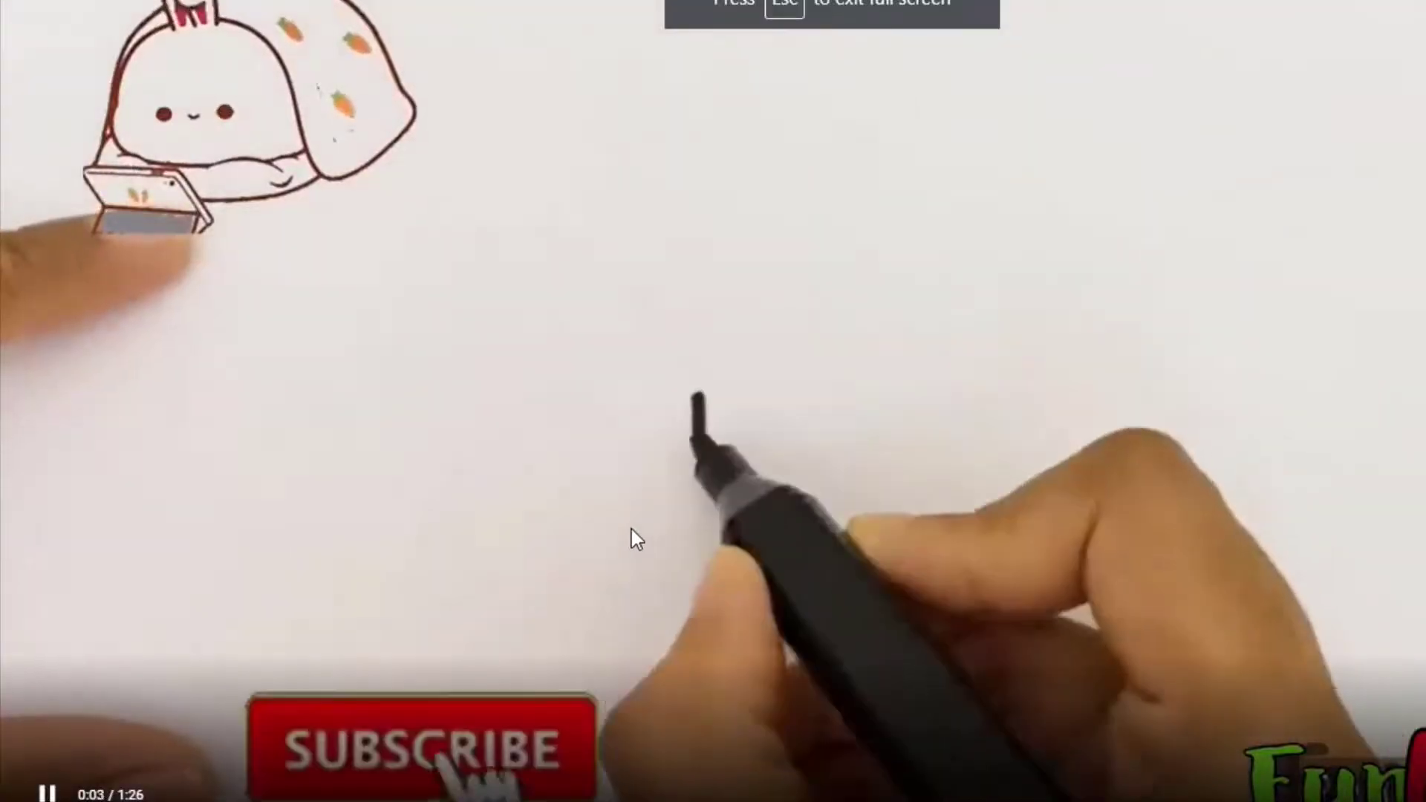
pyautogui.press('Escape')
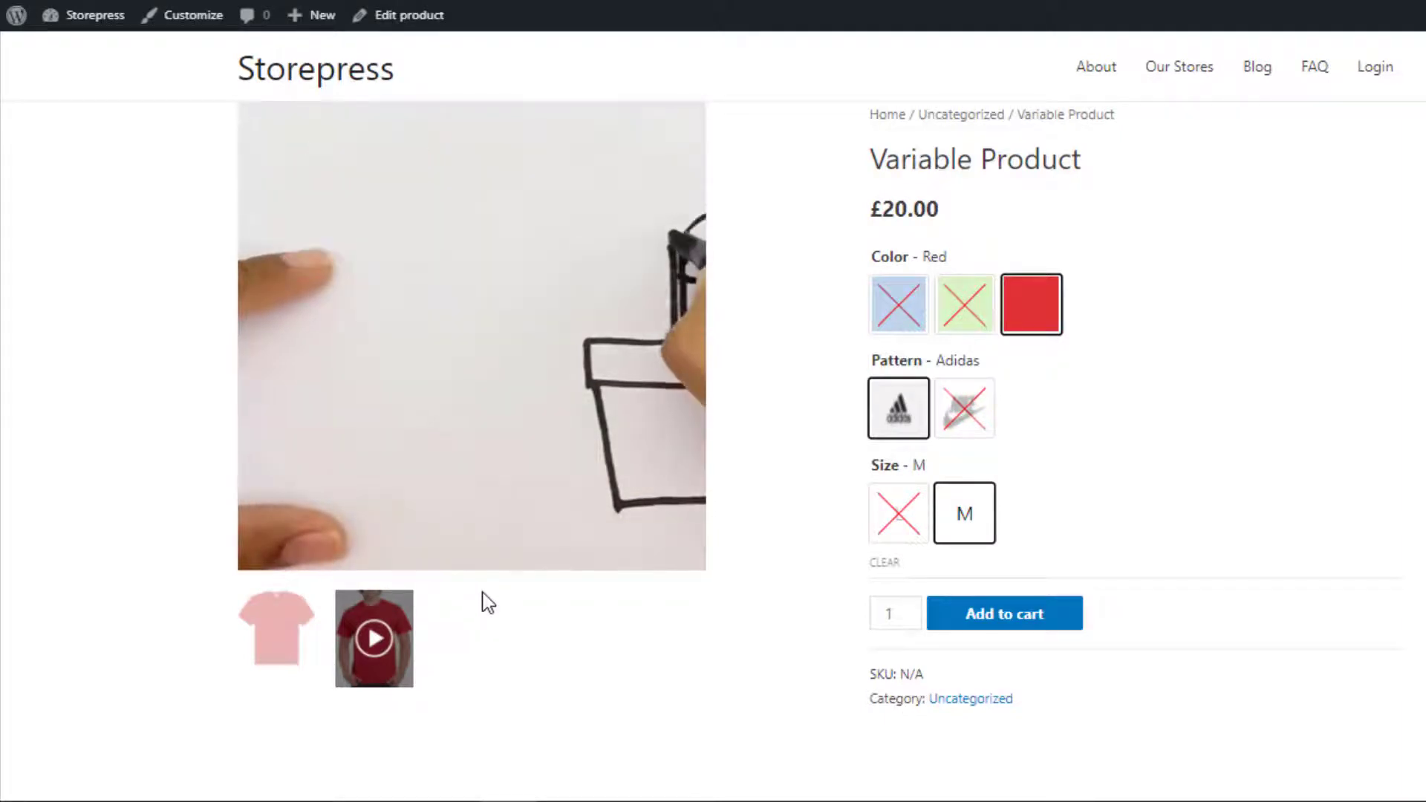
pyautogui.moveTo(321, 529)
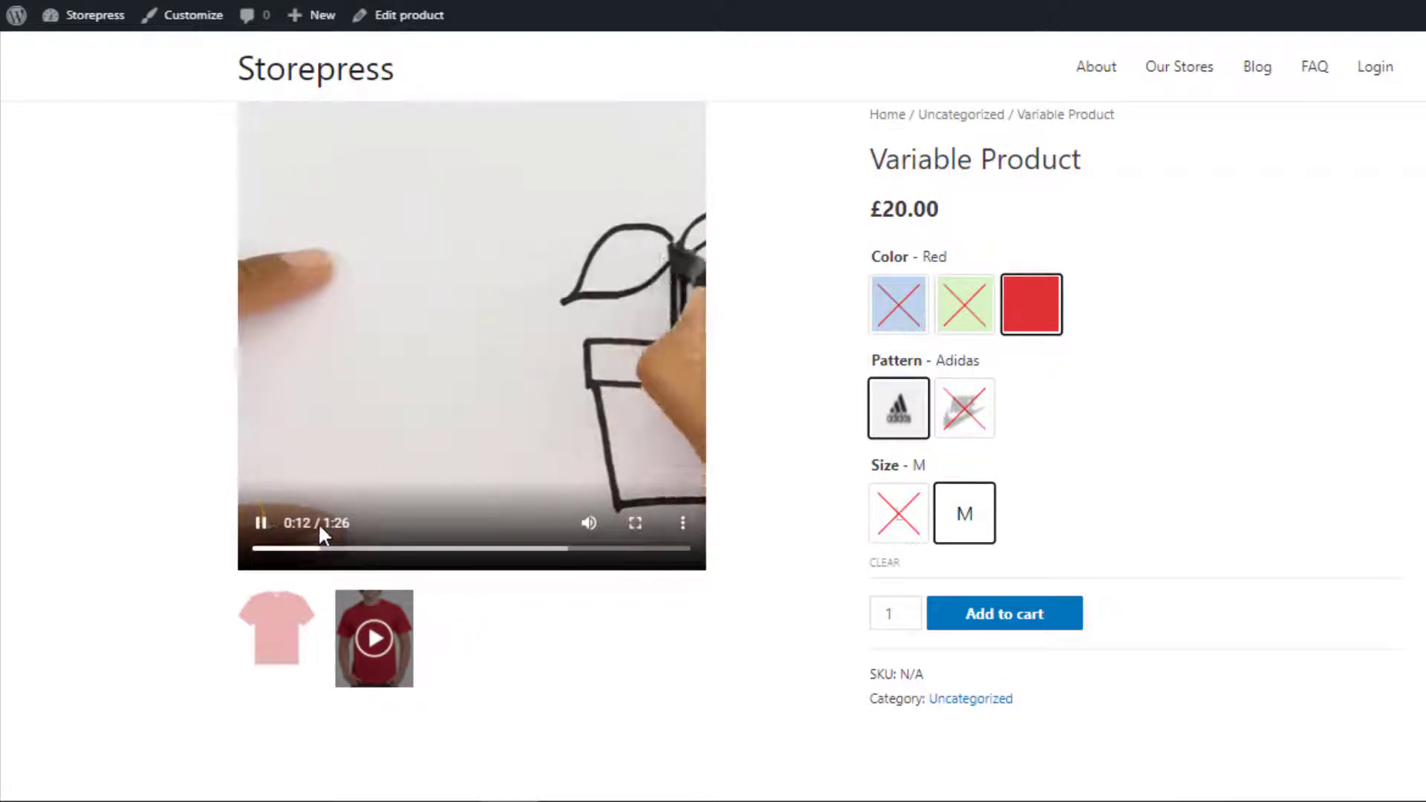
pyautogui.click(262, 523)
pyautogui.click(881, 566)
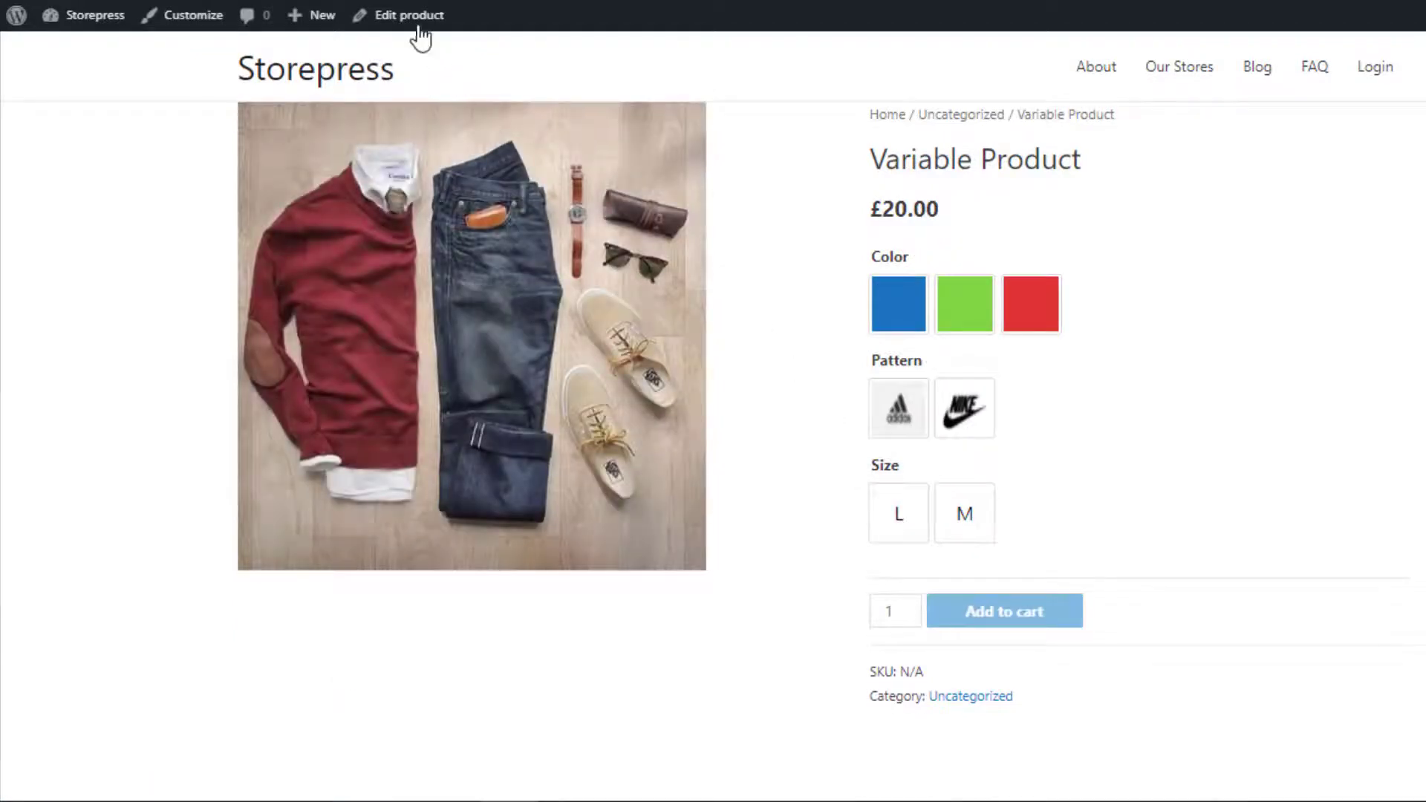
# Step: Return to editing Variable Product and expand its variations to reach Blue, Adidas, L
pyautogui.click(418, 25)
pyautogui.scroll(-14, 305, 131)
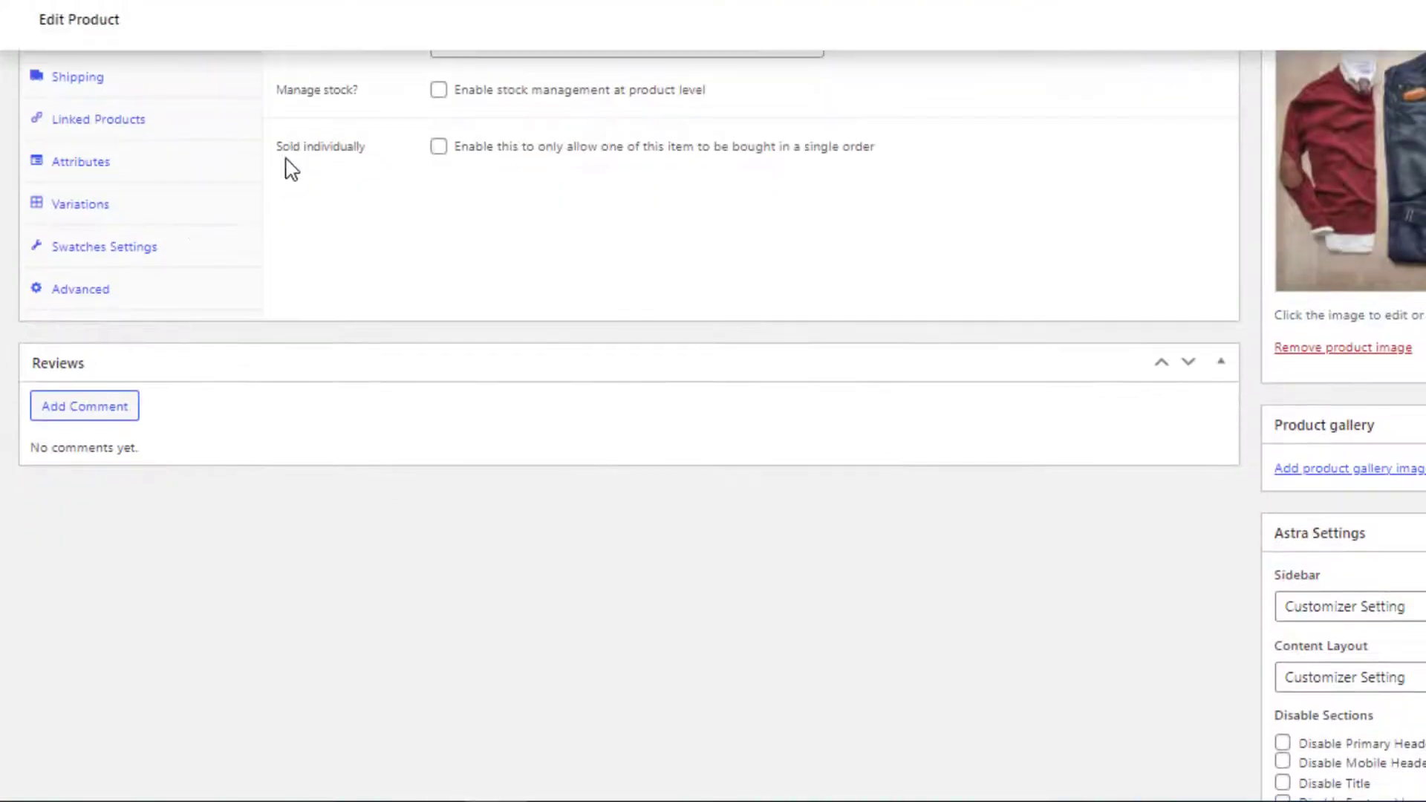
pyautogui.click(117, 206)
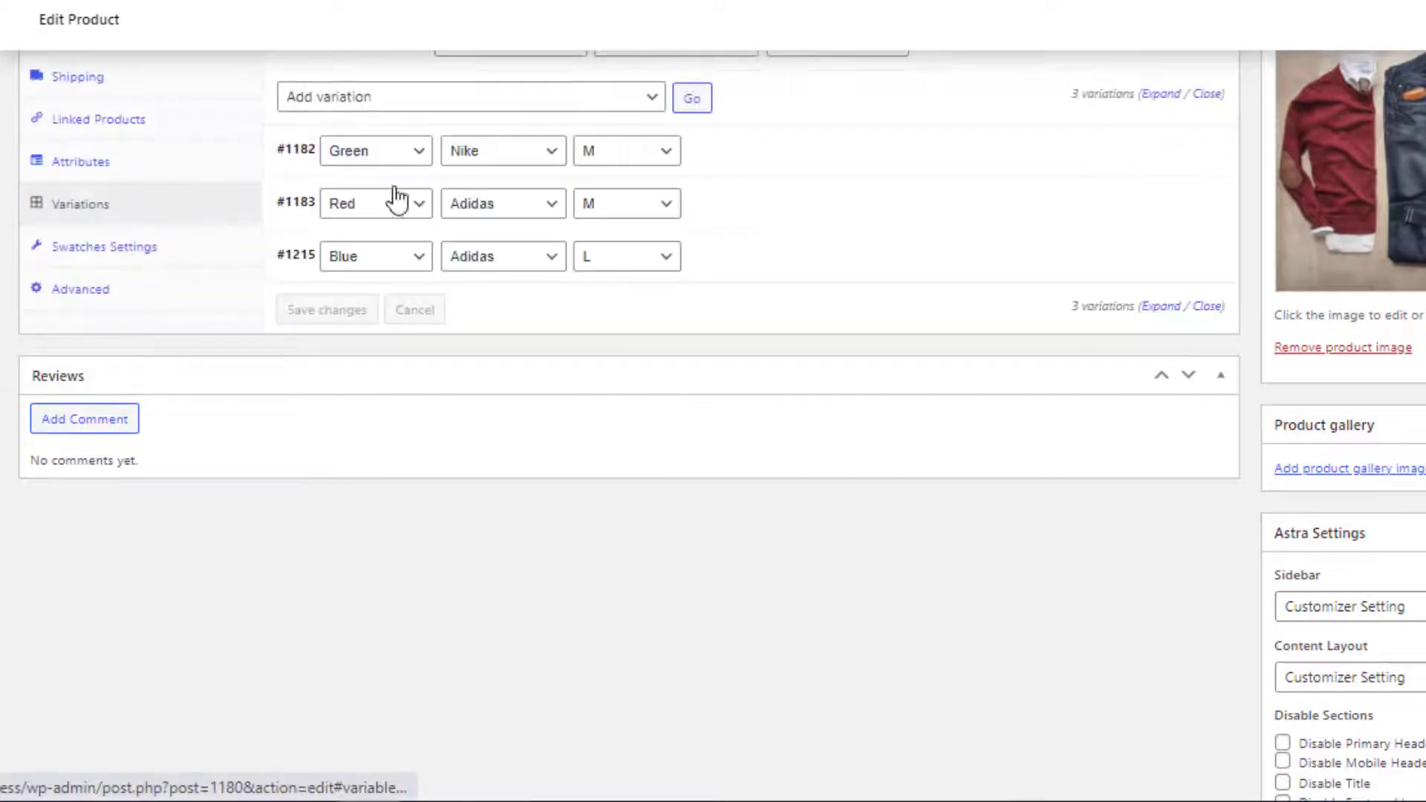
pyautogui.click(1157, 95)
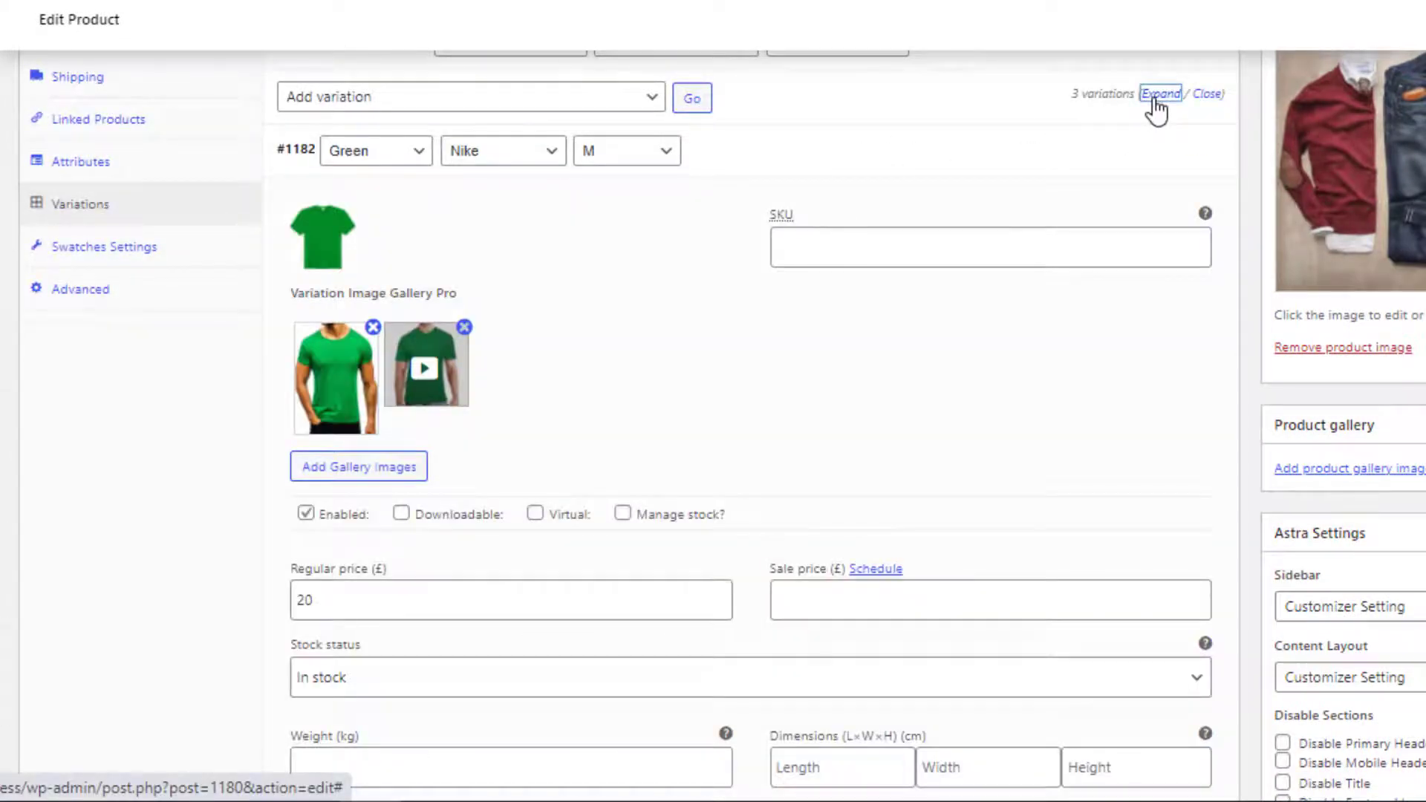
pyautogui.scroll(-10, 717, 274)
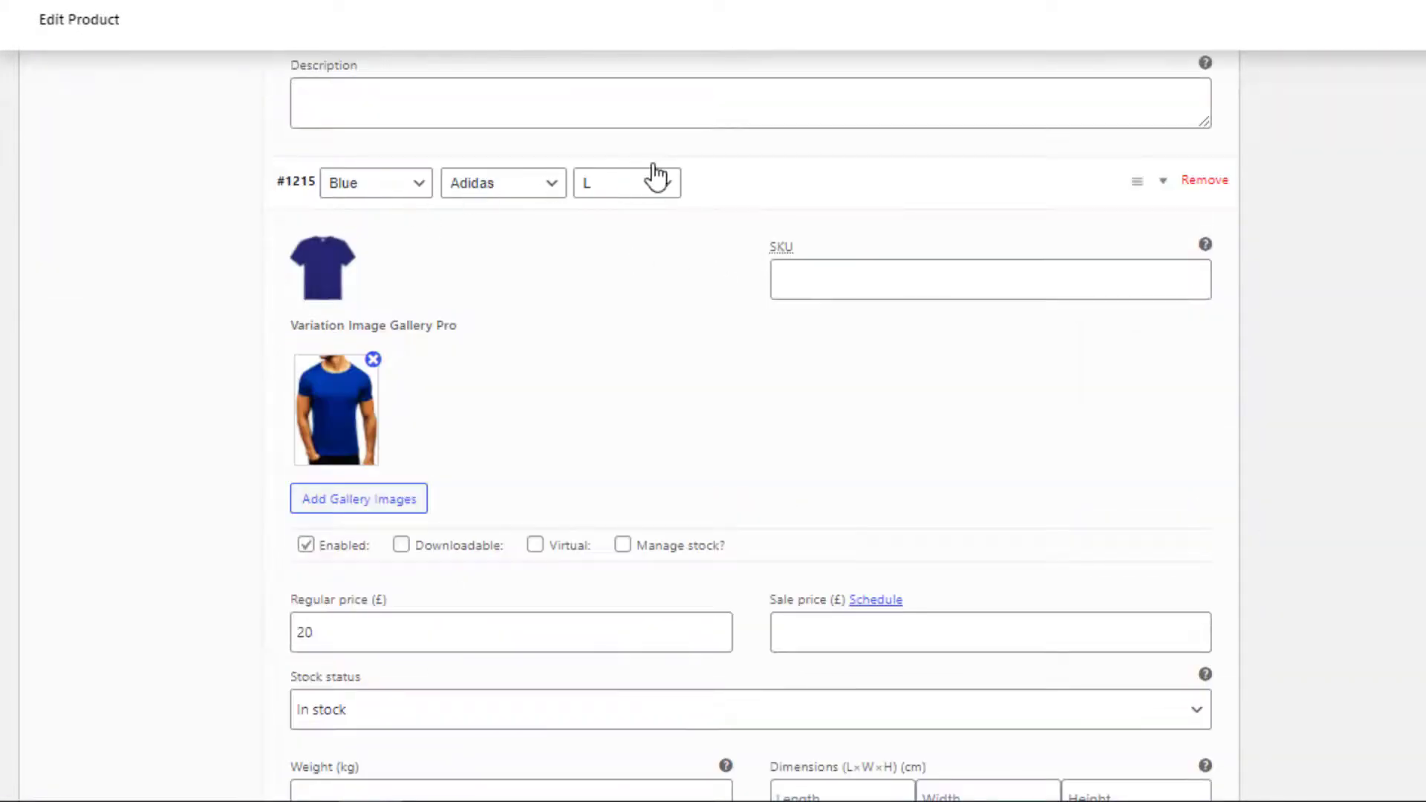
# Step: Add a blue T-shirt image with the YouTube video youtube.com/watch?v=KP6x8r0kHjs as its Video URL to the Blue, Adidas, L gallery
pyautogui.click(381, 511)
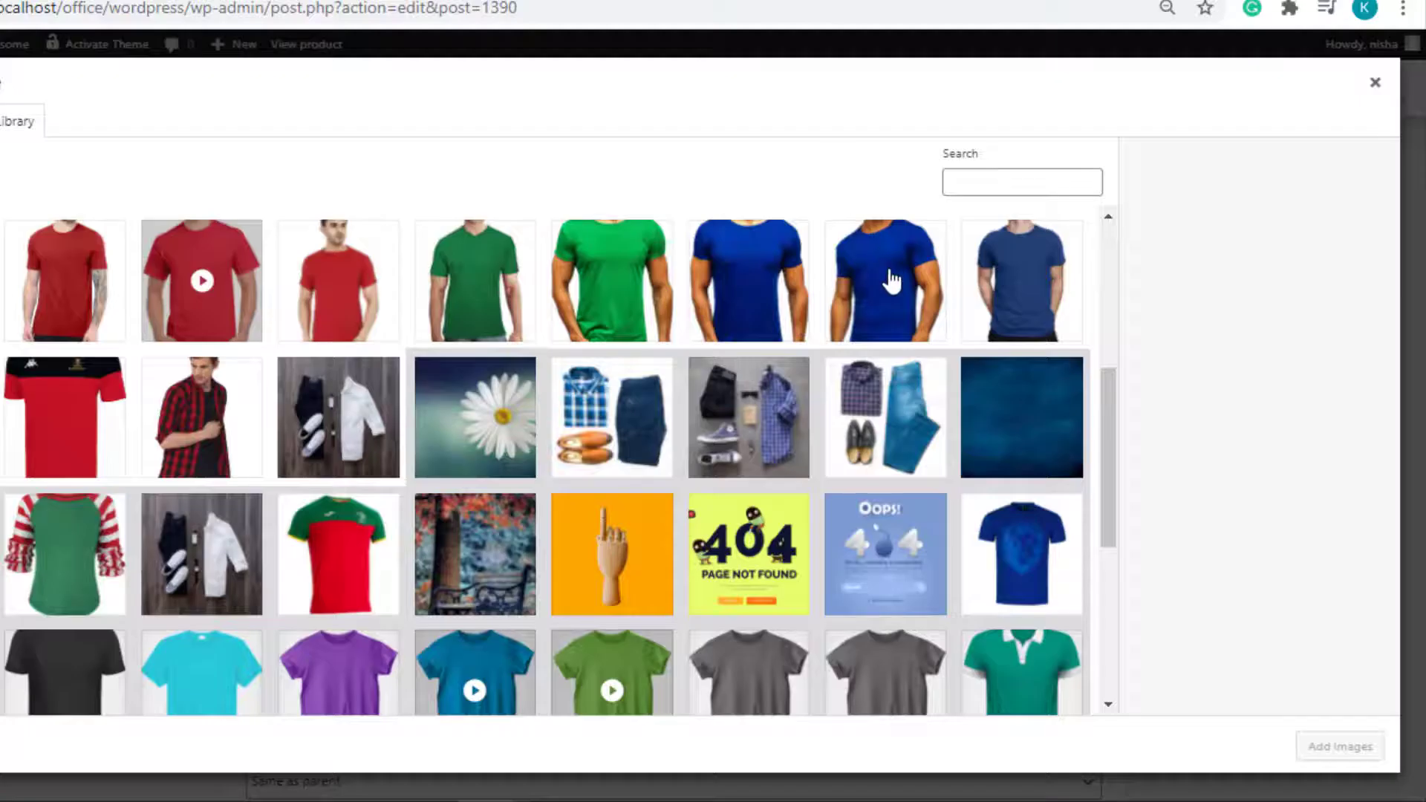
pyautogui.click(892, 281)
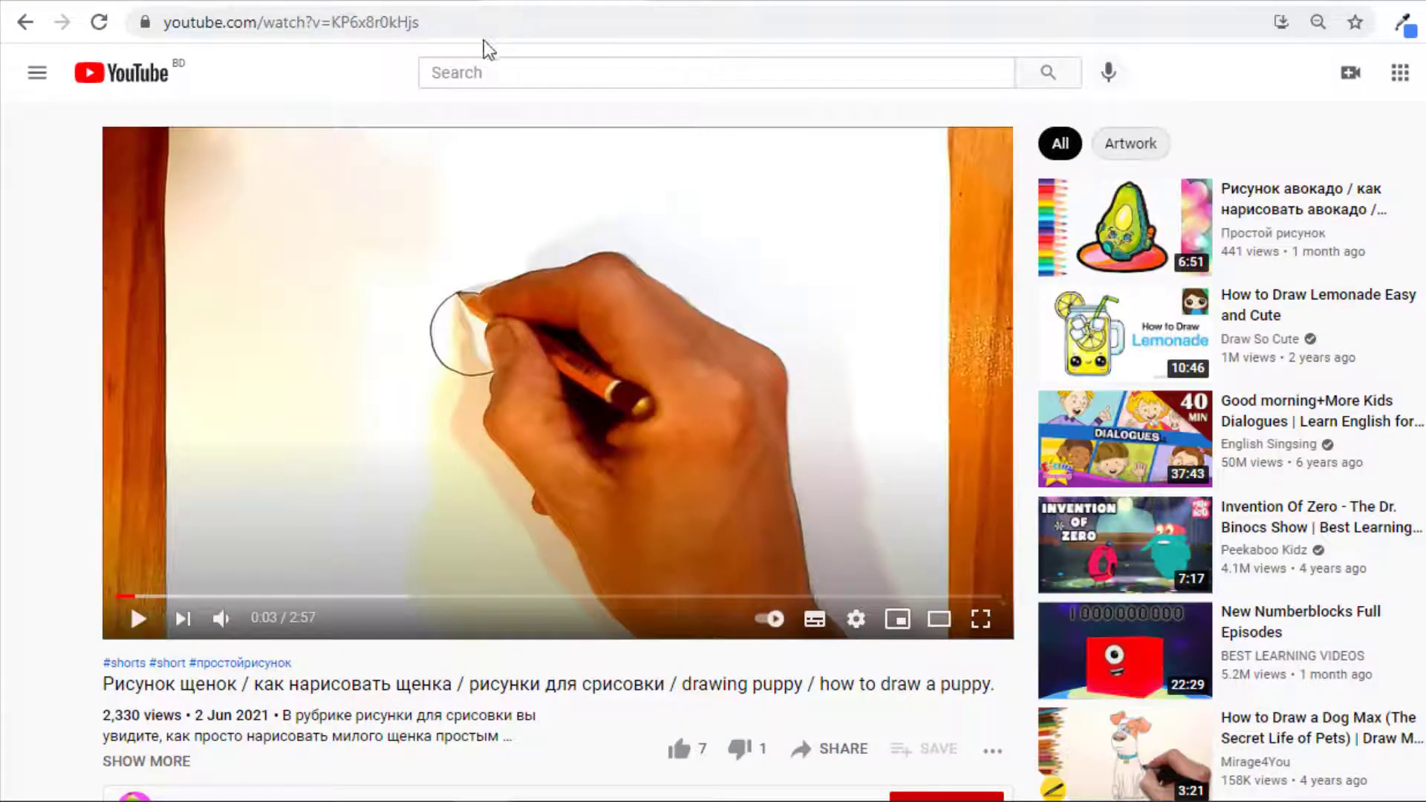
pyautogui.click(493, 26)
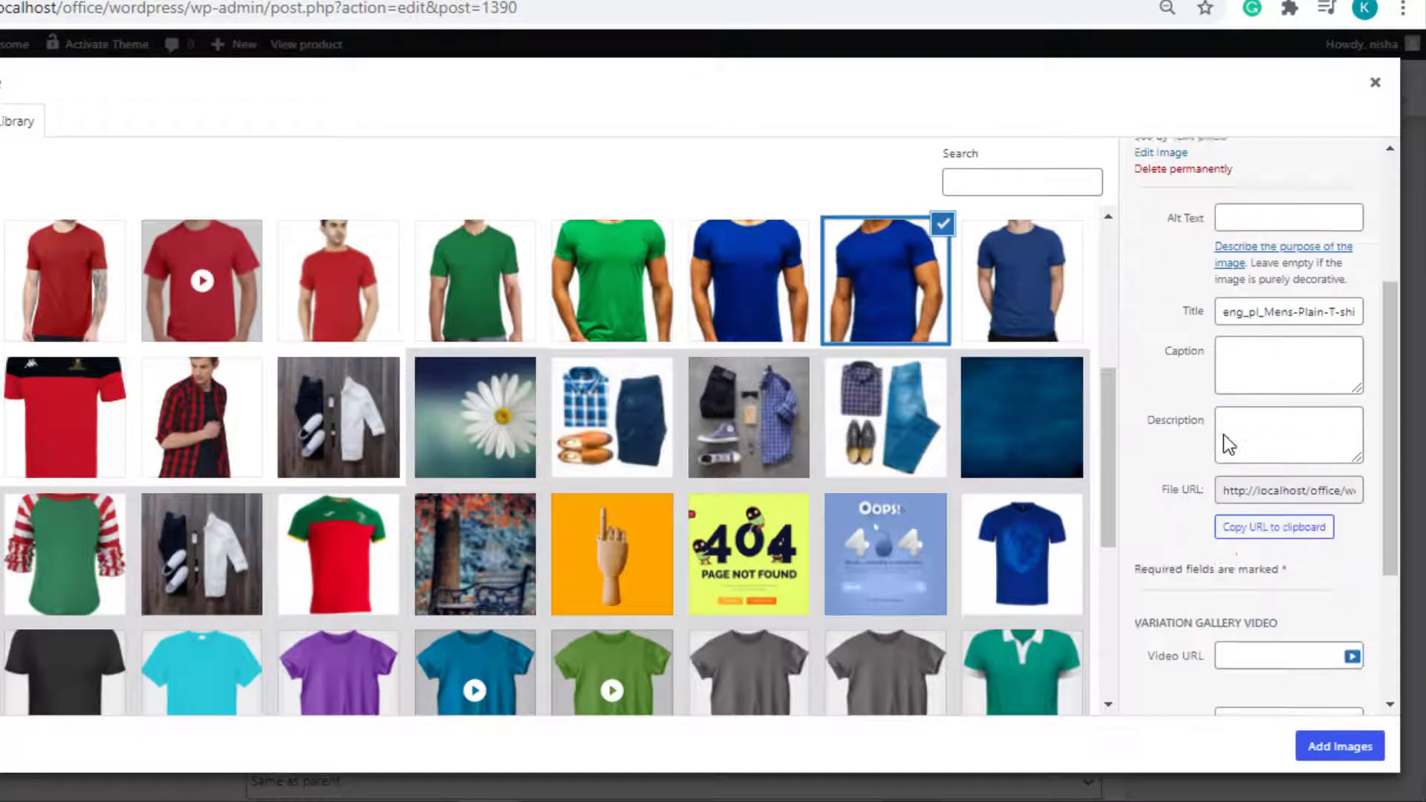
pyautogui.scroll(-5, 1223, 434)
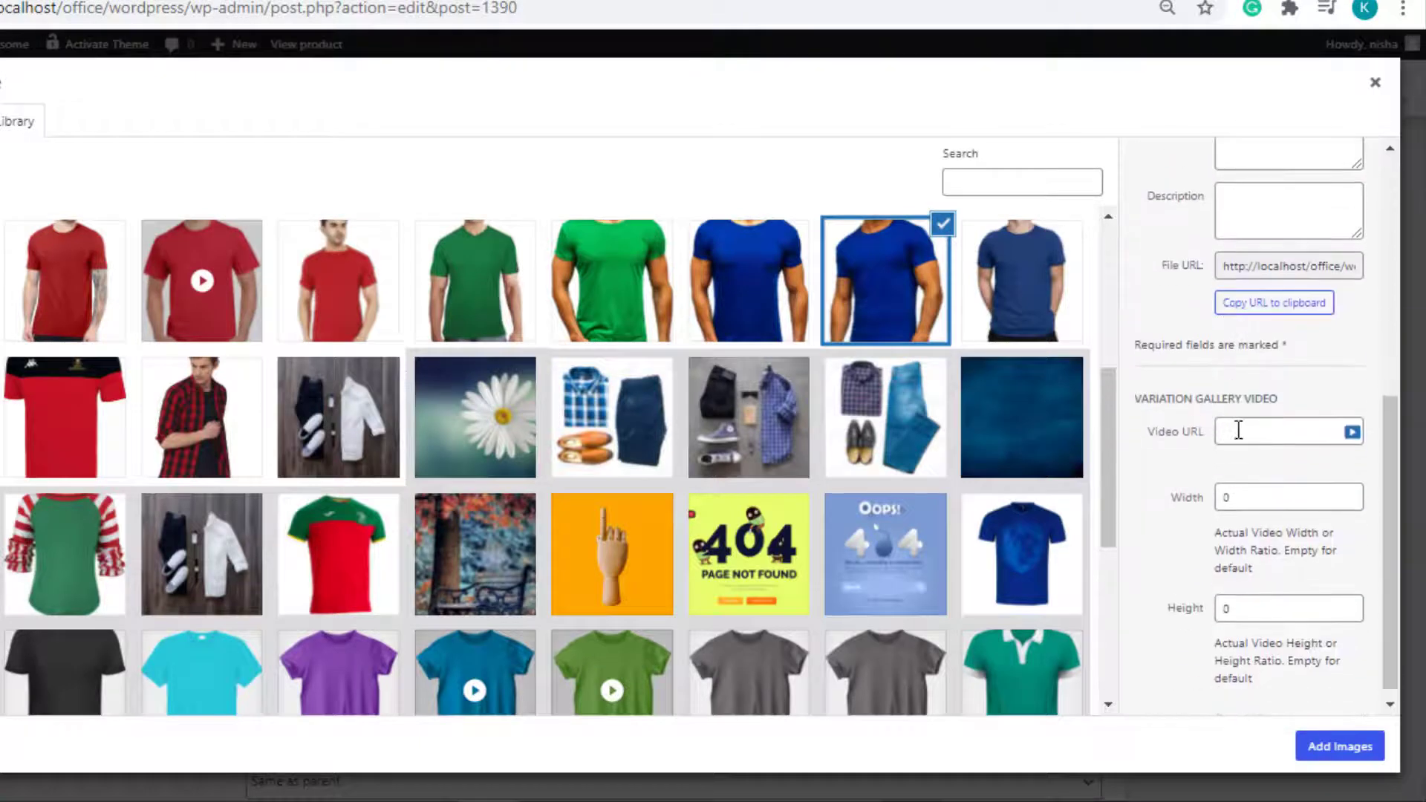
pyautogui.click(1239, 431)
pyautogui.hotkey('ctrl', 'v')
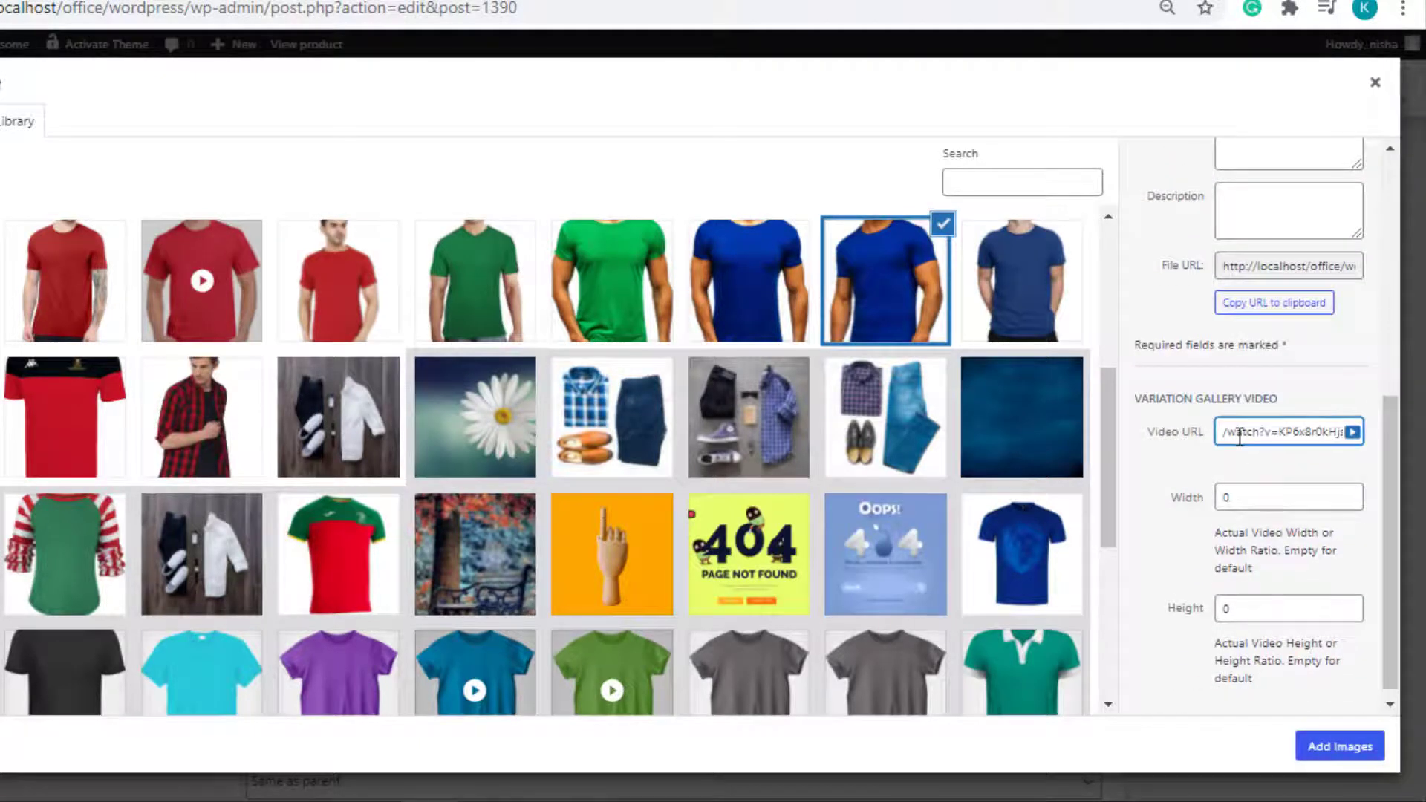
pyautogui.click(1311, 592)
pyautogui.click(1334, 746)
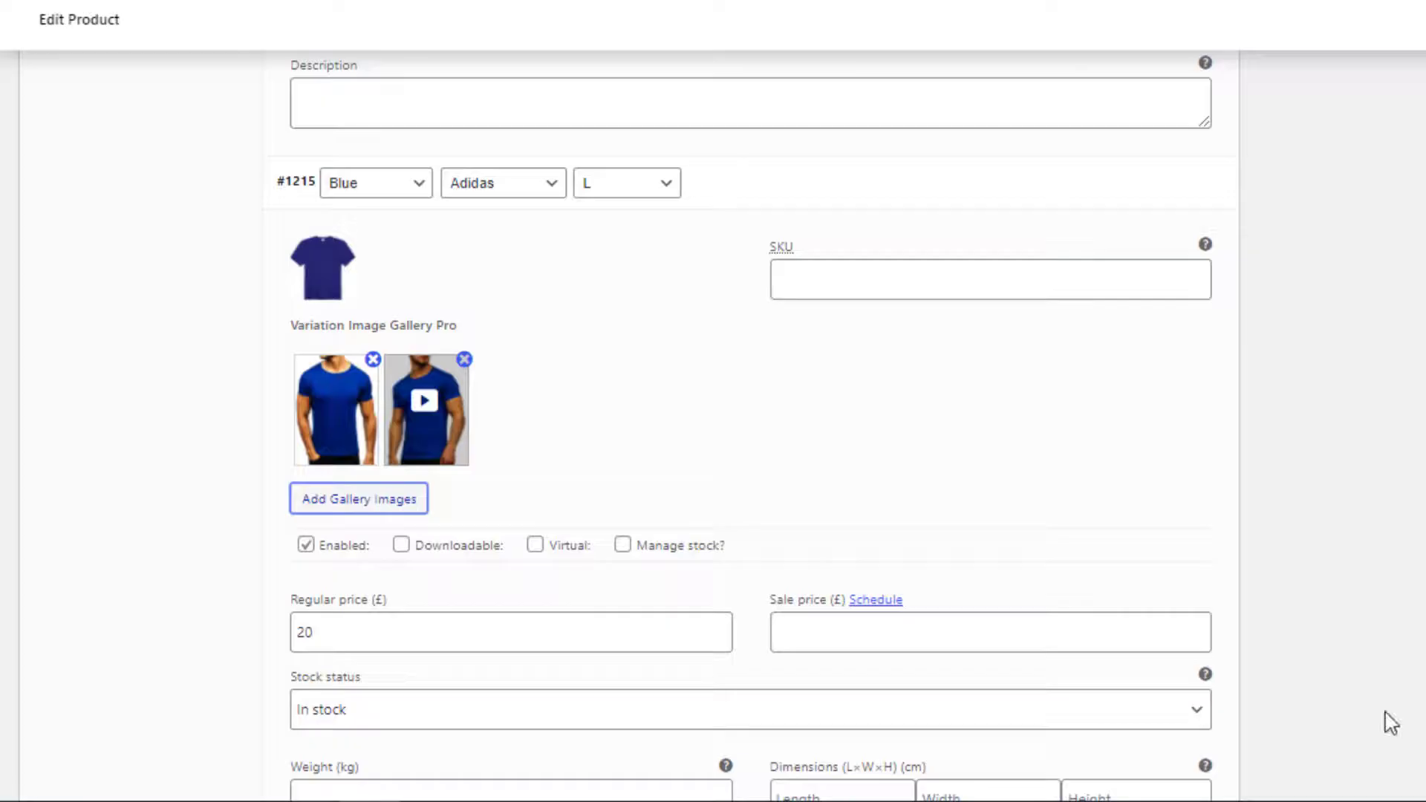
# Step: Save the Blue variation's gallery changes and view the product's store page
pyautogui.scroll(-5, 1389, 720)
pyautogui.click(308, 539)
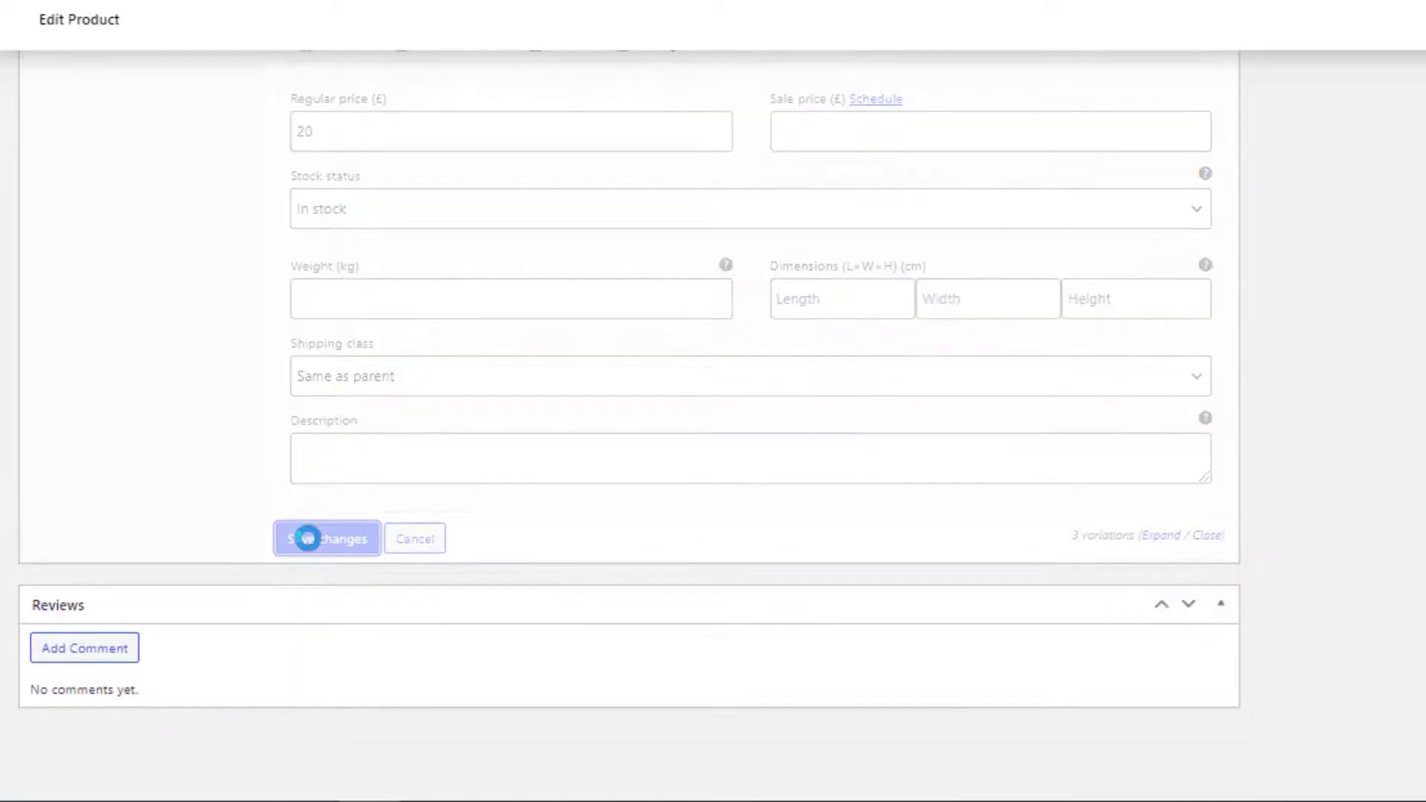
pyautogui.scroll(15, 308, 539)
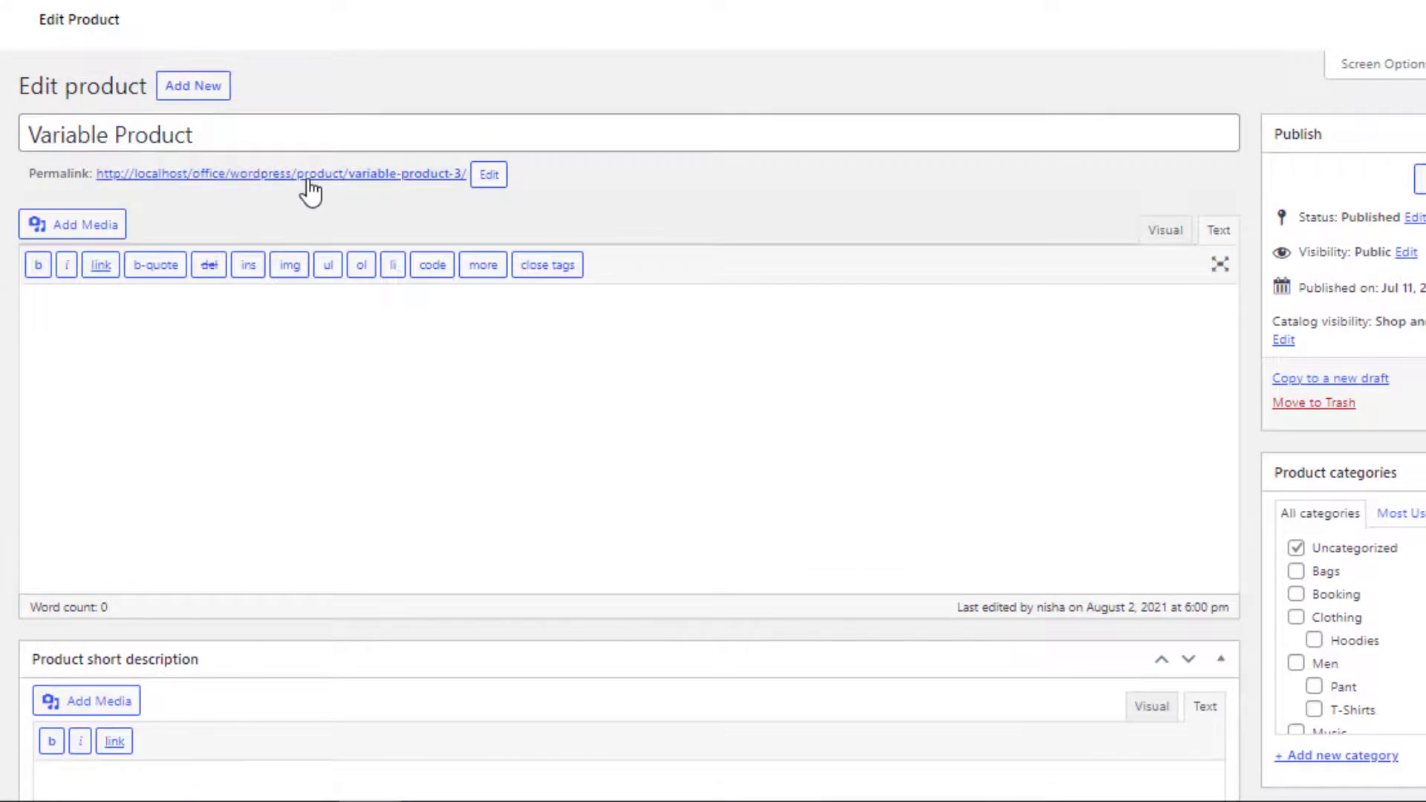
pyautogui.click(297, 179)
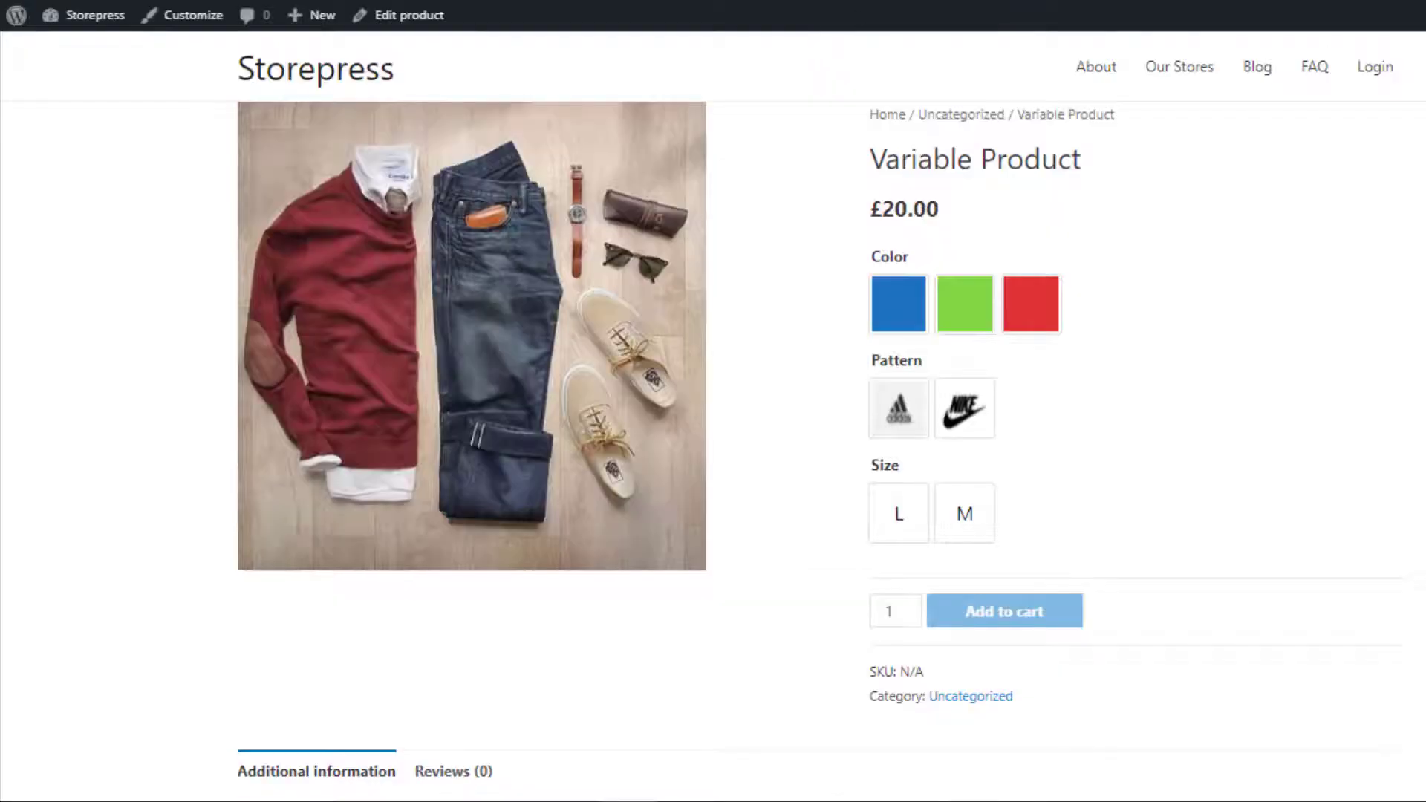
# Step: Choose Blue, Adidas, L on the store page, play its YouTube gallery video, and clear the chosen options
pyautogui.click(897, 305)
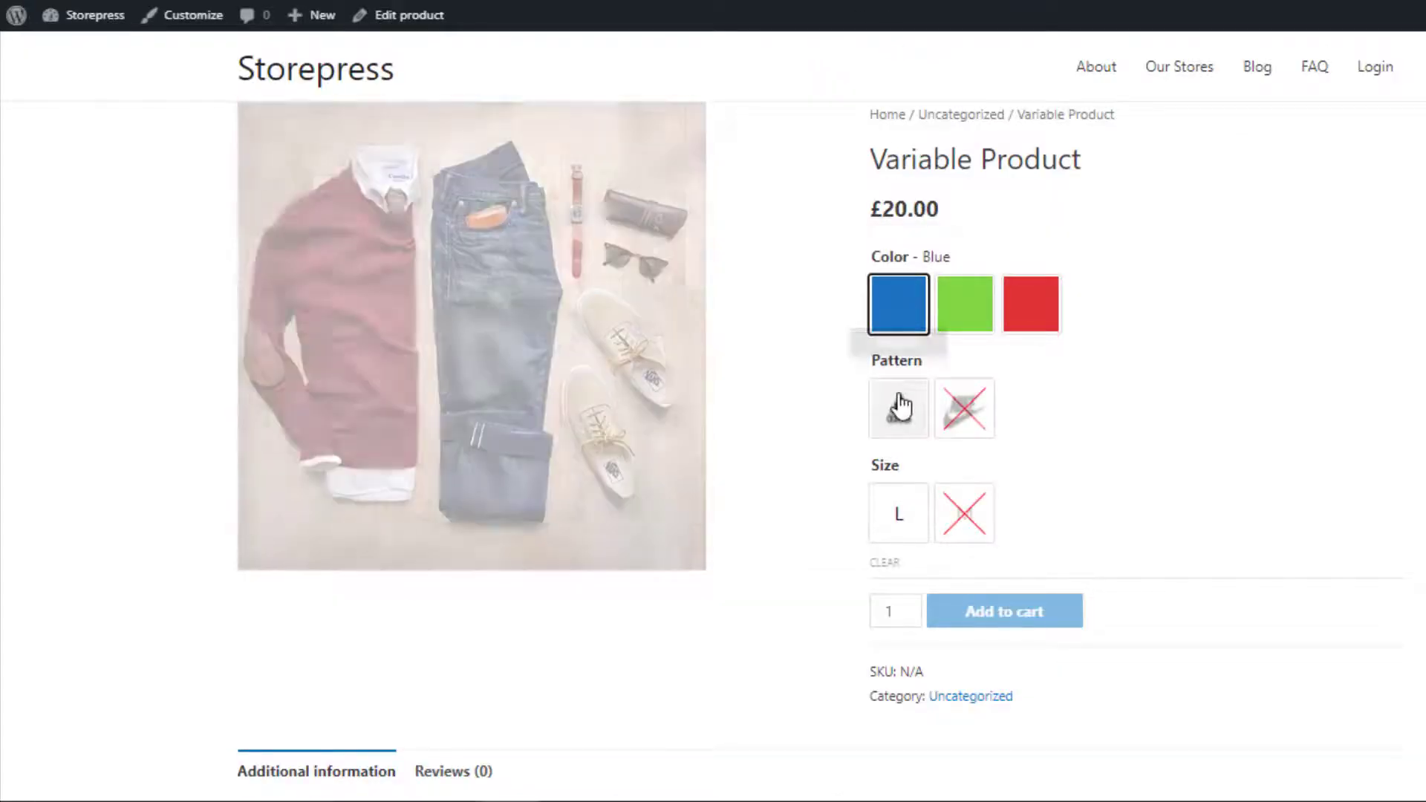
pyautogui.click(899, 410)
pyautogui.click(899, 511)
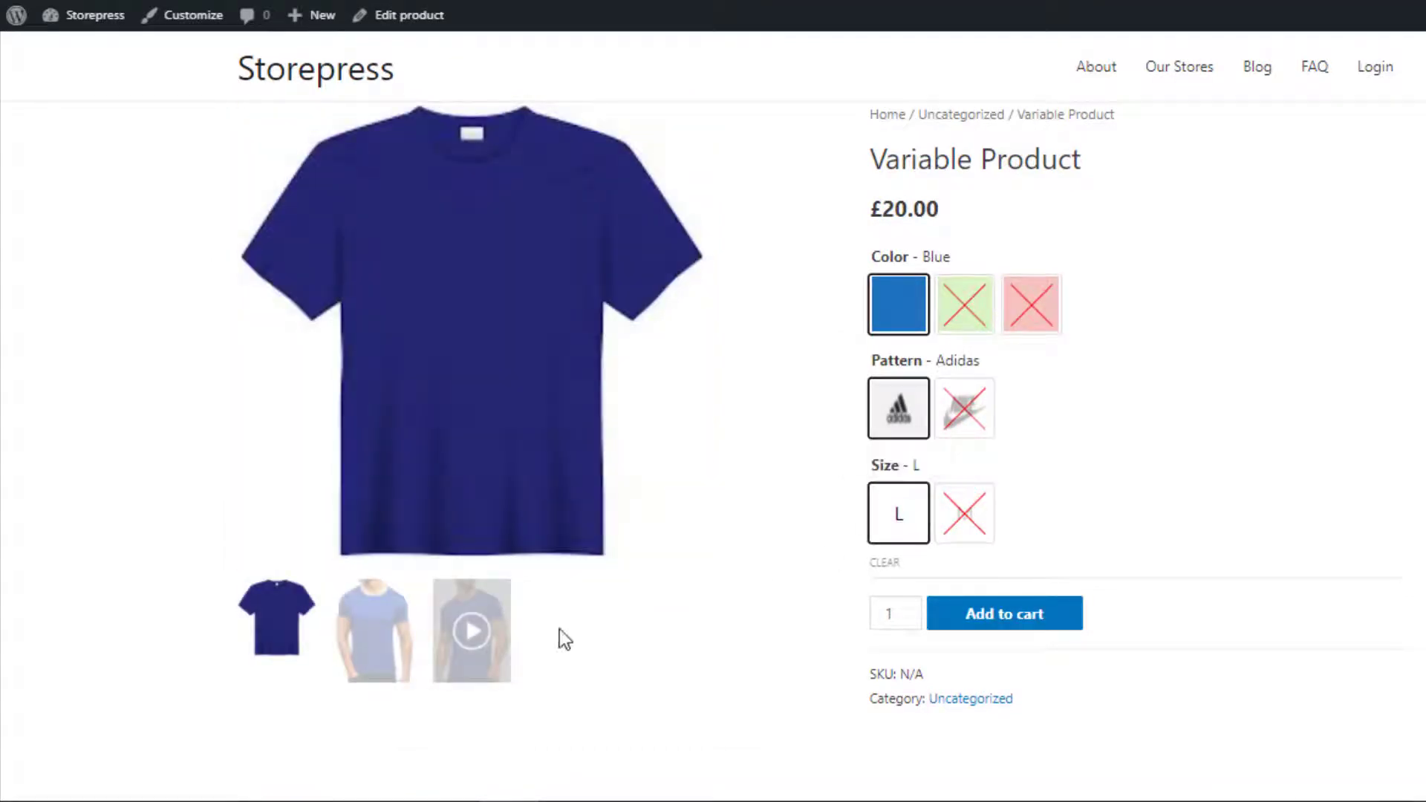
pyautogui.click(470, 645)
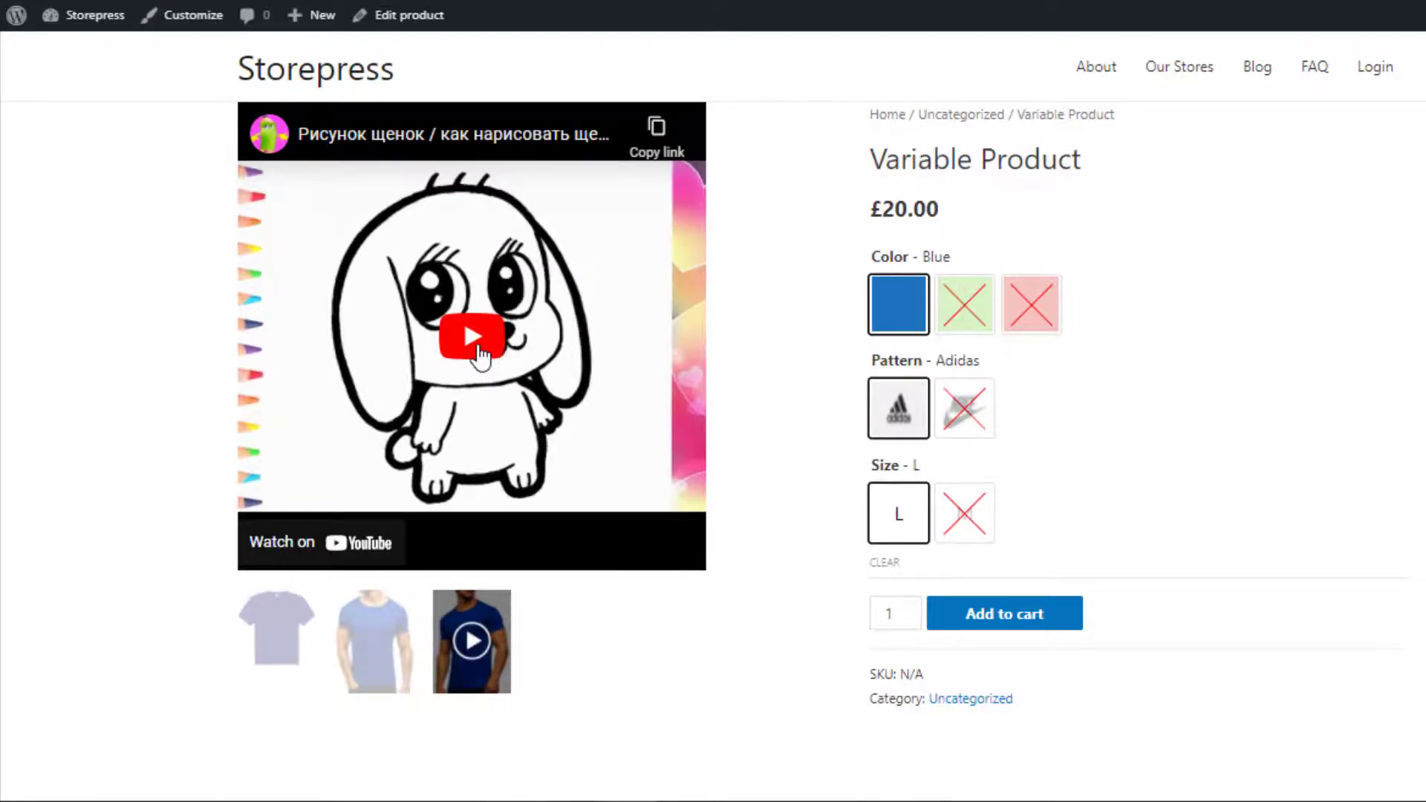
pyautogui.click(475, 342)
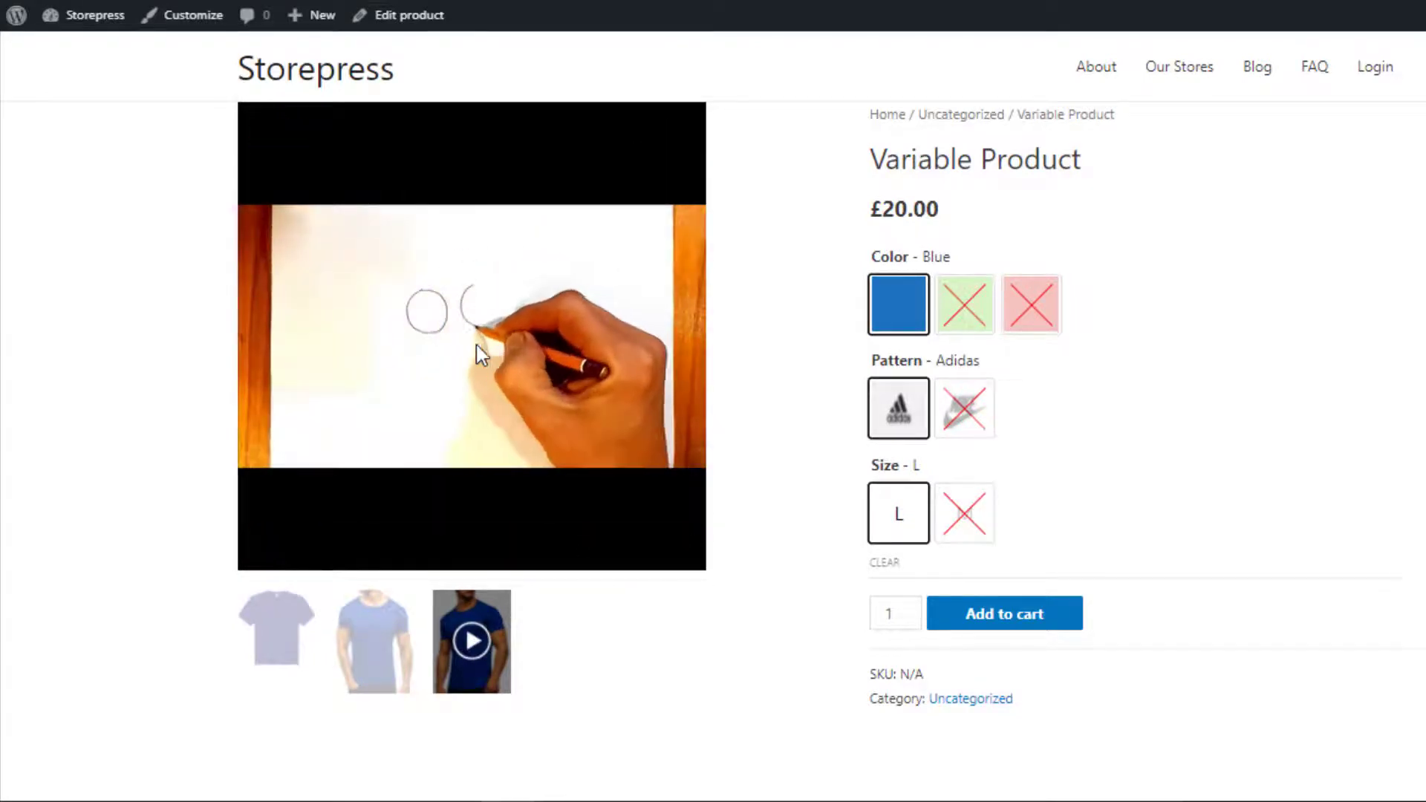
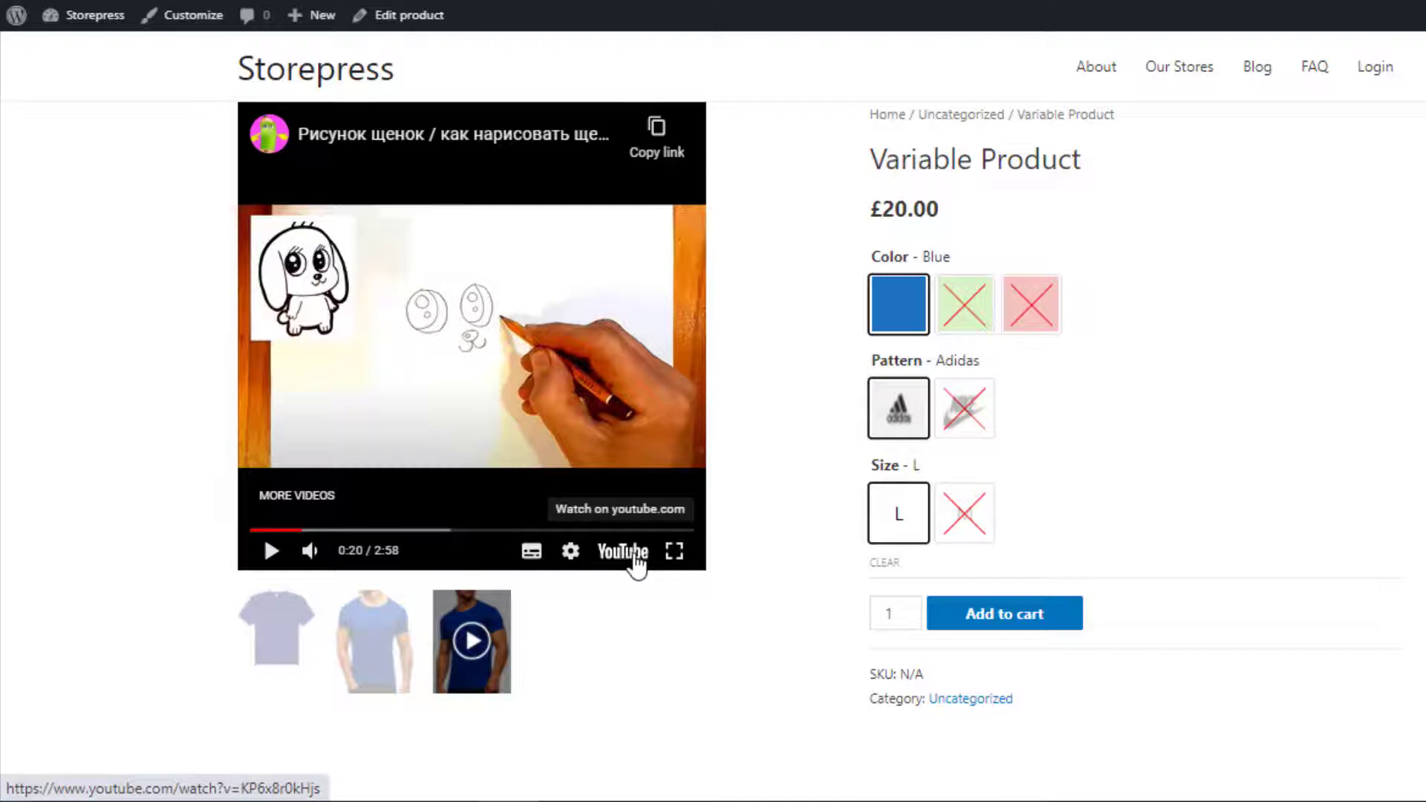
pyautogui.click(885, 563)
# Step: Choose the Red, Adidas, M variation on the store page to view its gallery
pyautogui.click(1025, 305)
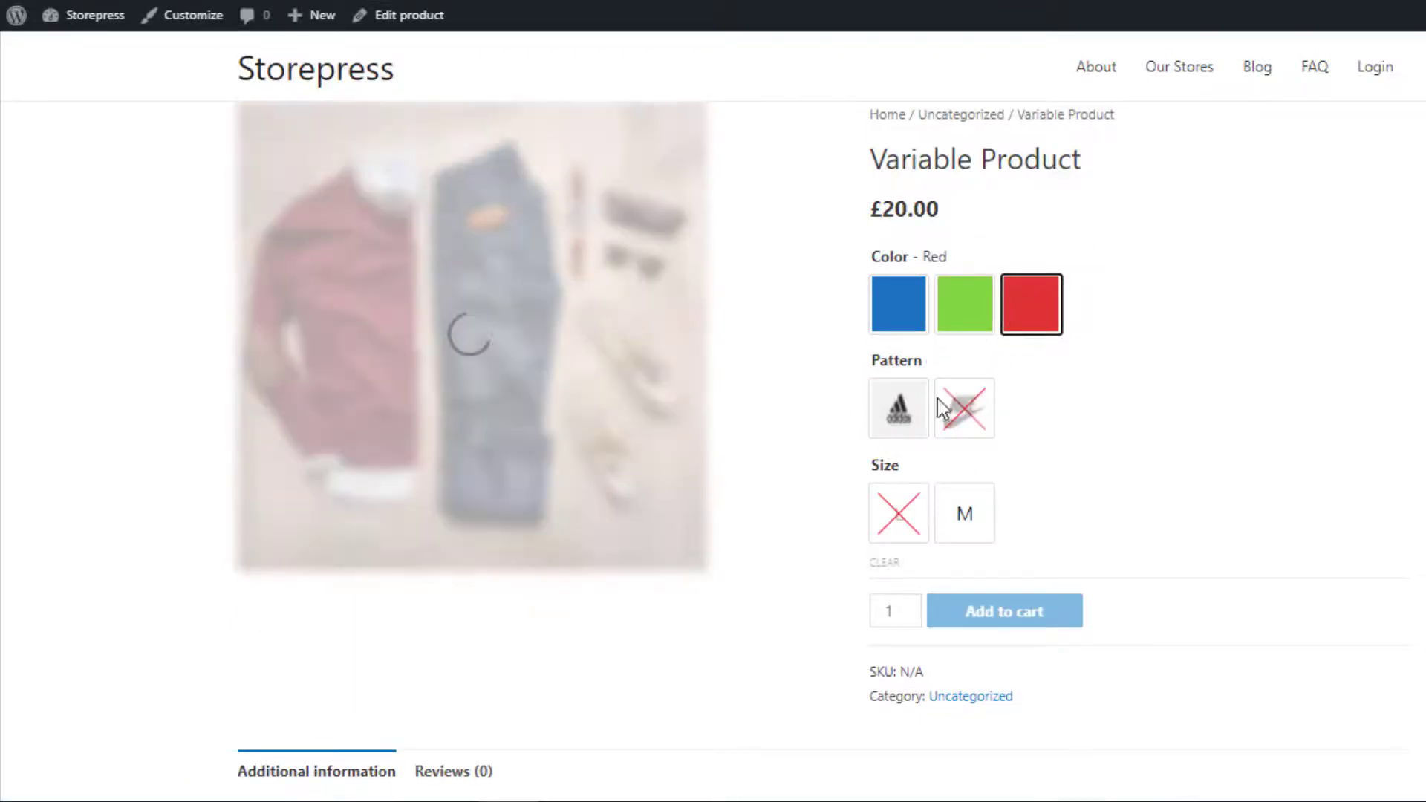
pyautogui.click(900, 409)
pyautogui.click(967, 520)
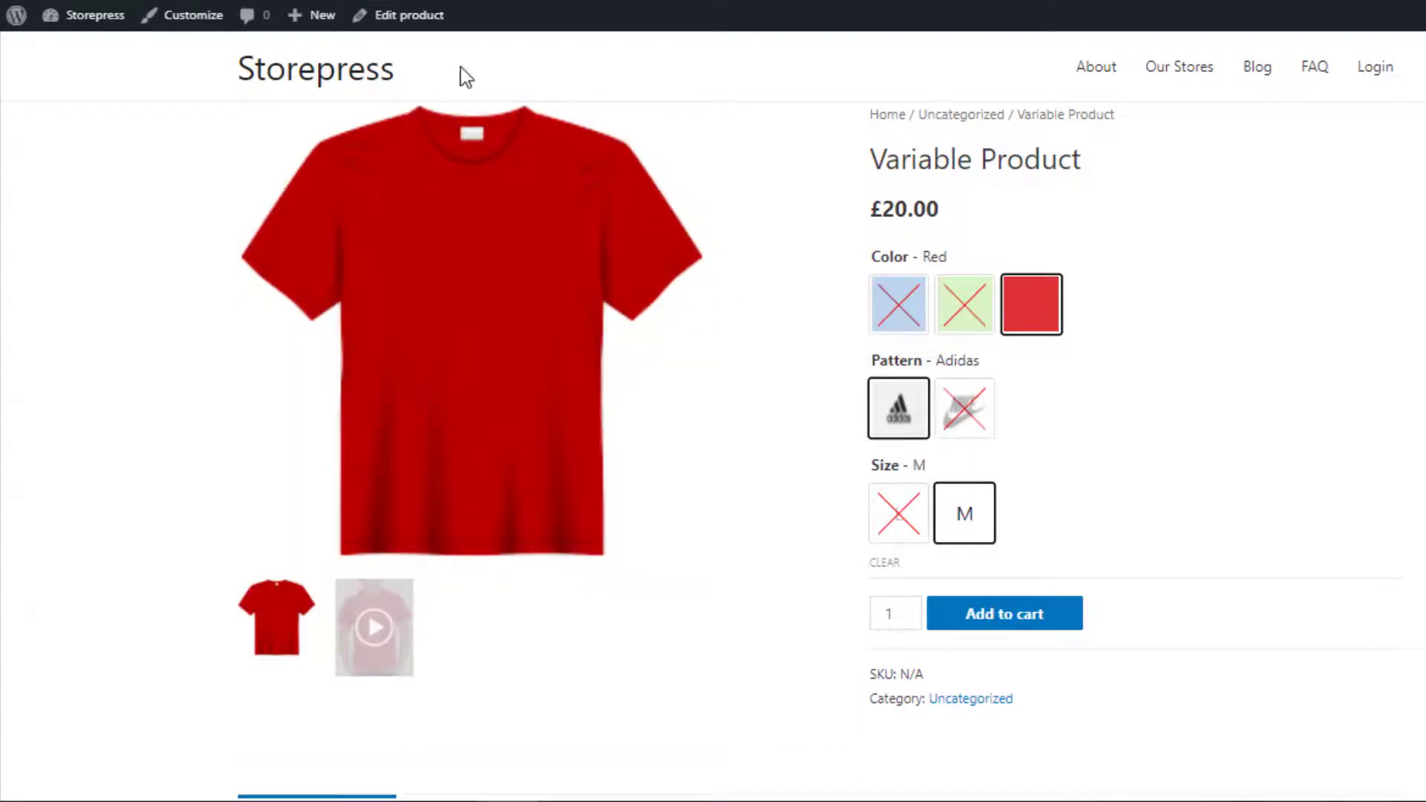
# Step: Go back to editing Variable Product and expand all of its variations
pyautogui.click(413, 27)
pyautogui.scroll(-12, 230, 188)
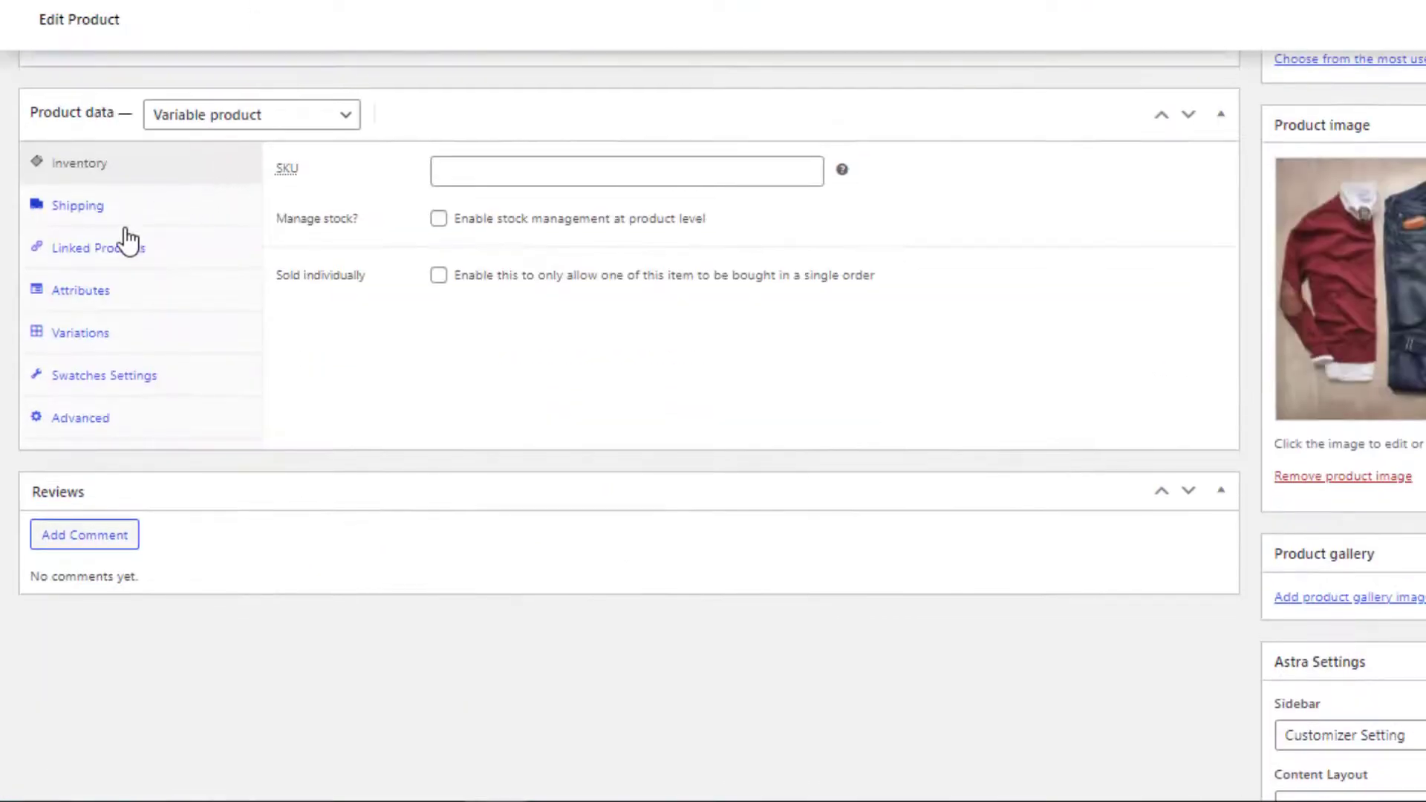
pyautogui.click(77, 338)
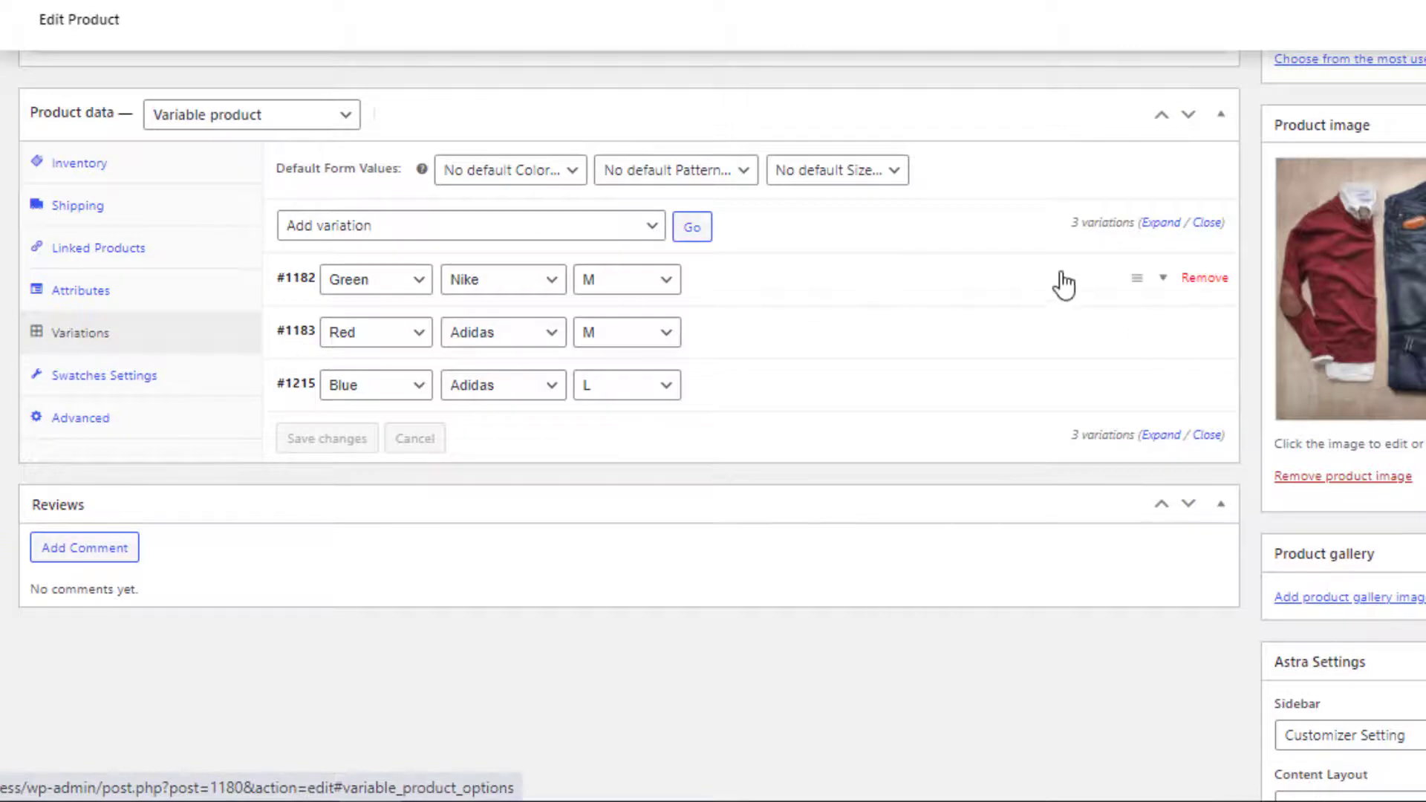
pyautogui.click(1171, 225)
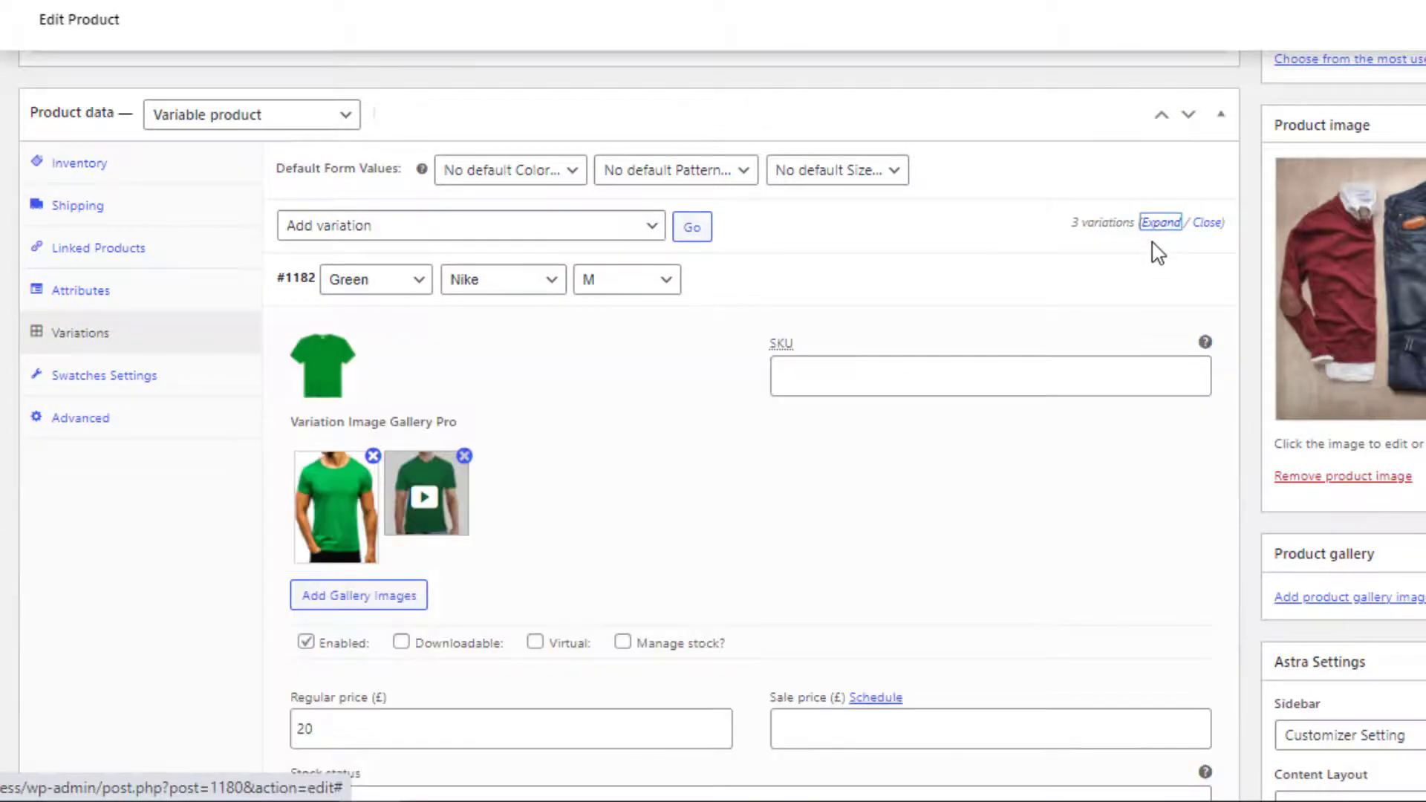
# Step: Open the gallery image picker for the Red, Adidas, M variation and select the image of a man in a red T-shirt
pyautogui.scroll(-8, 1110, 275)
pyautogui.scroll(-5, 1111, 271)
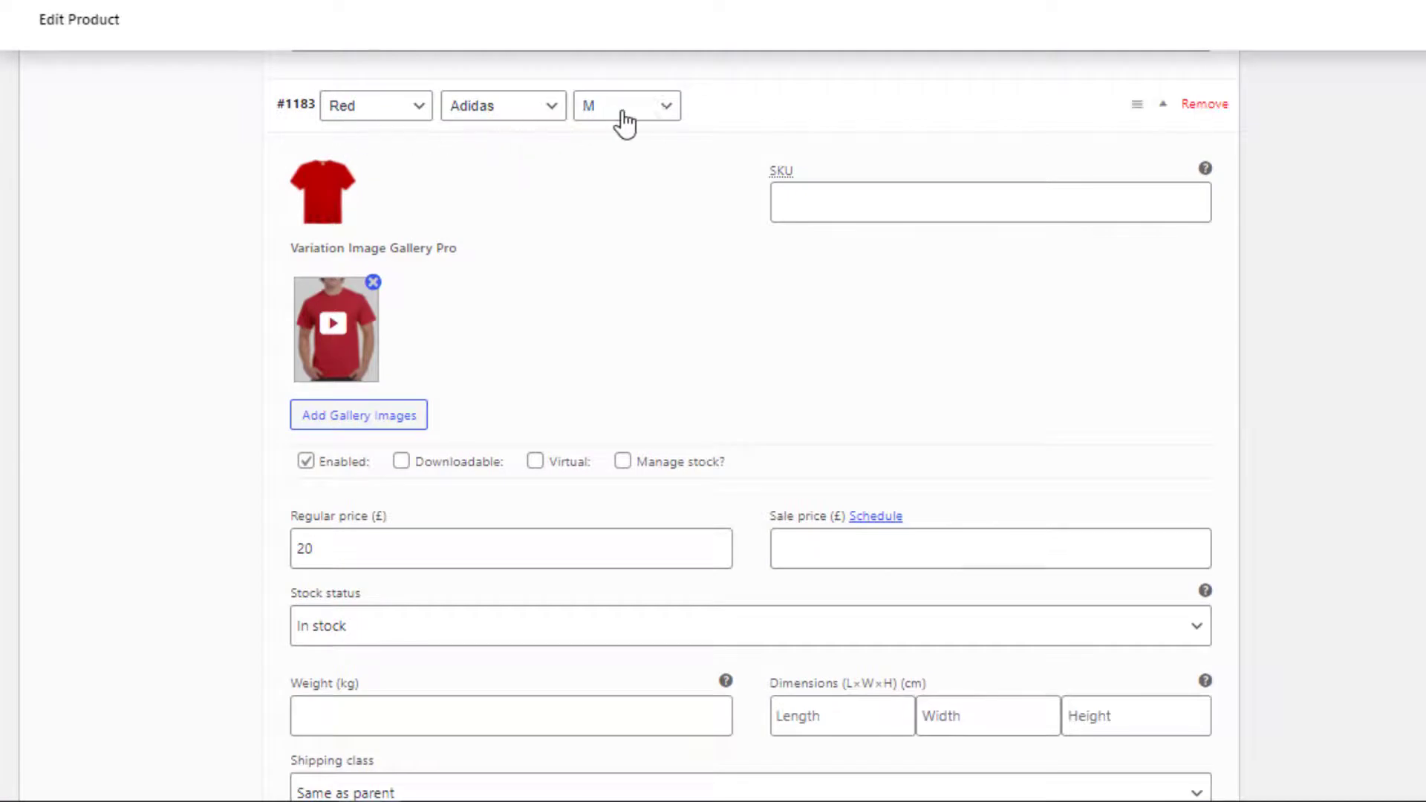
pyautogui.click(394, 427)
pyautogui.click(546, 282)
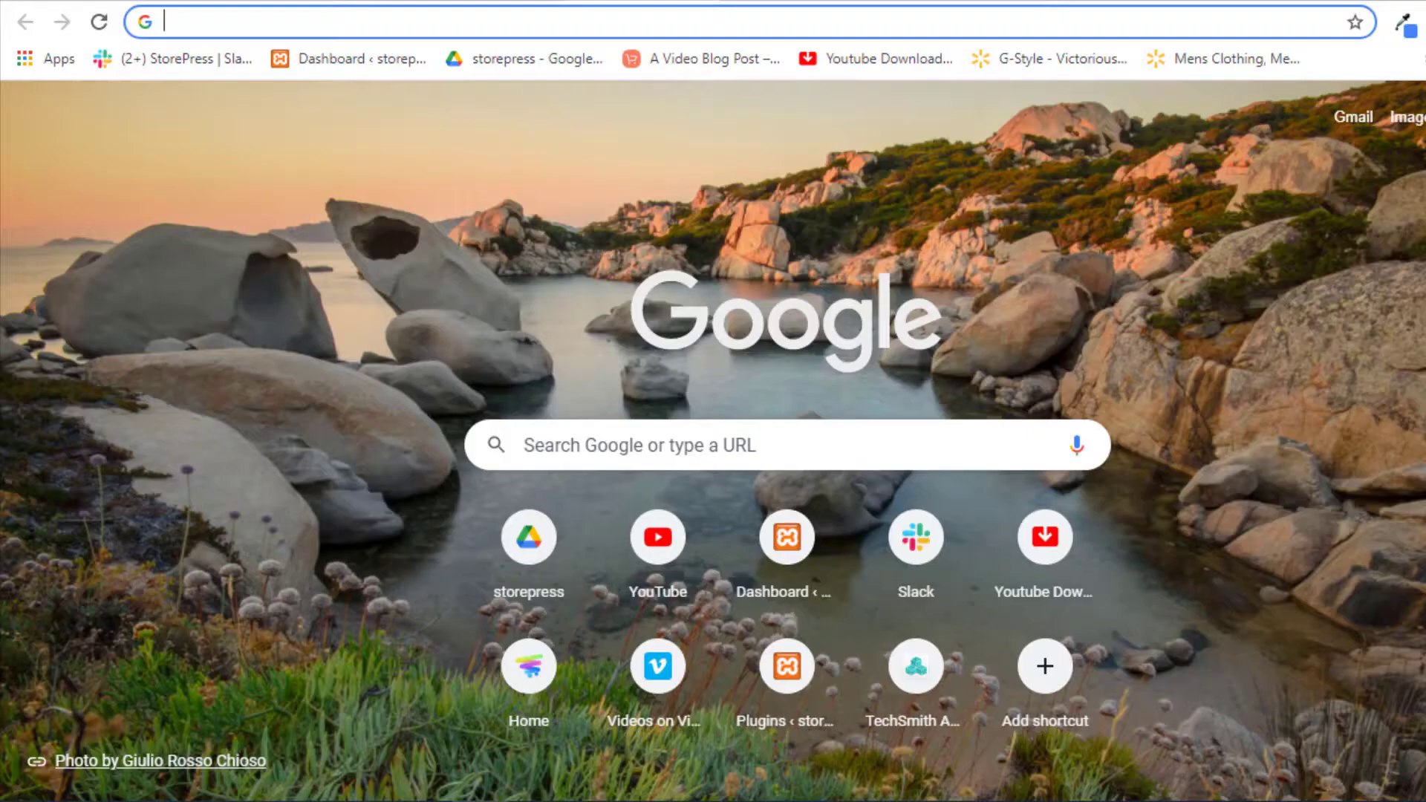
# Step: Go to vimeo.com, browse to the video "J.H Maiden - Curator, 1882", pause it, and copy its address
pyautogui.write('vimeo.com')
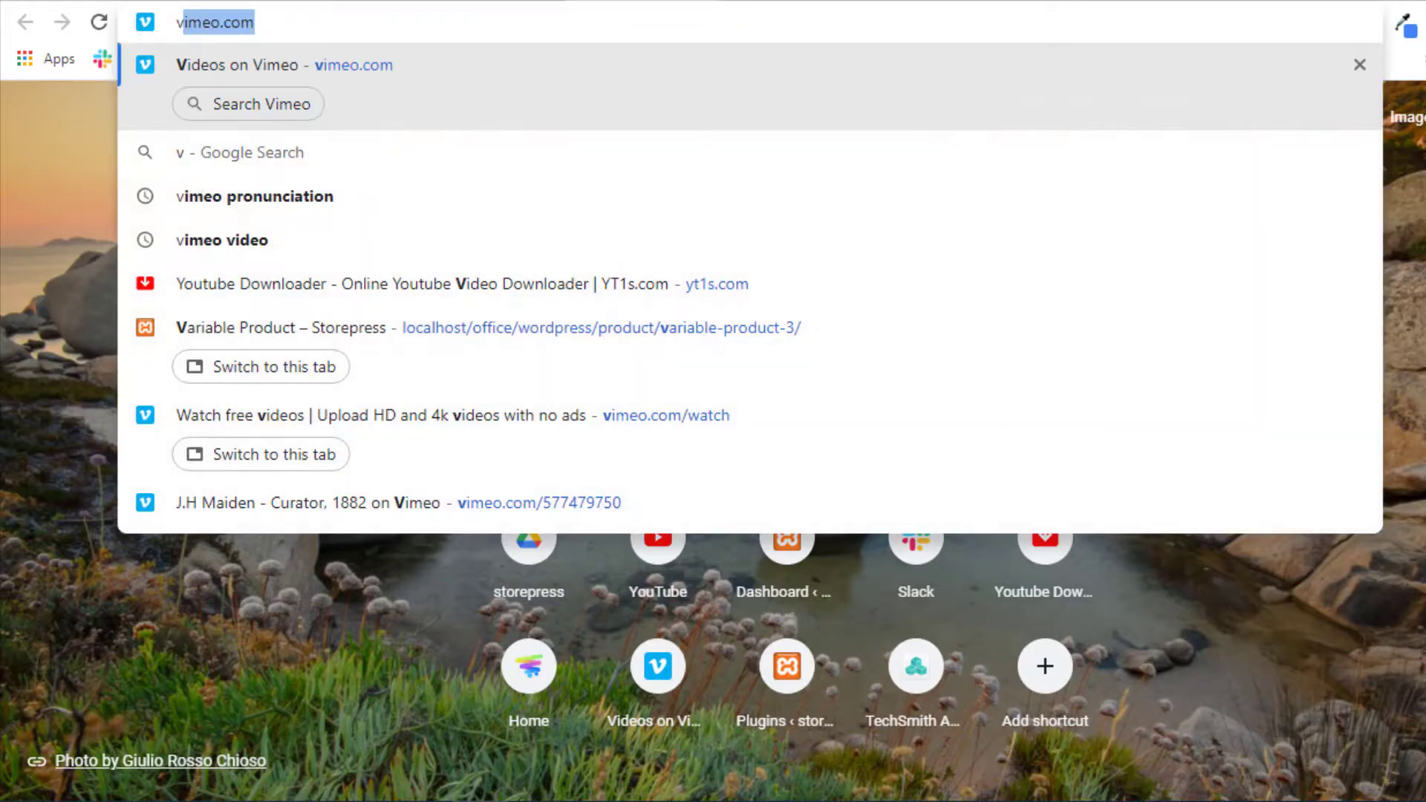
pyautogui.press('Return')
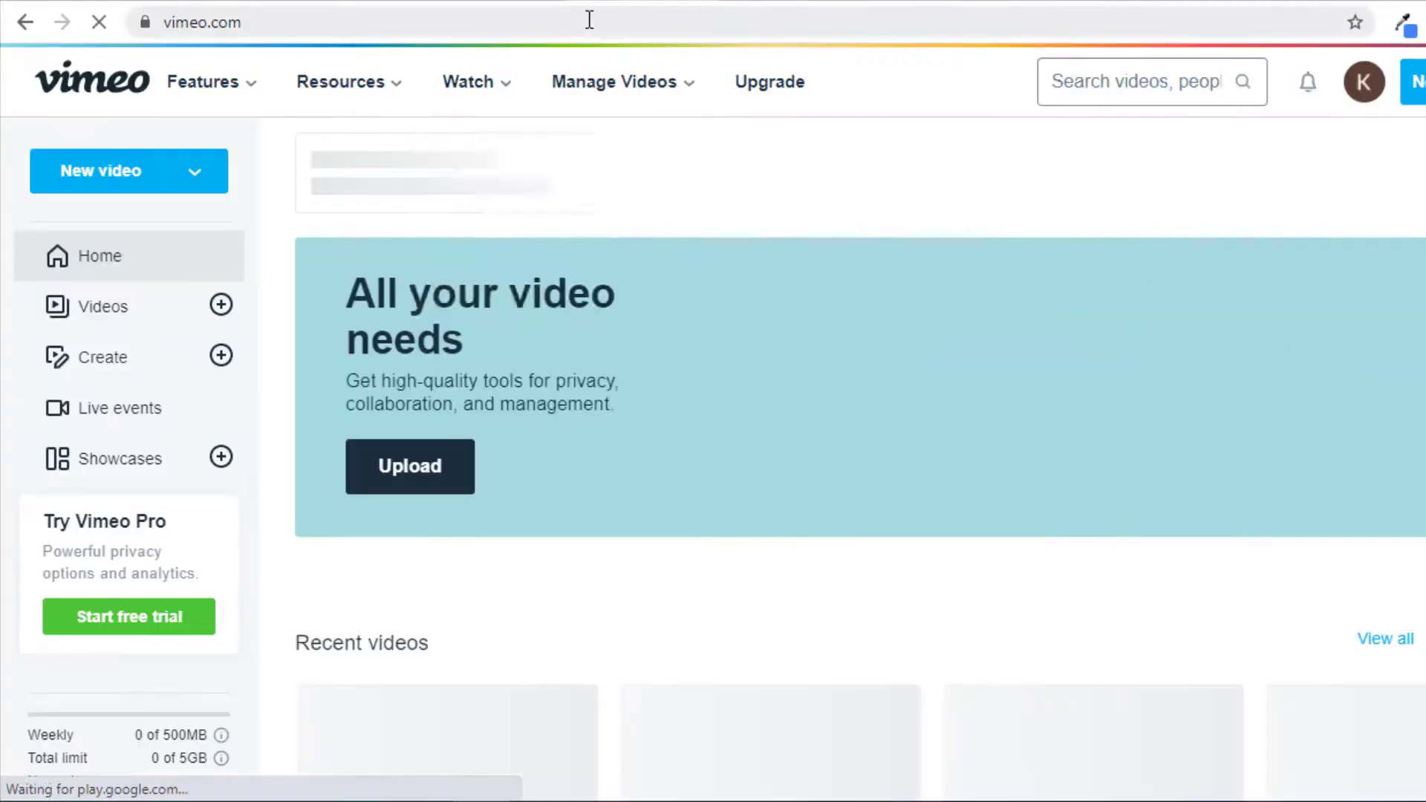
pyautogui.moveTo(503, 96)
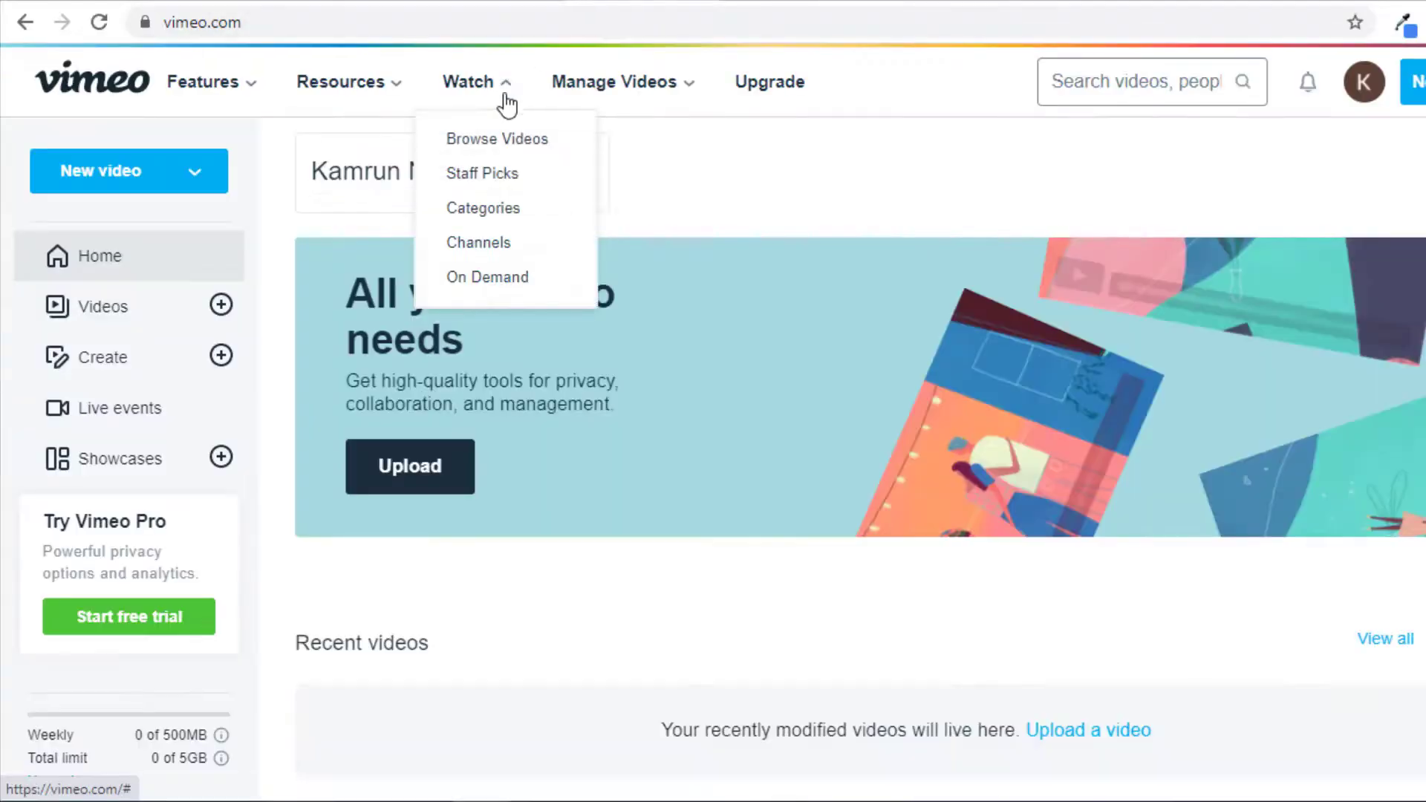
pyautogui.click(514, 139)
pyautogui.scroll(-3, 990, 532)
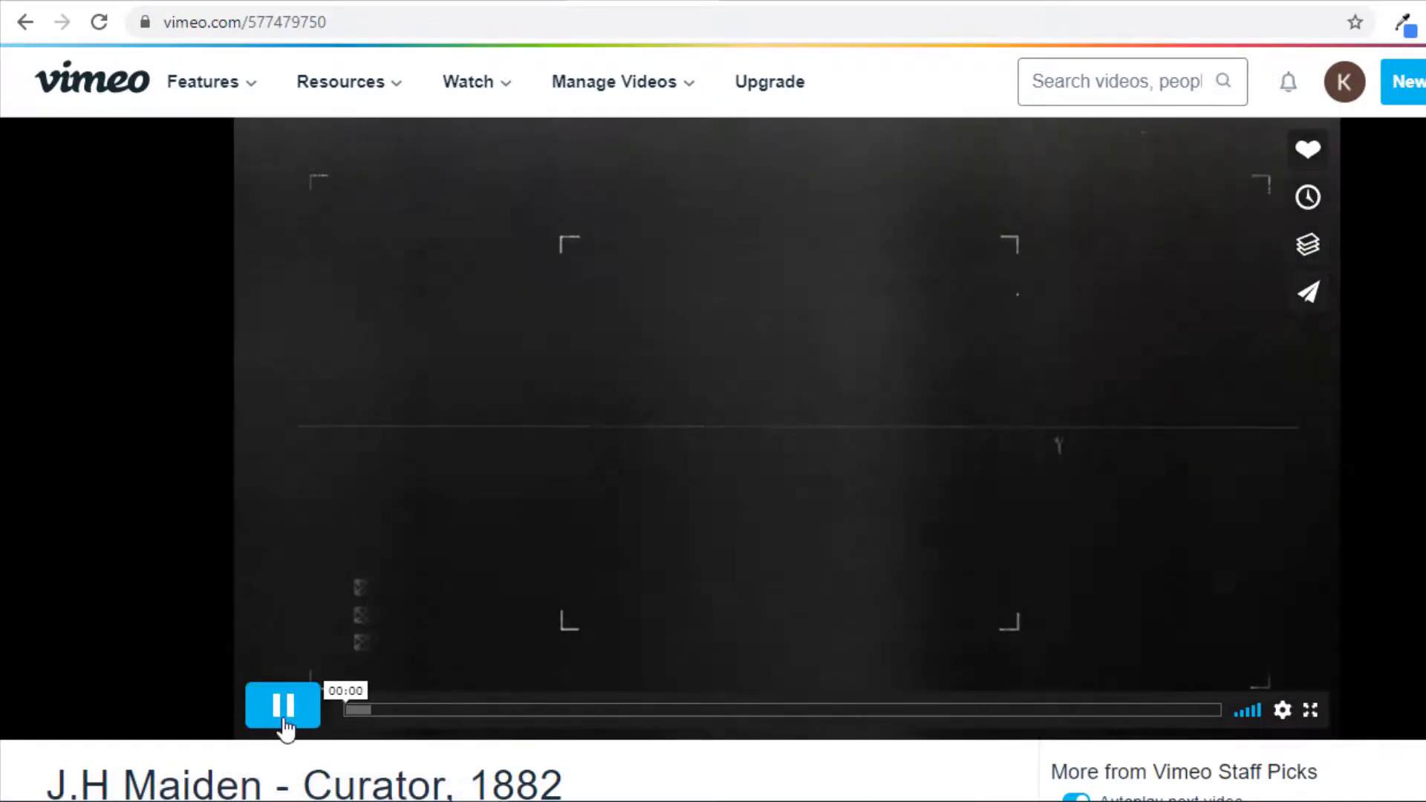
pyautogui.click(283, 705)
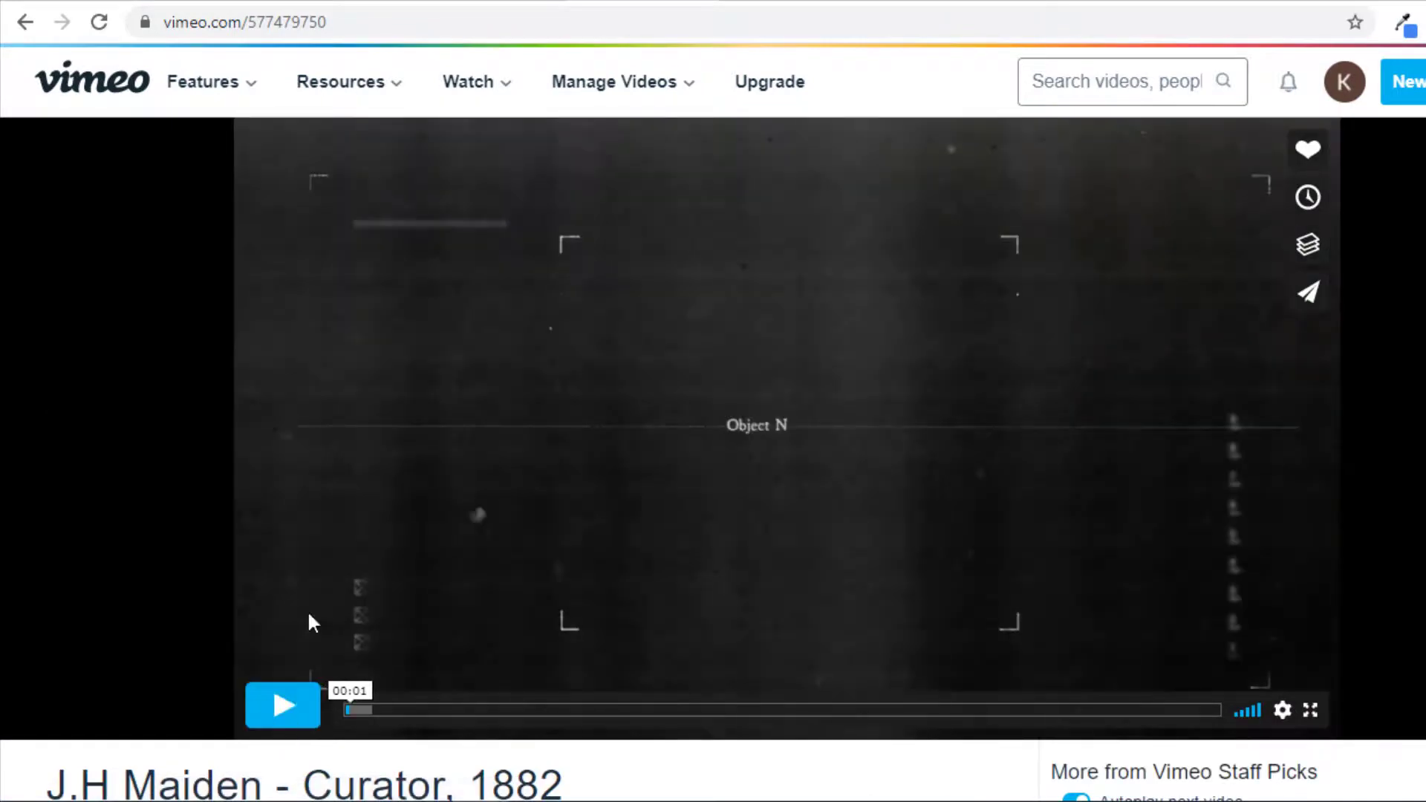
pyautogui.click(590, 19)
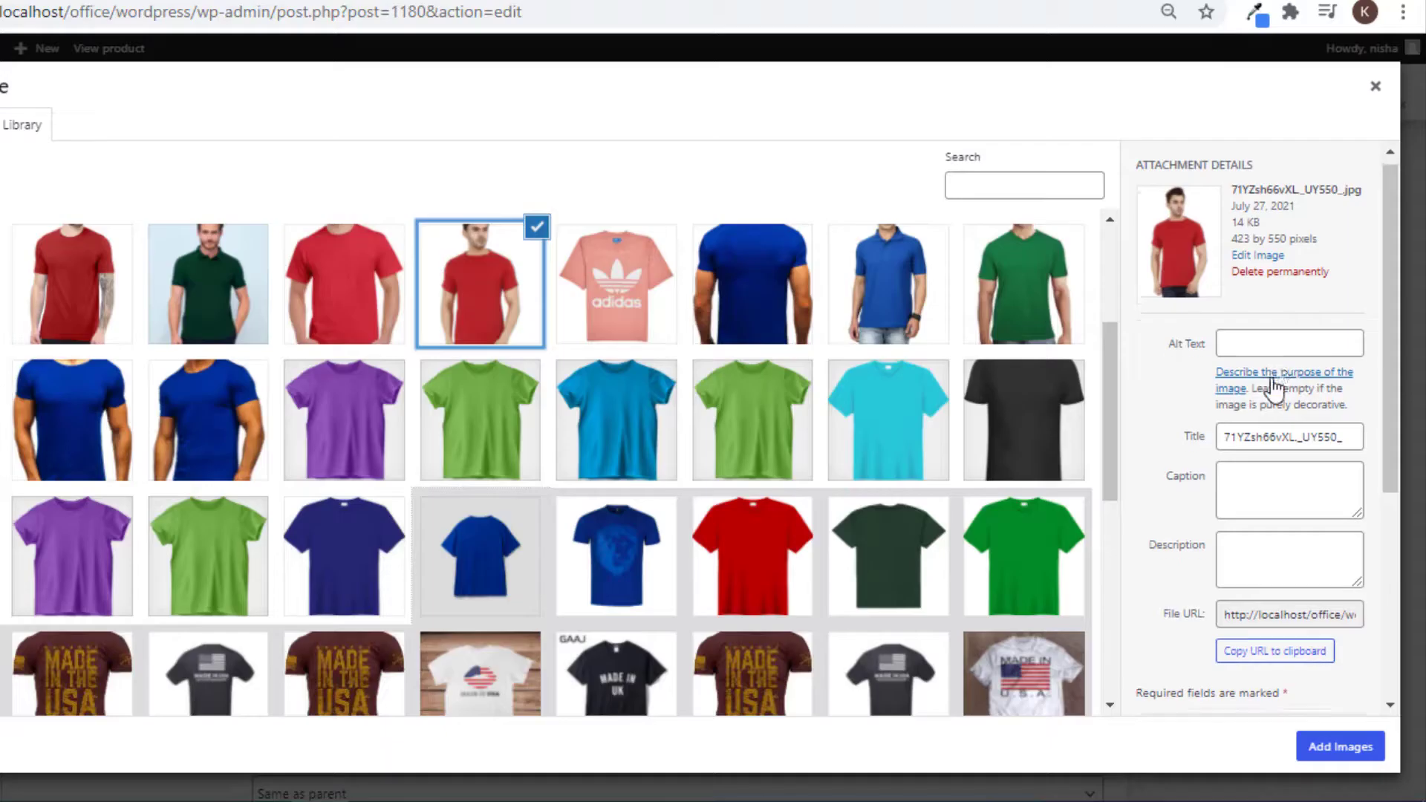
pyautogui.scroll(-5, 1273, 390)
pyautogui.click(1263, 433)
pyautogui.write('https://vimeo.com/577479750')
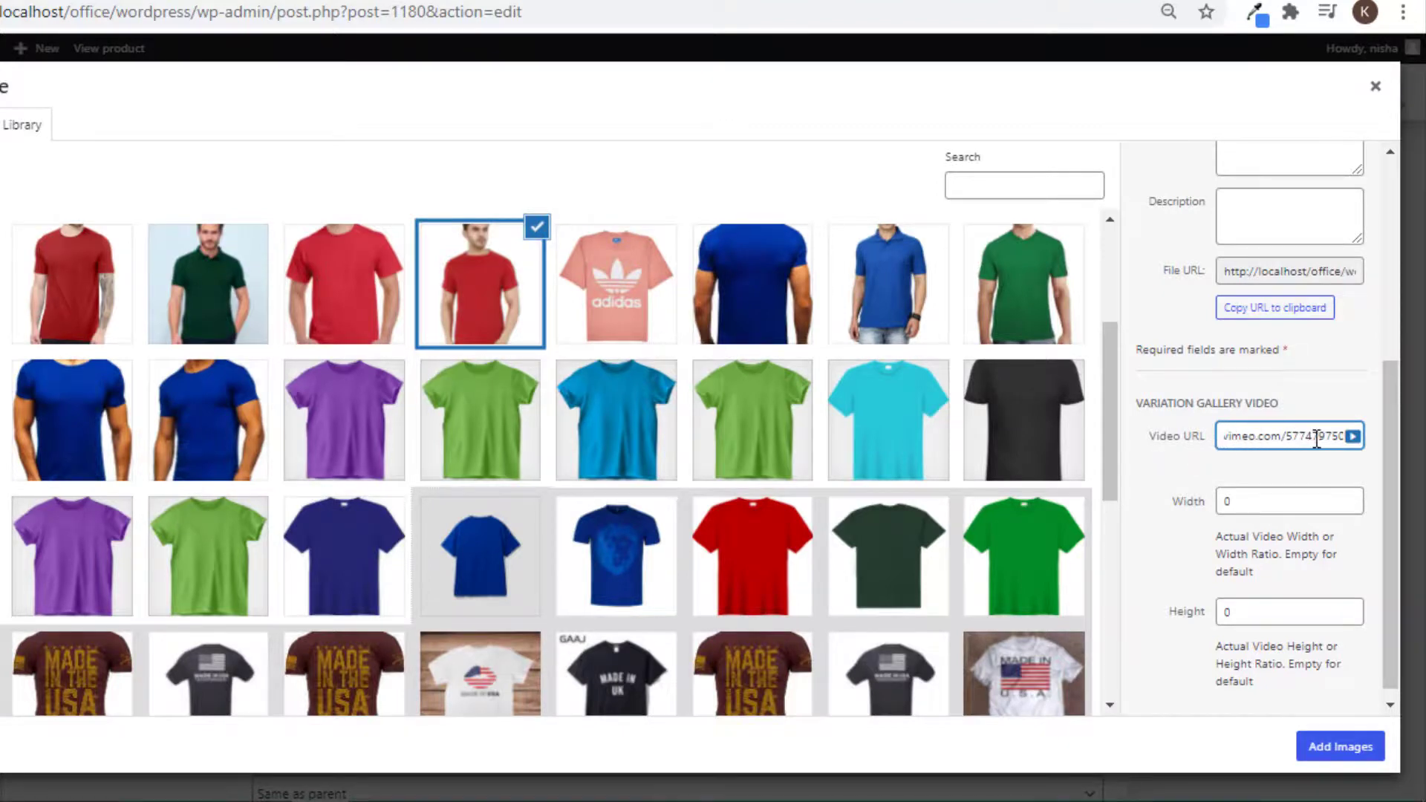
pyautogui.press('Tab')
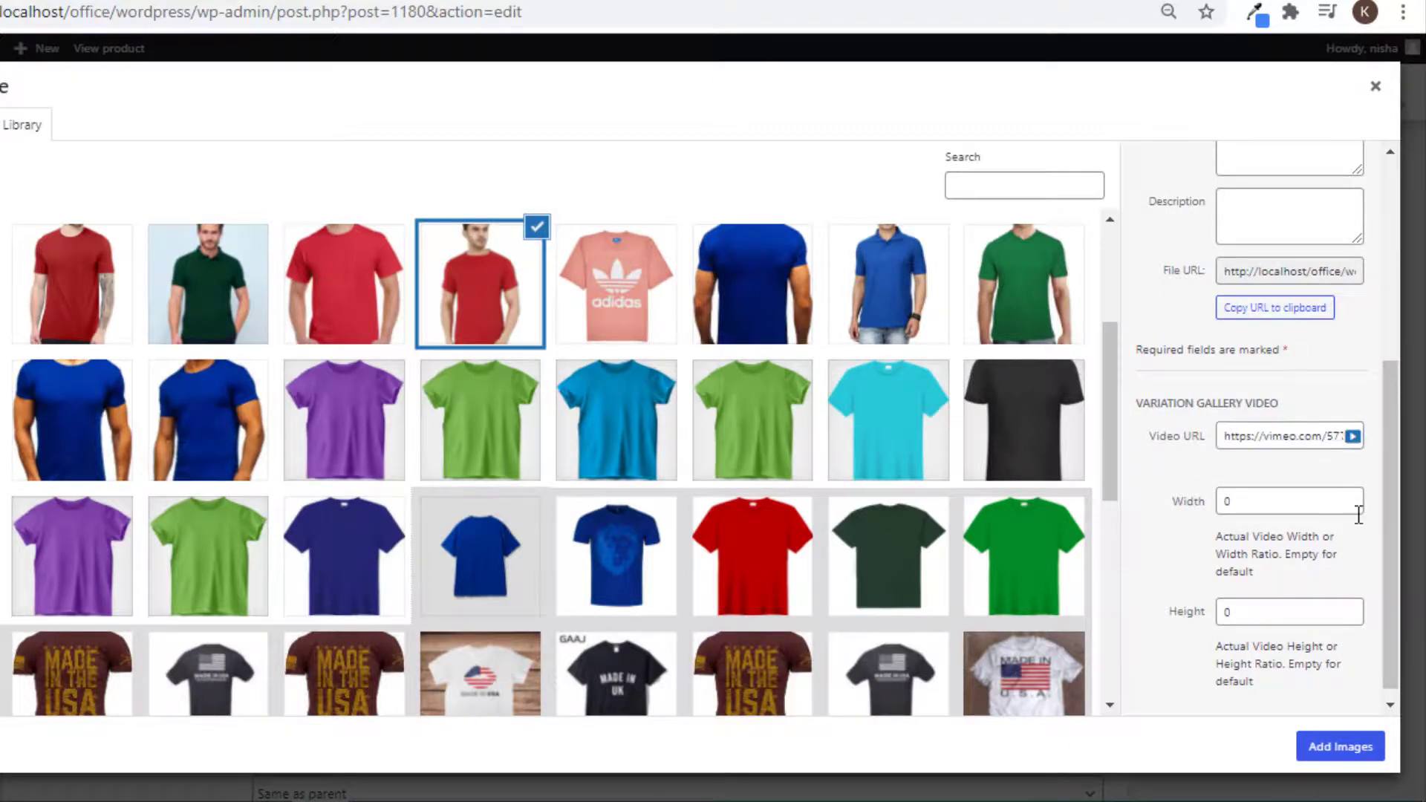
pyautogui.click(1346, 750)
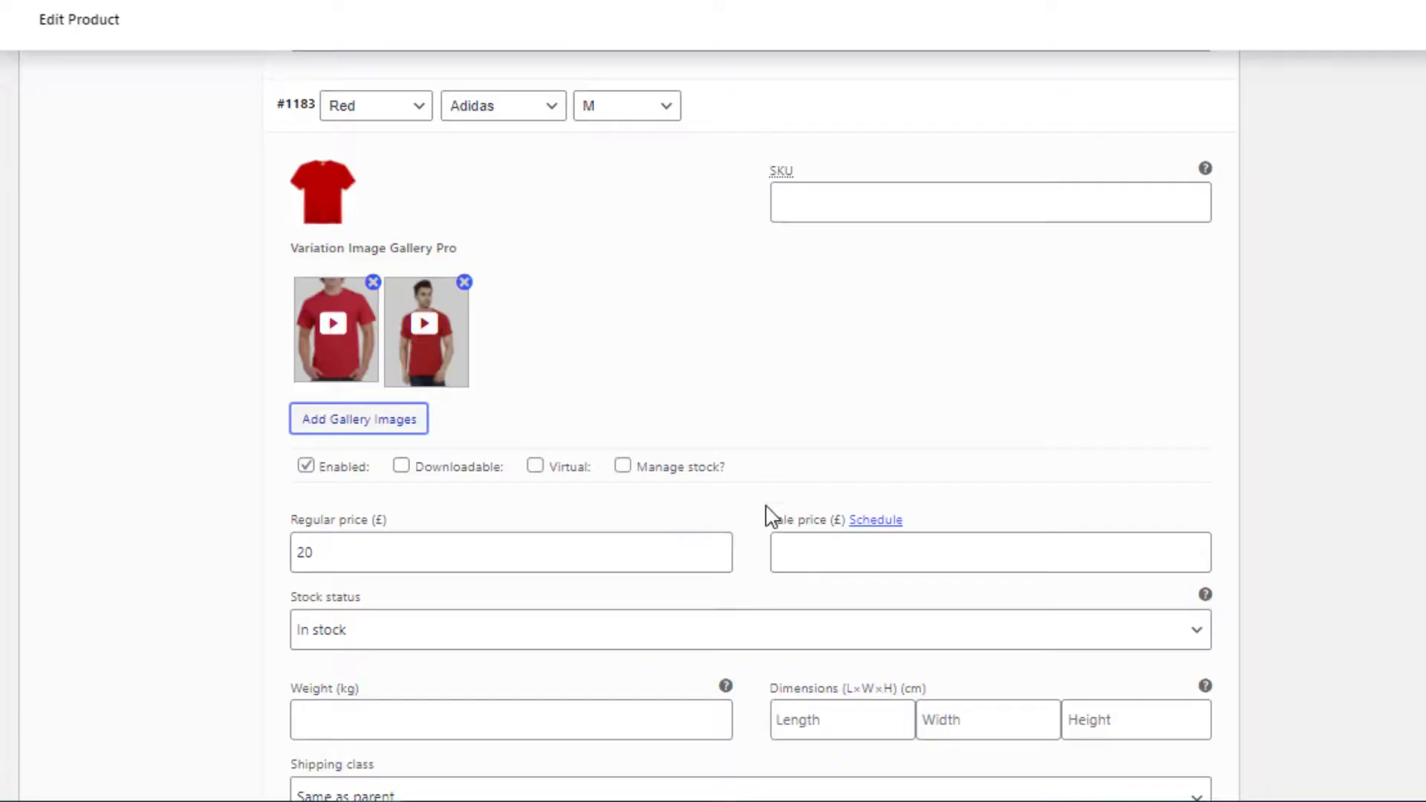
# Step: Save the Red variation's gallery changes and view Variable Product in the store
pyautogui.scroll(-3, 743, 535)
pyautogui.click(344, 546)
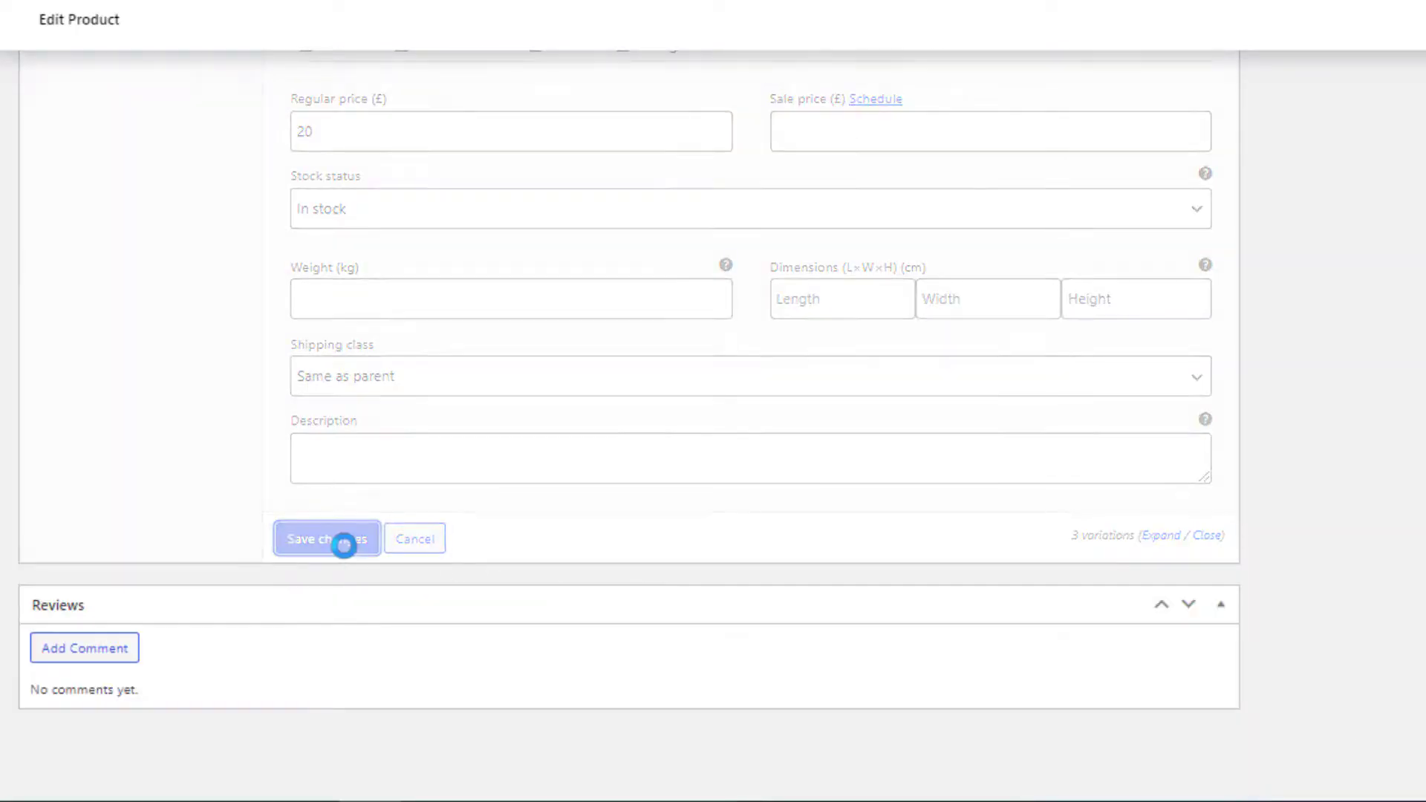
pyautogui.scroll(15, 343, 550)
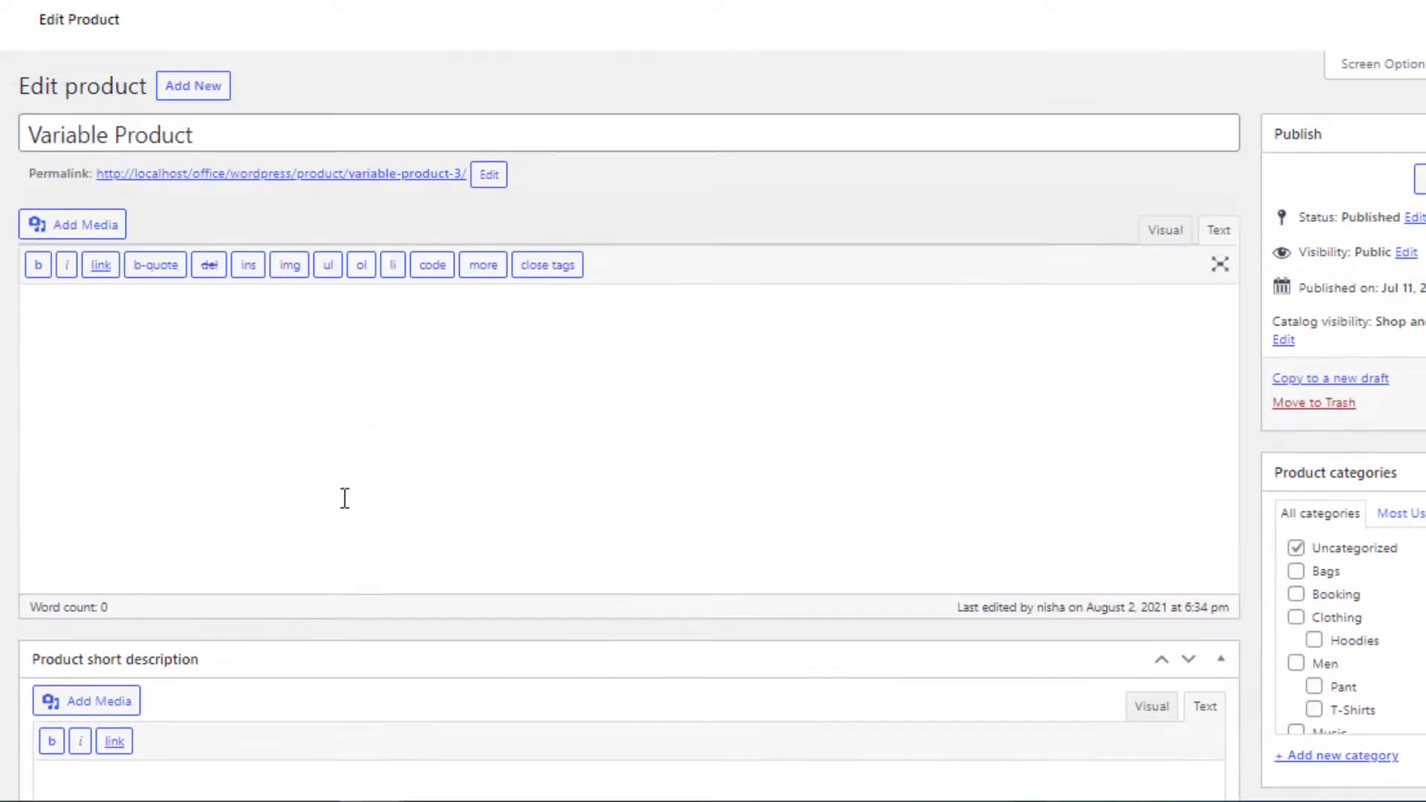
pyautogui.click(384, 178)
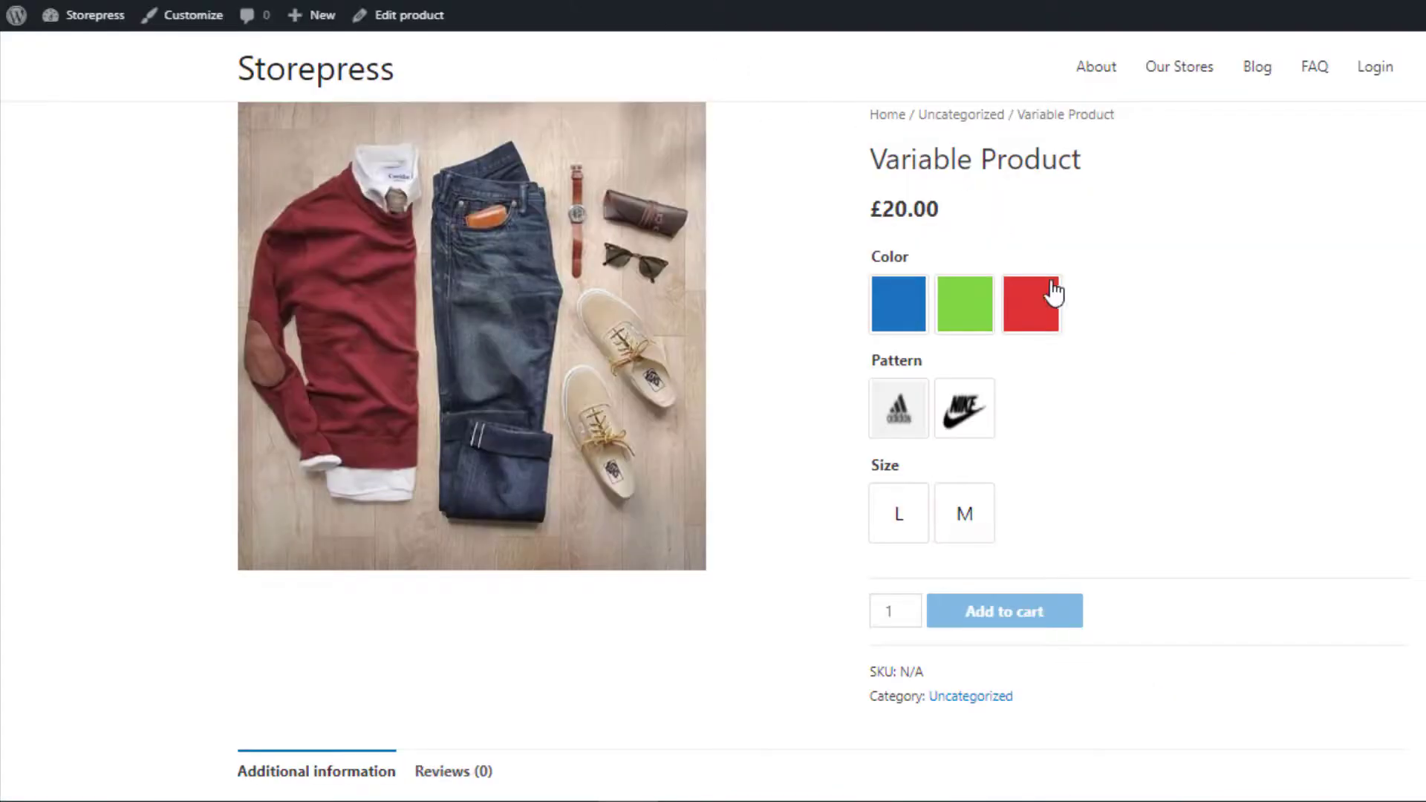
# Step: Choose Red, Adidas, M on the store page, then play and pause its Vimeo gallery video
pyautogui.click(1054, 297)
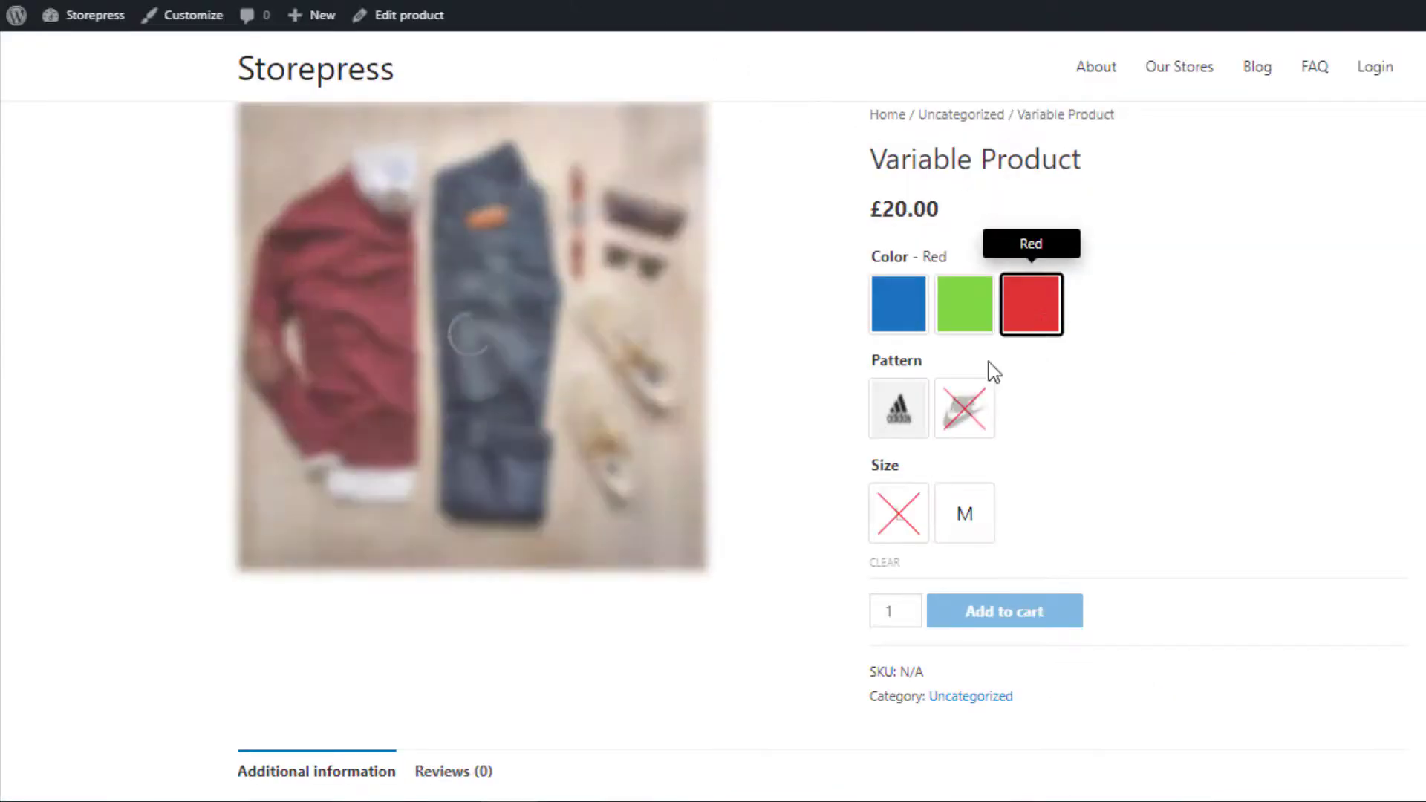
pyautogui.click(899, 408)
pyautogui.click(970, 520)
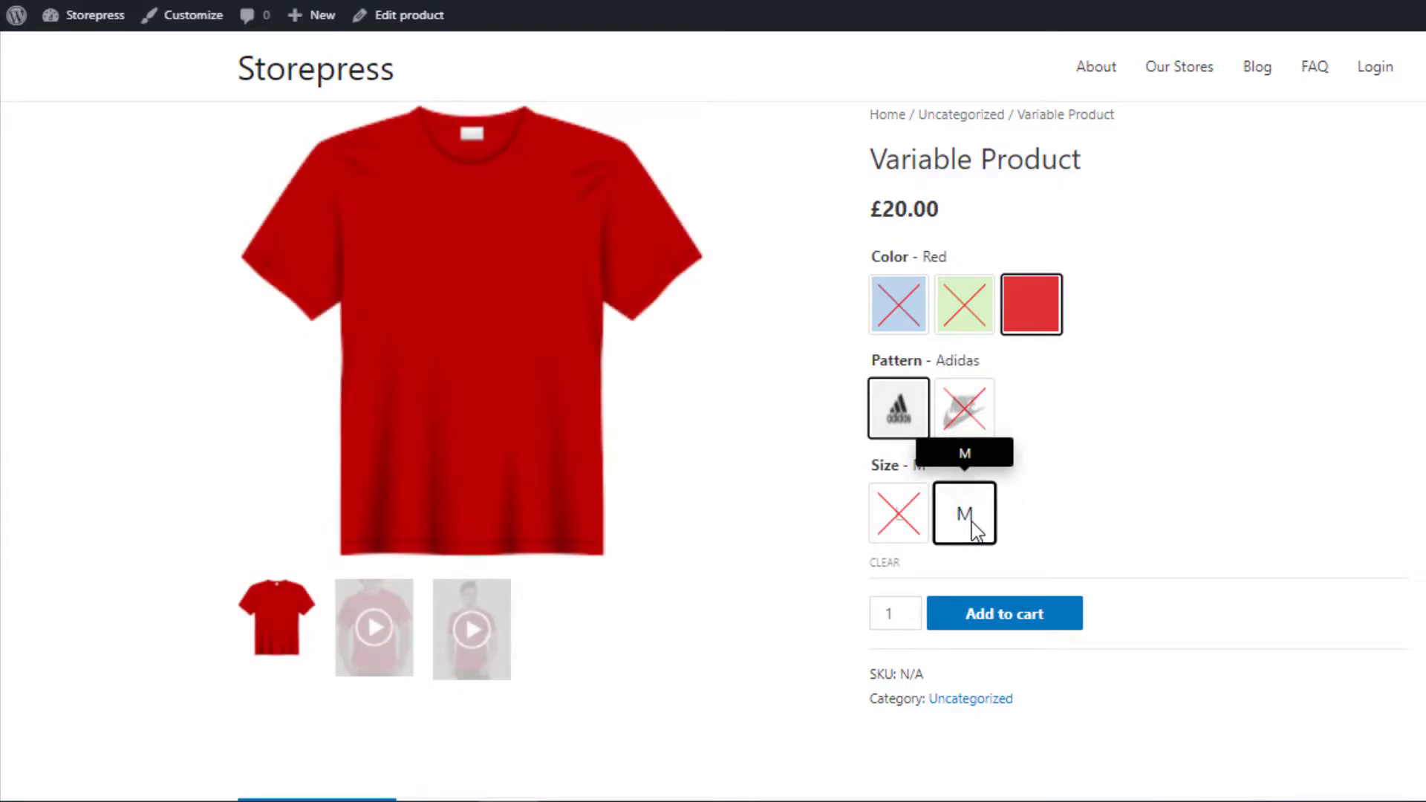
pyautogui.click(486, 637)
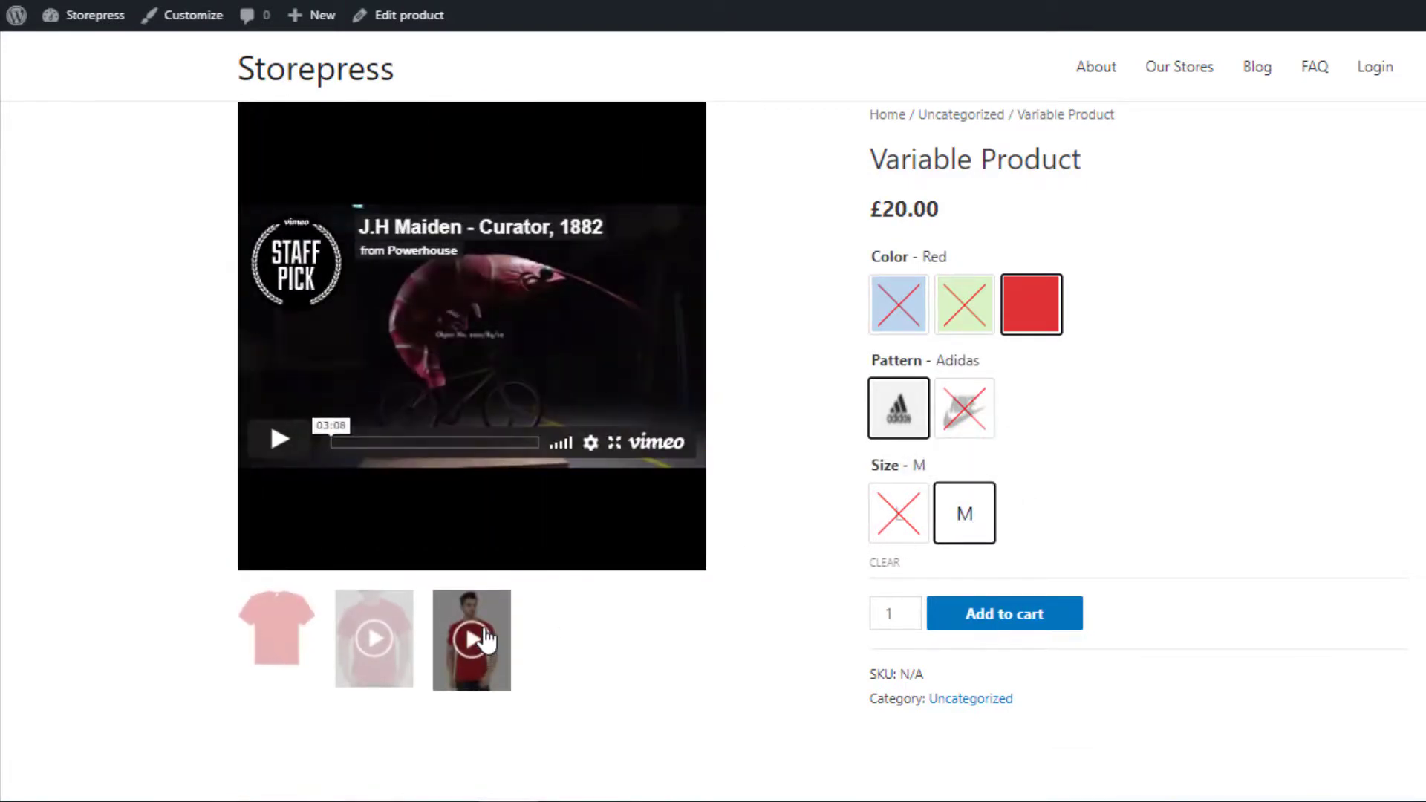
pyautogui.click(276, 440)
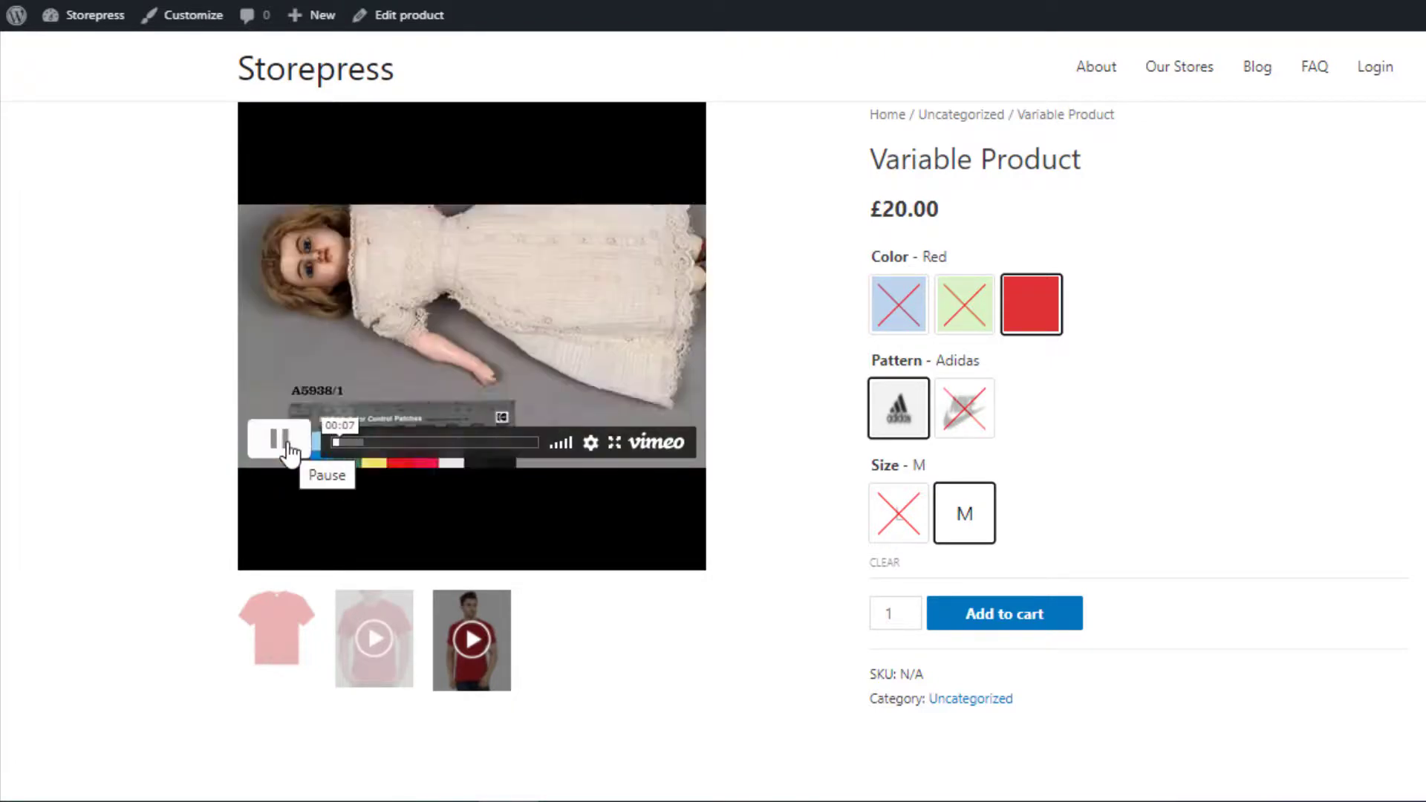
pyautogui.click(287, 445)
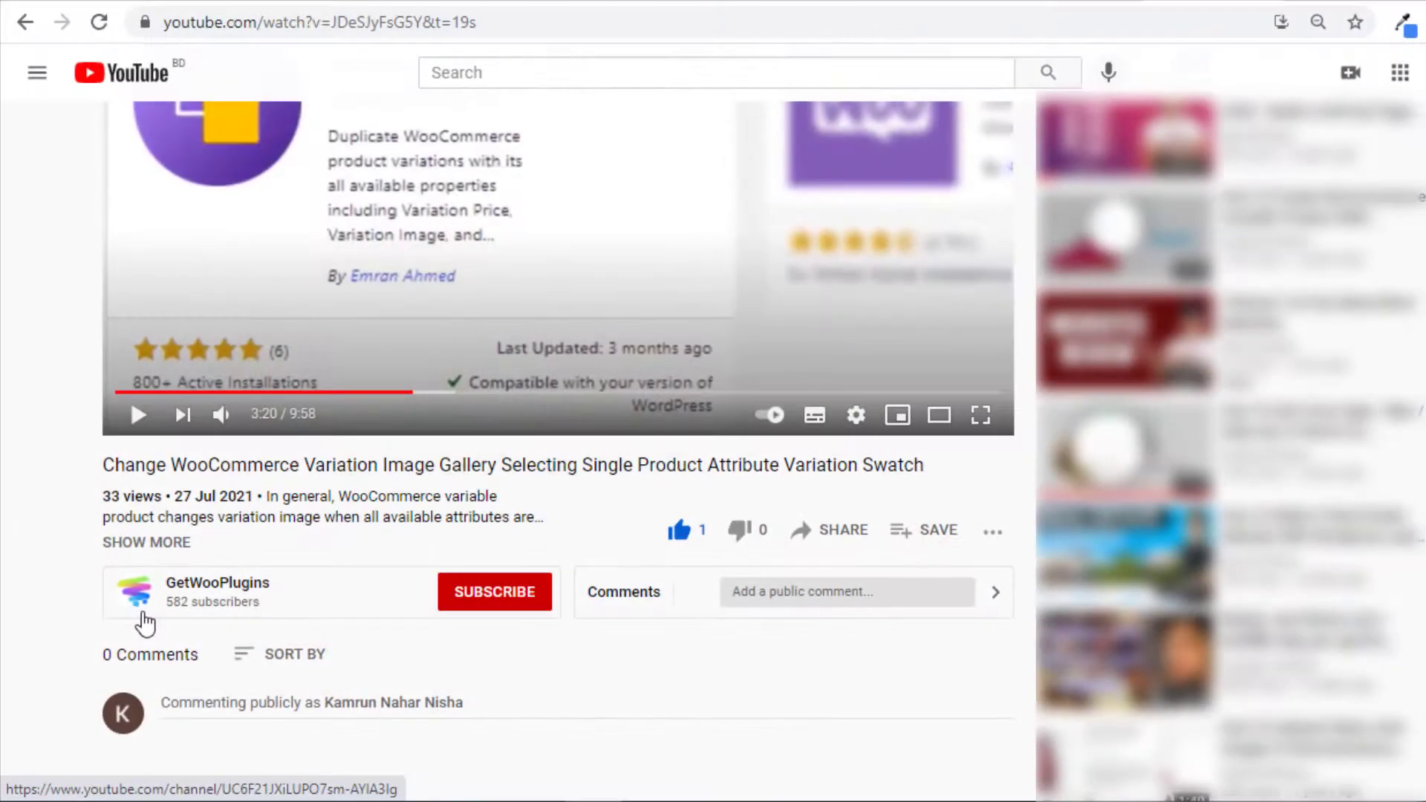
# Step: On YouTube, subscribe to the GetWooPlugins channel with all notifications and start a public comment on the video
pyautogui.click(477, 608)
pyautogui.click(531, 594)
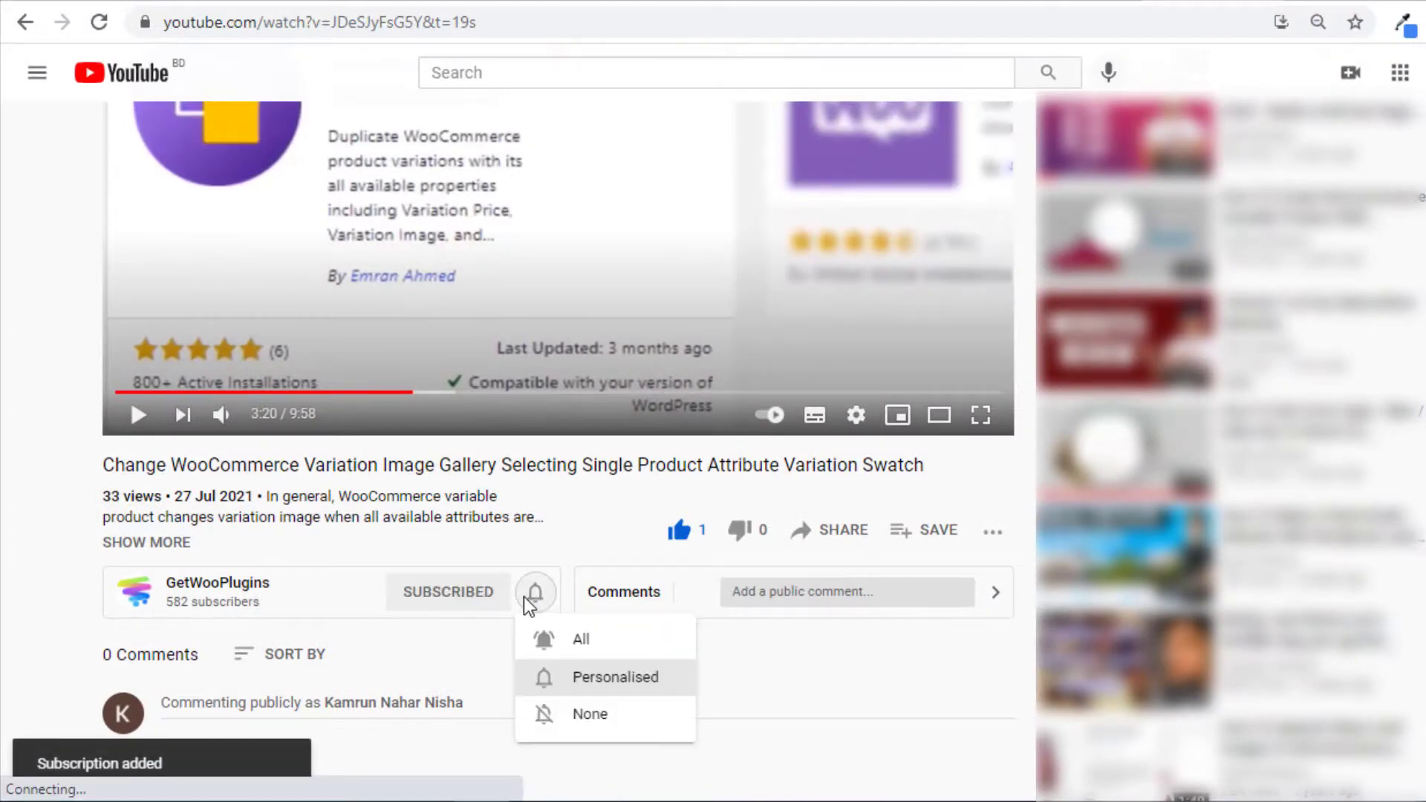
pyautogui.click(564, 638)
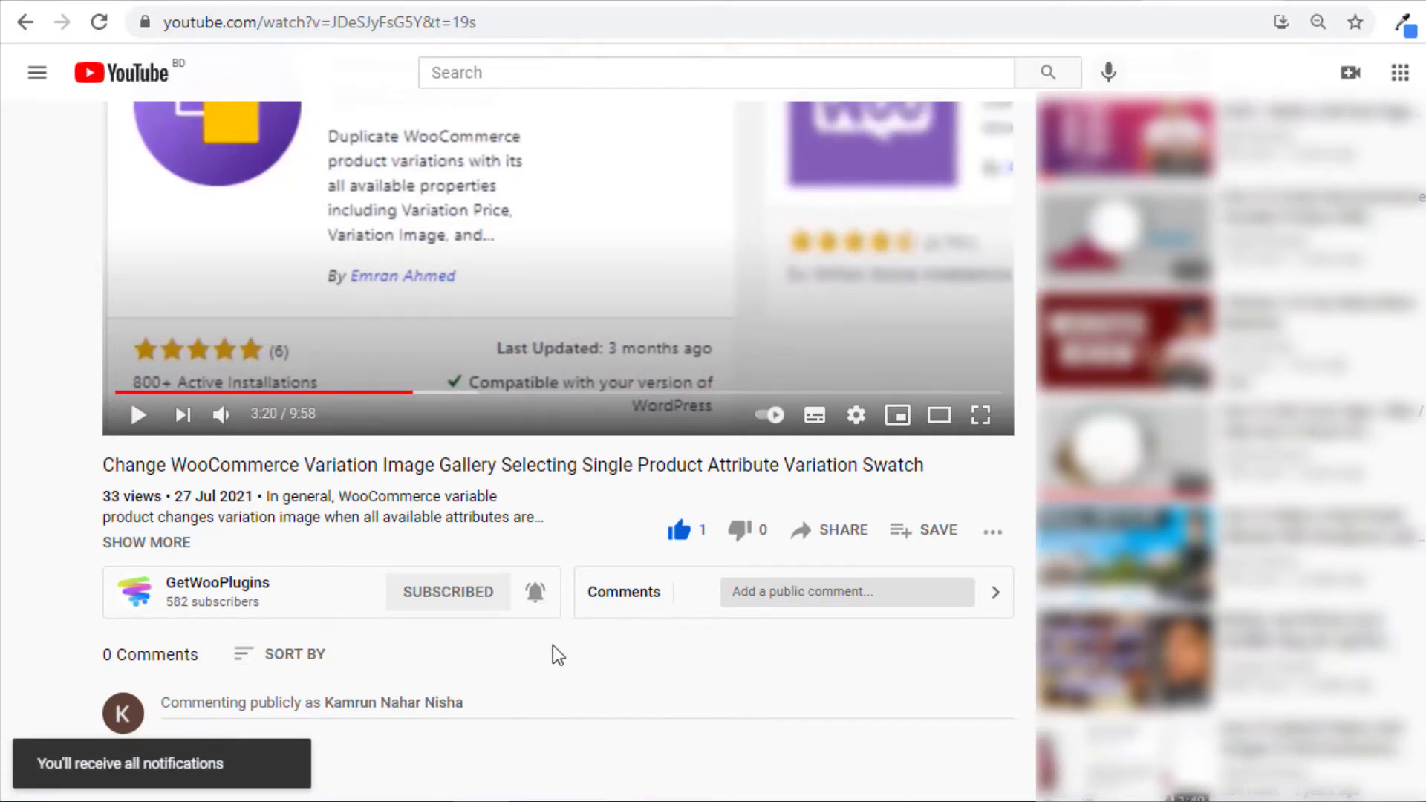
pyautogui.click(439, 702)
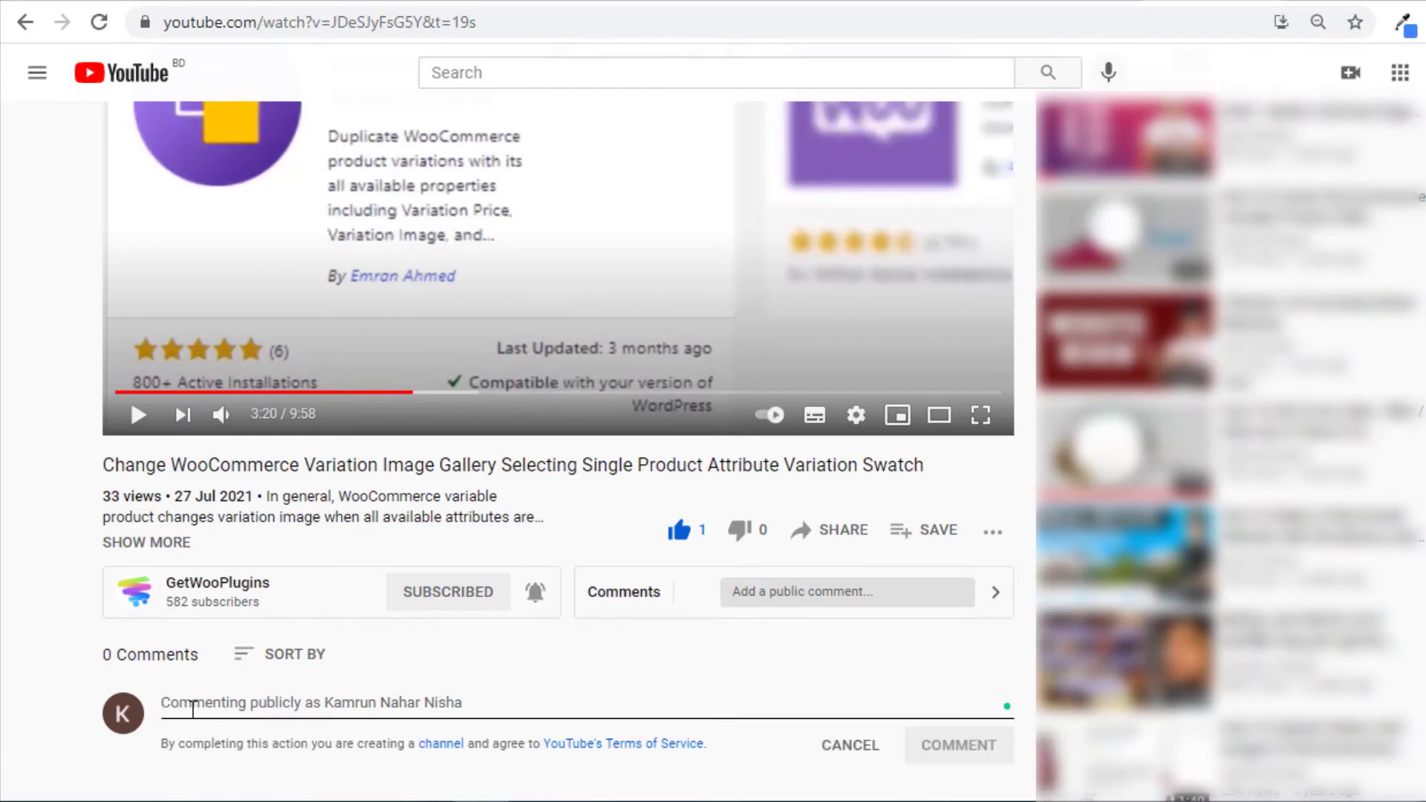